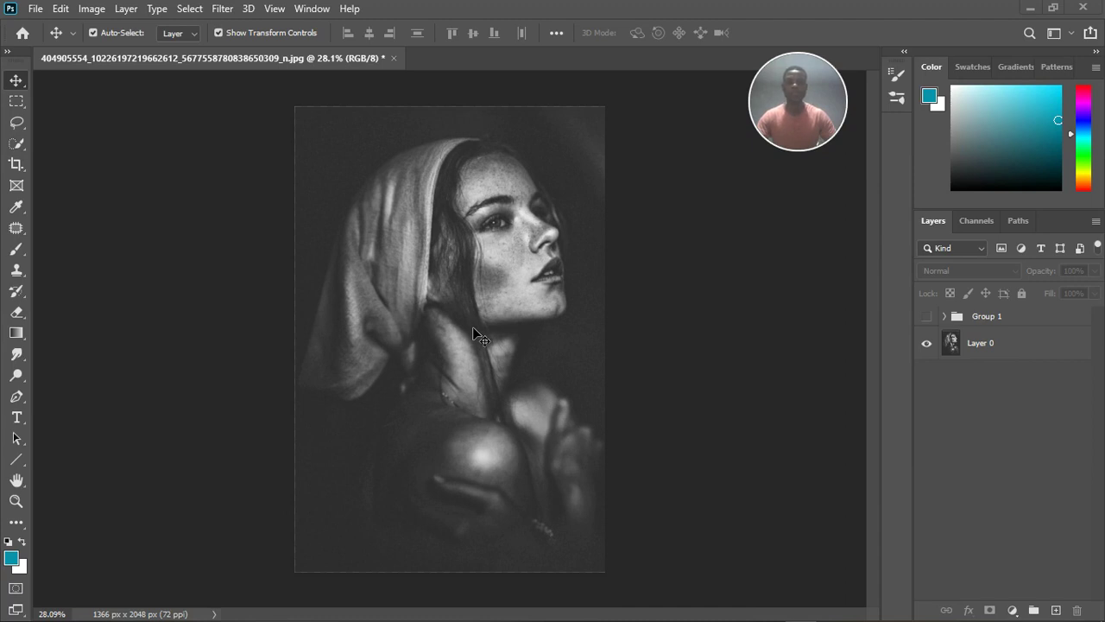
Examine the black-and-white reference portrait of the woman in the headscarf and the contents of Group 1
scroll(458, 321, up, 1)
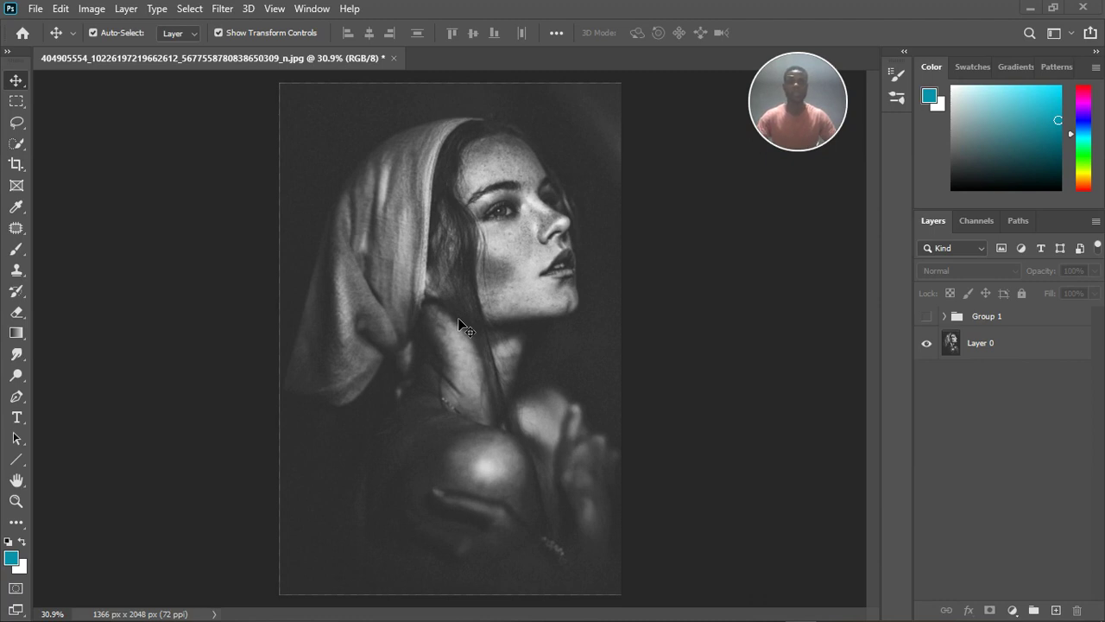
scroll(459, 324, down, 1)
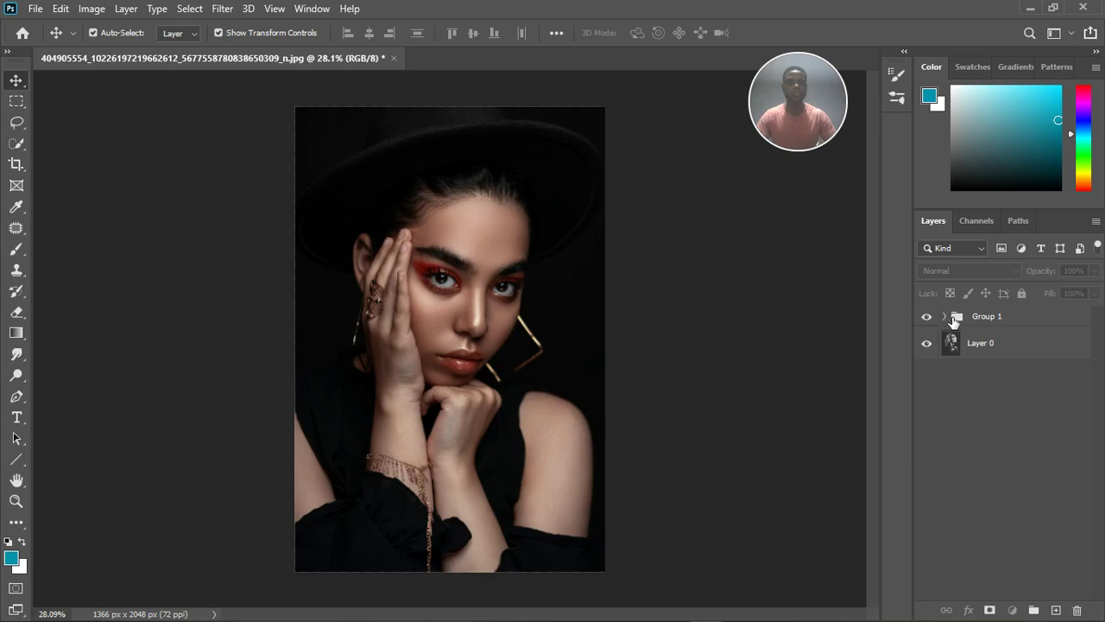
click(948, 317)
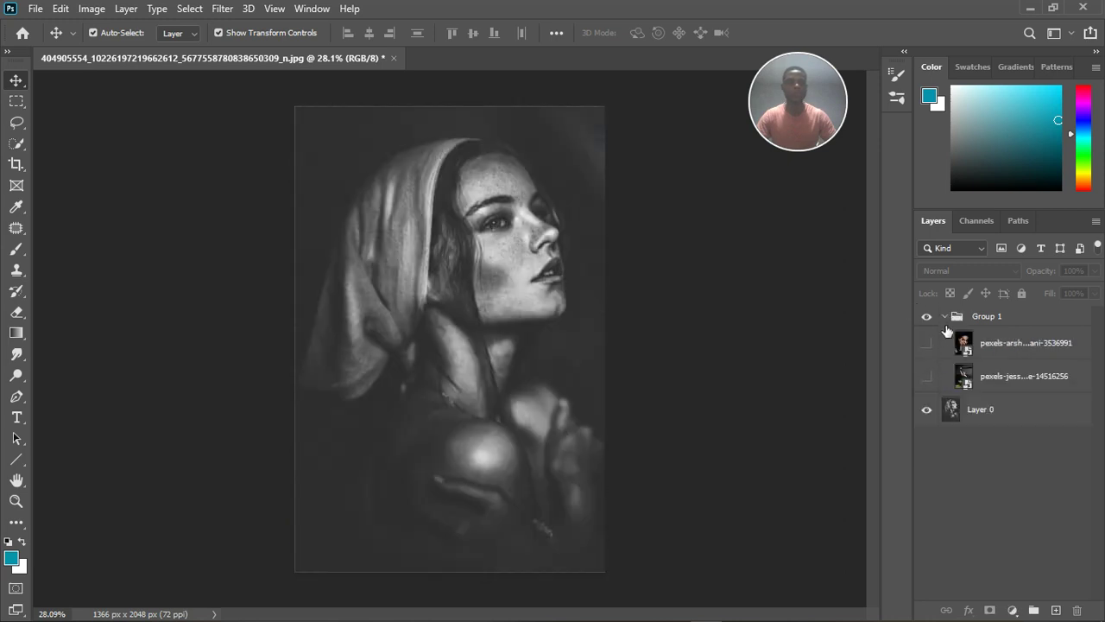
click(945, 316)
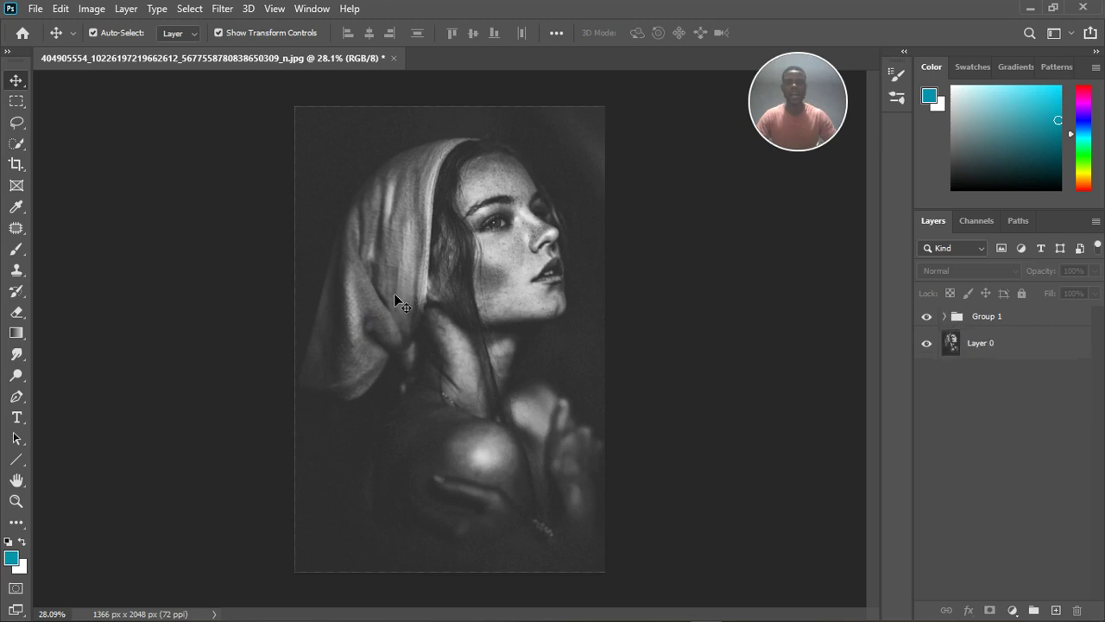
scroll(394, 293, up, 2)
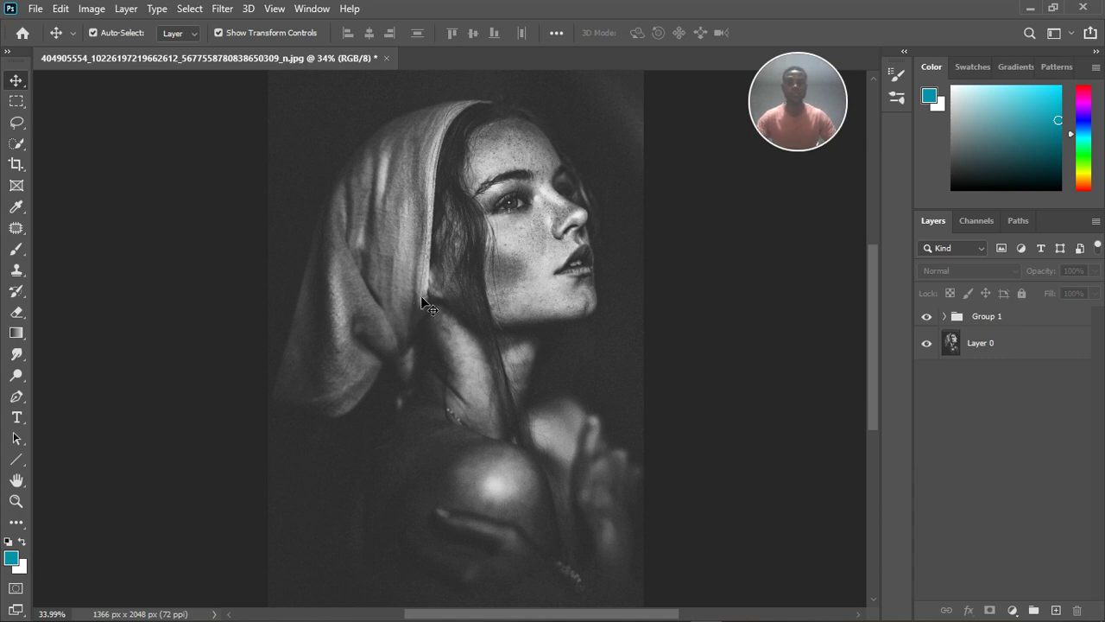
scroll(418, 301, down, 1)
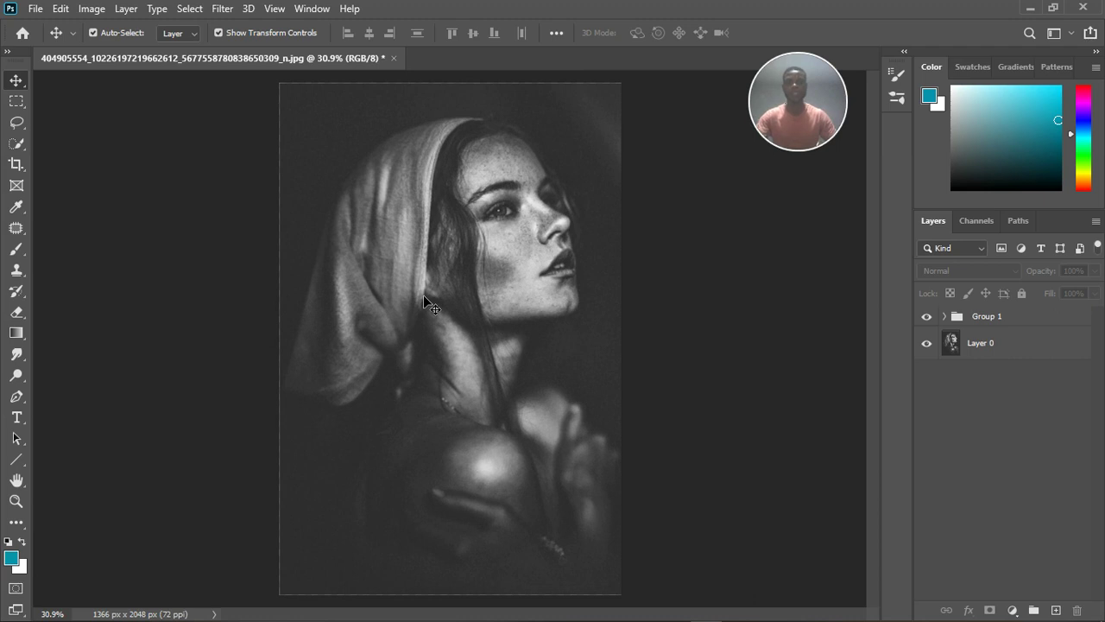
scroll(425, 296, down, 1)
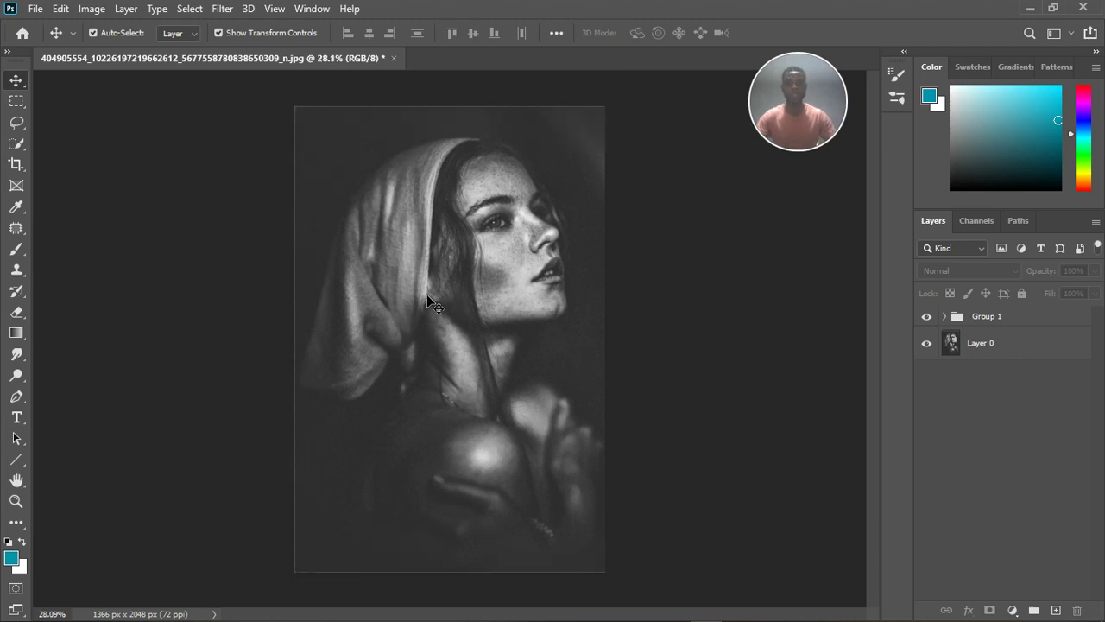
scroll(426, 295, up, 1)
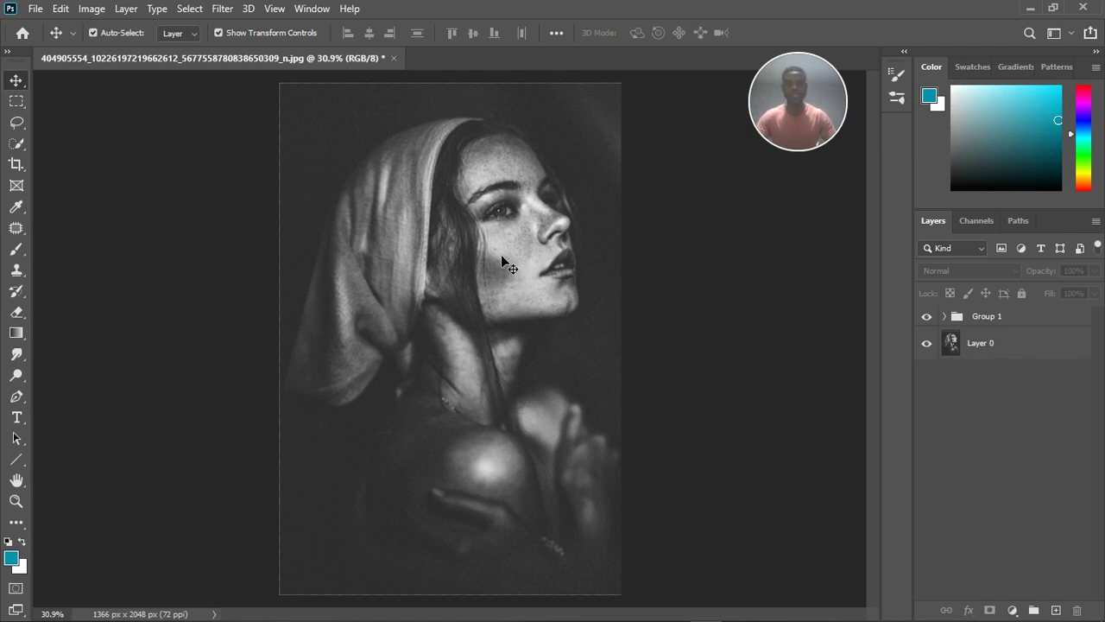
Expand Group 1, then show and select the colour portrait layer of the woman in the black hat
click(955, 316)
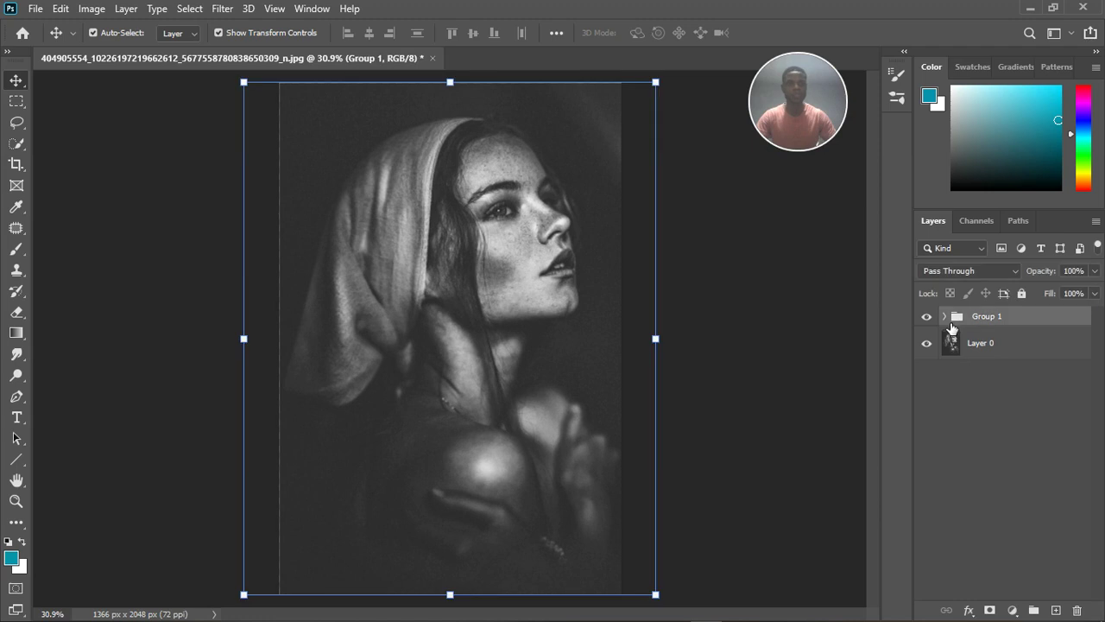
click(944, 316)
click(926, 345)
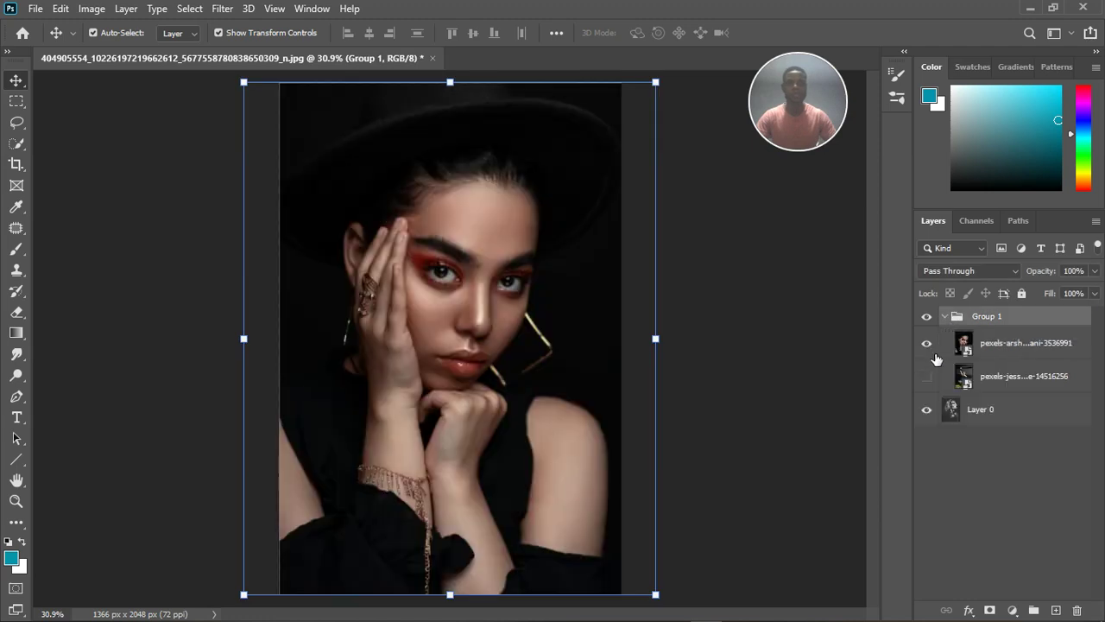
click(1012, 350)
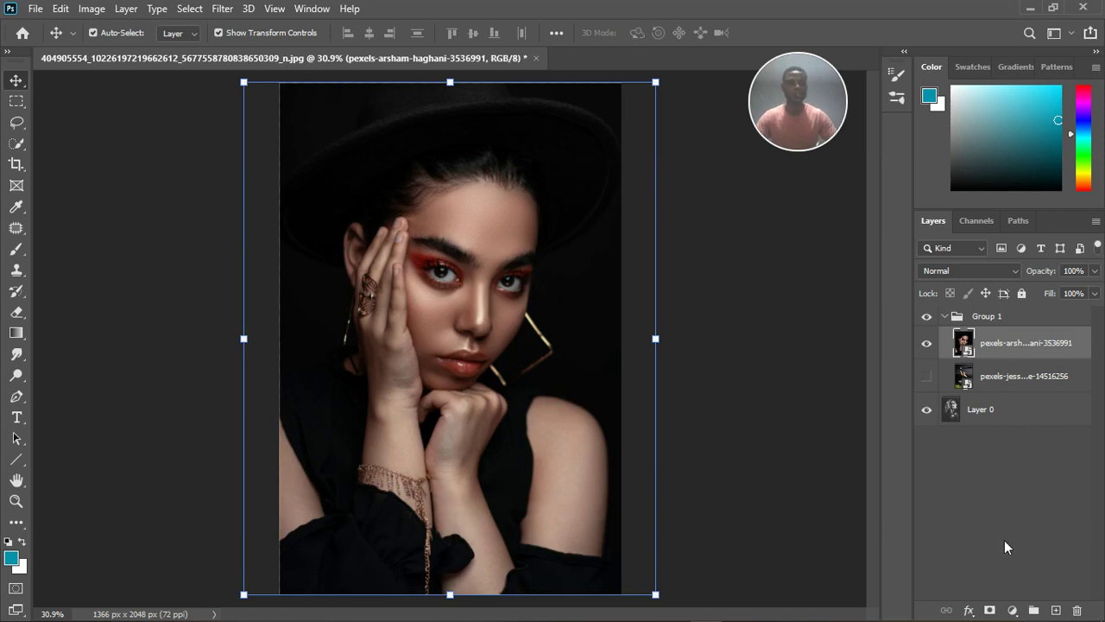
Add a Black & White adjustment layer with default settings above the hat portrait and hide both layers
click(1014, 610)
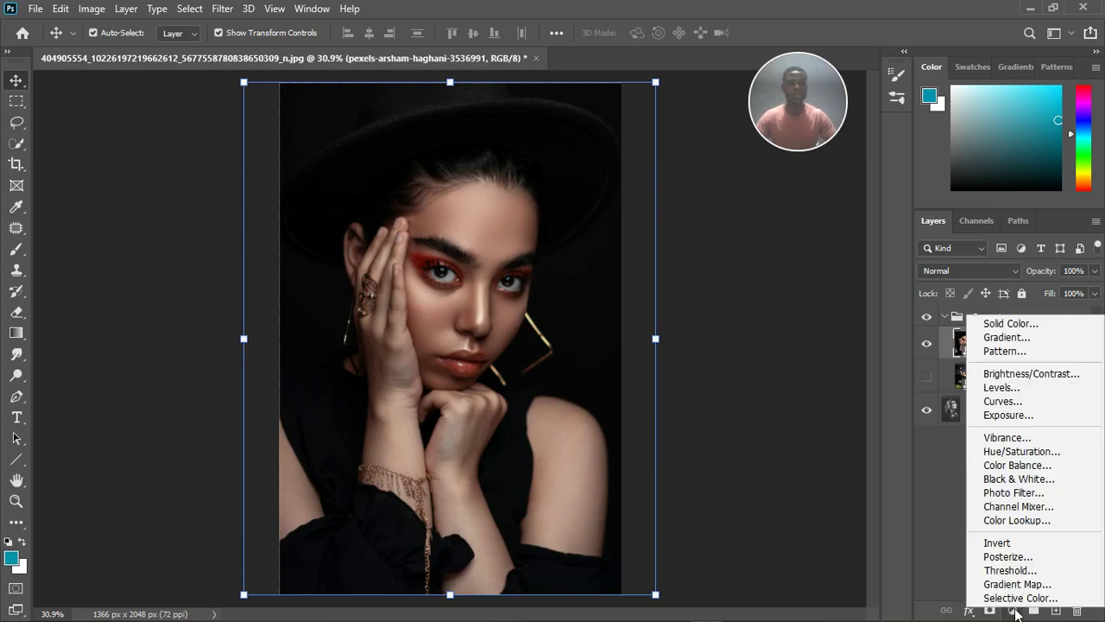
click(1023, 479)
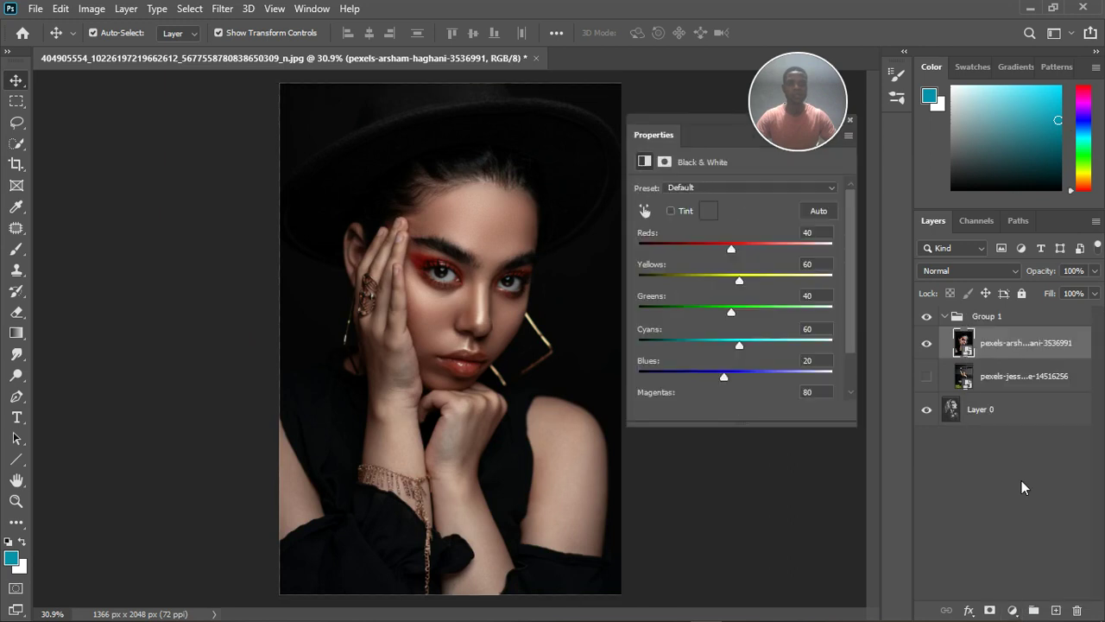
click(850, 120)
click(926, 343)
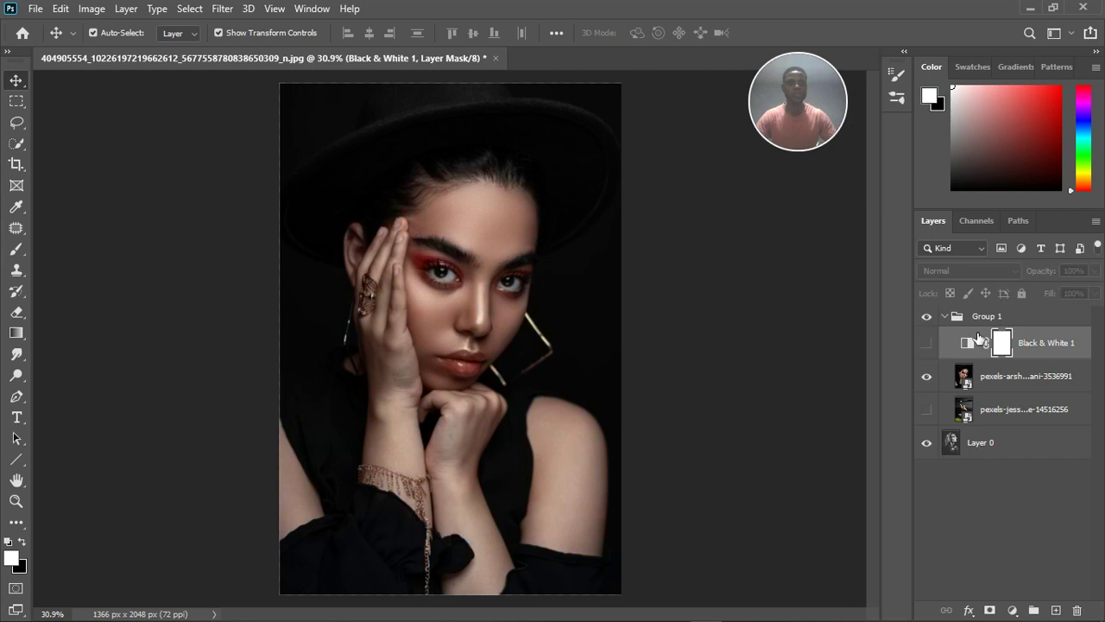
click(926, 376)
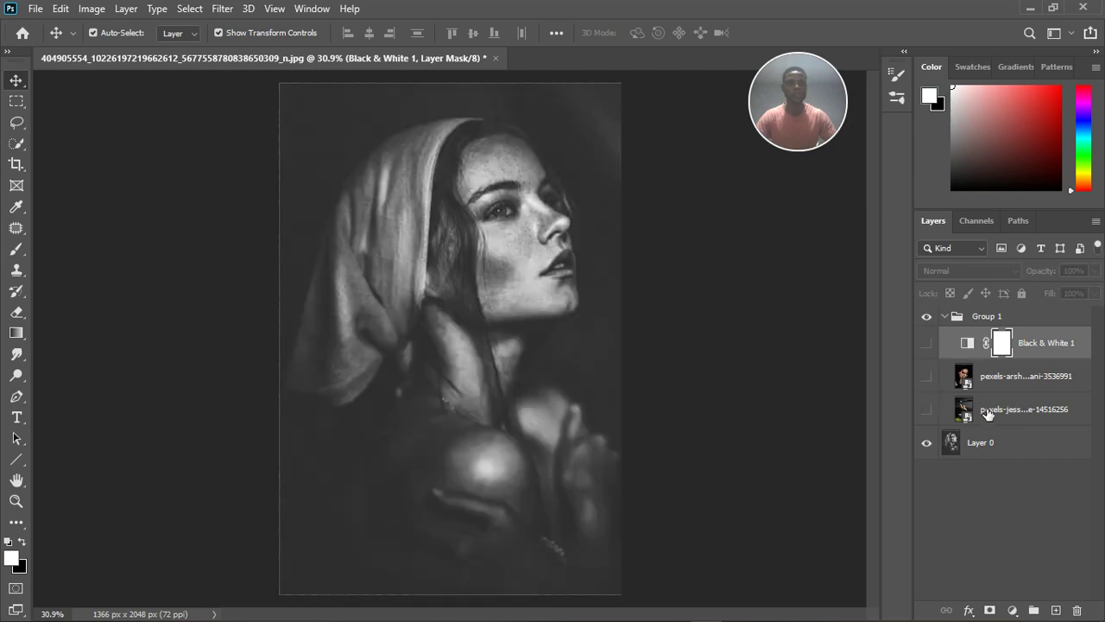
Add a Gradient Map adjustment layer directly above Layer 0 and hide it
click(1004, 446)
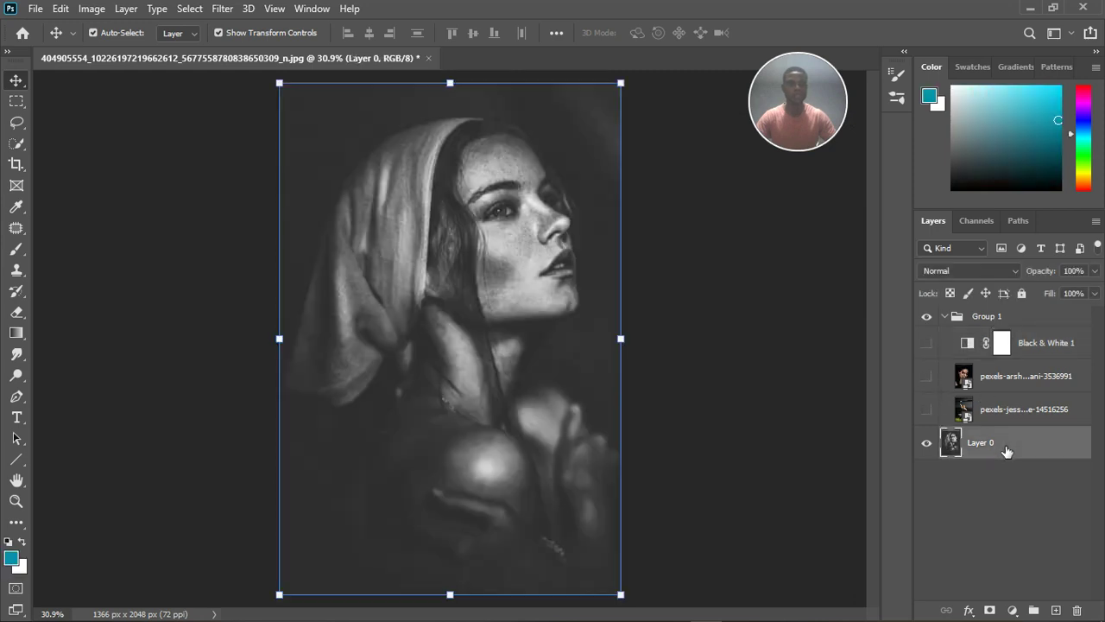
click(1012, 611)
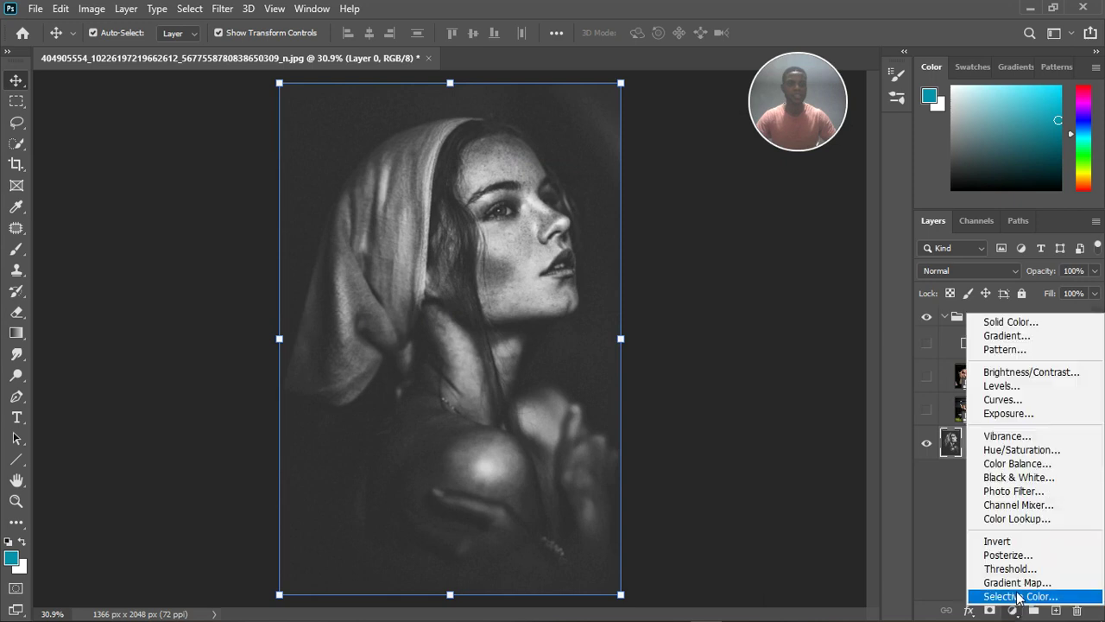
click(1017, 583)
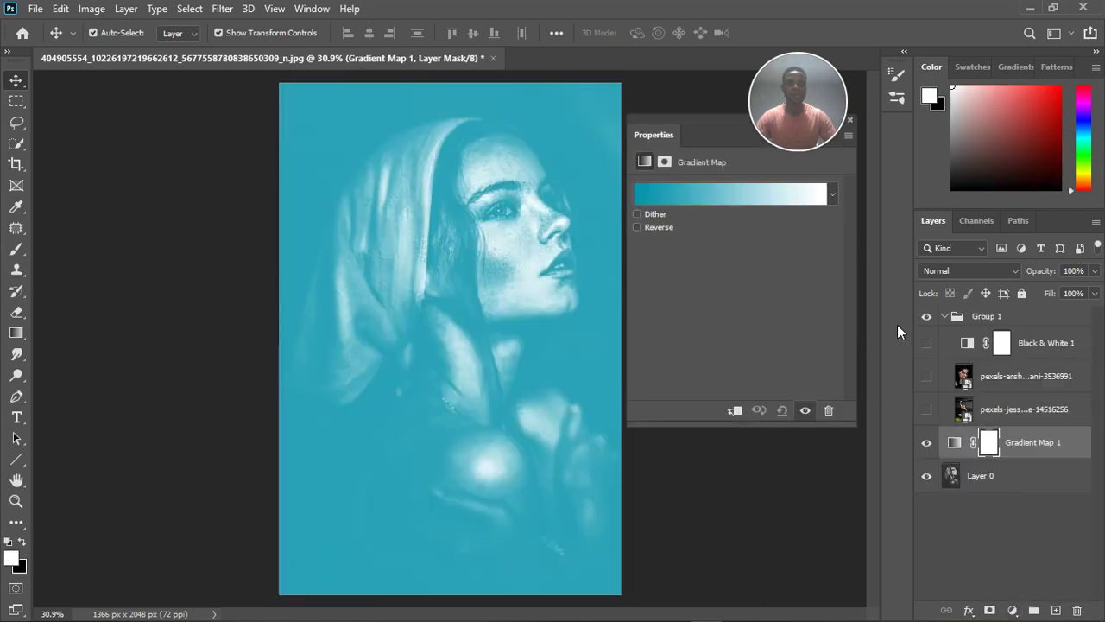
click(927, 442)
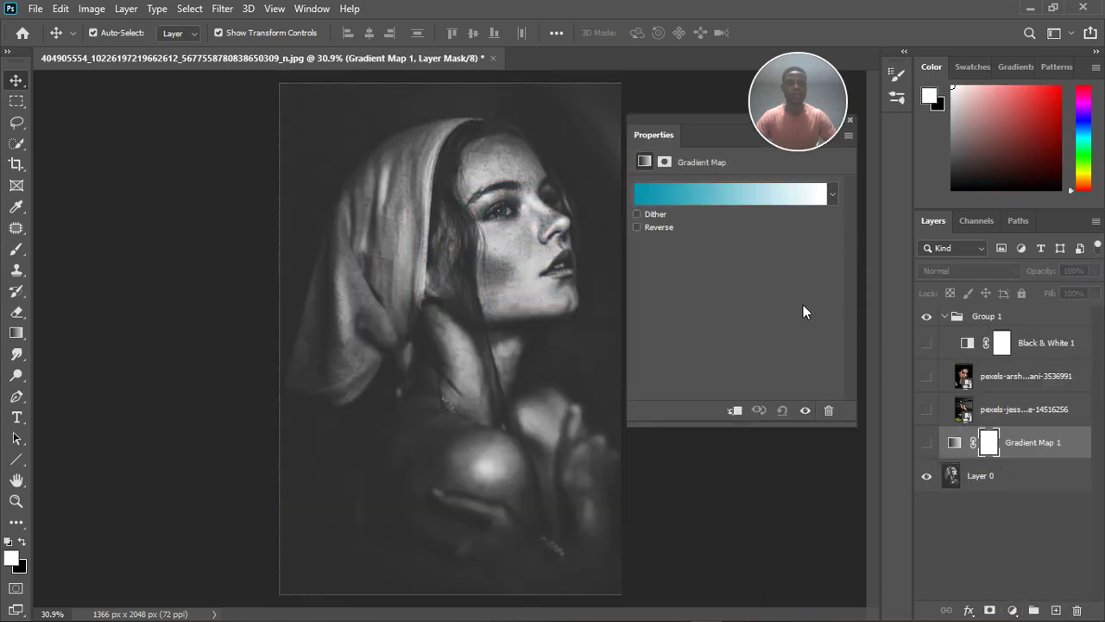
Set the gradient map's dark stop to a dark grey sampled from the shadows of the reference portrait
click(680, 195)
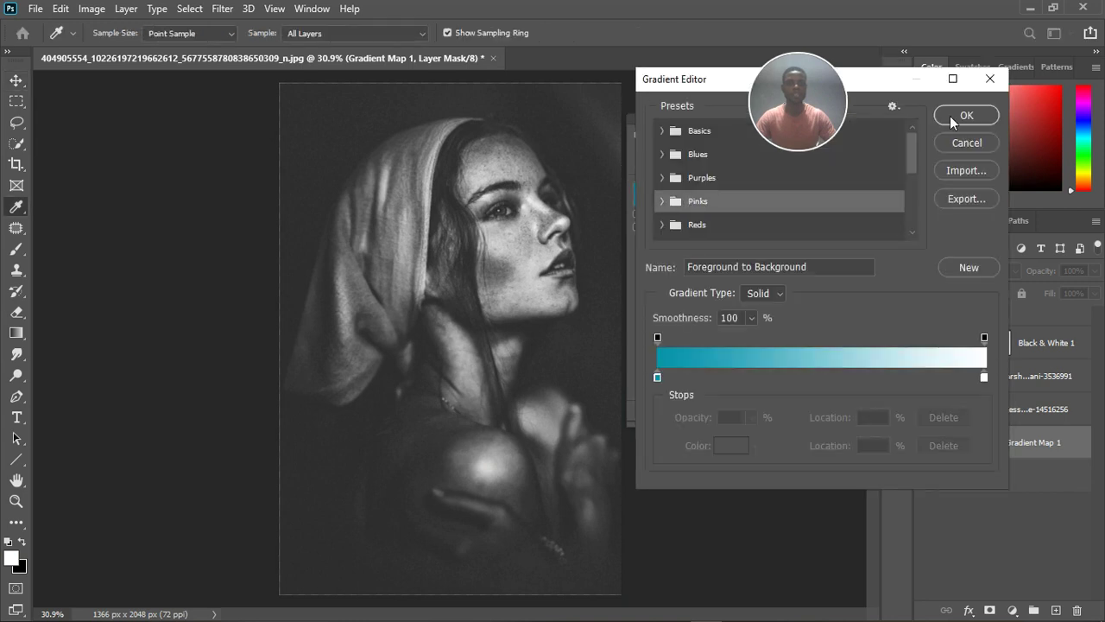
click(965, 144)
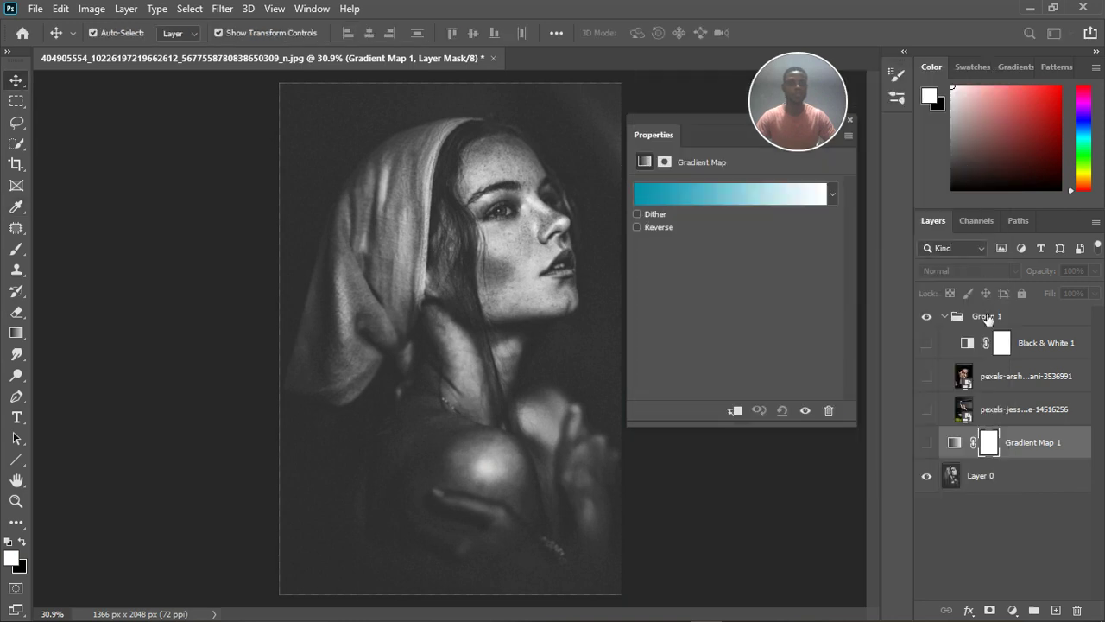
click(959, 448)
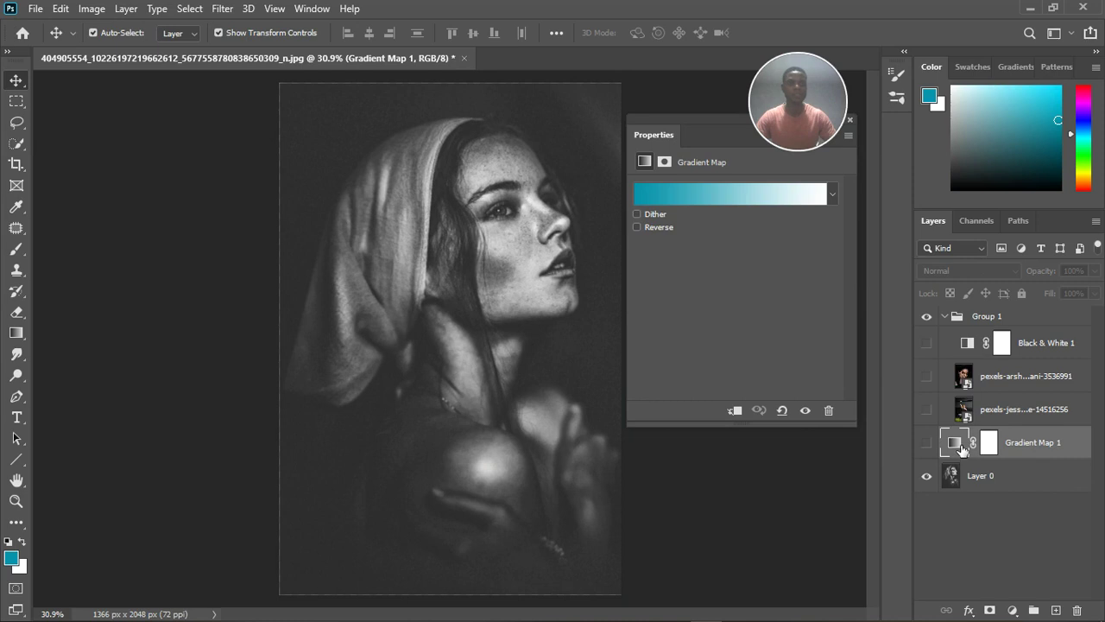
click(736, 200)
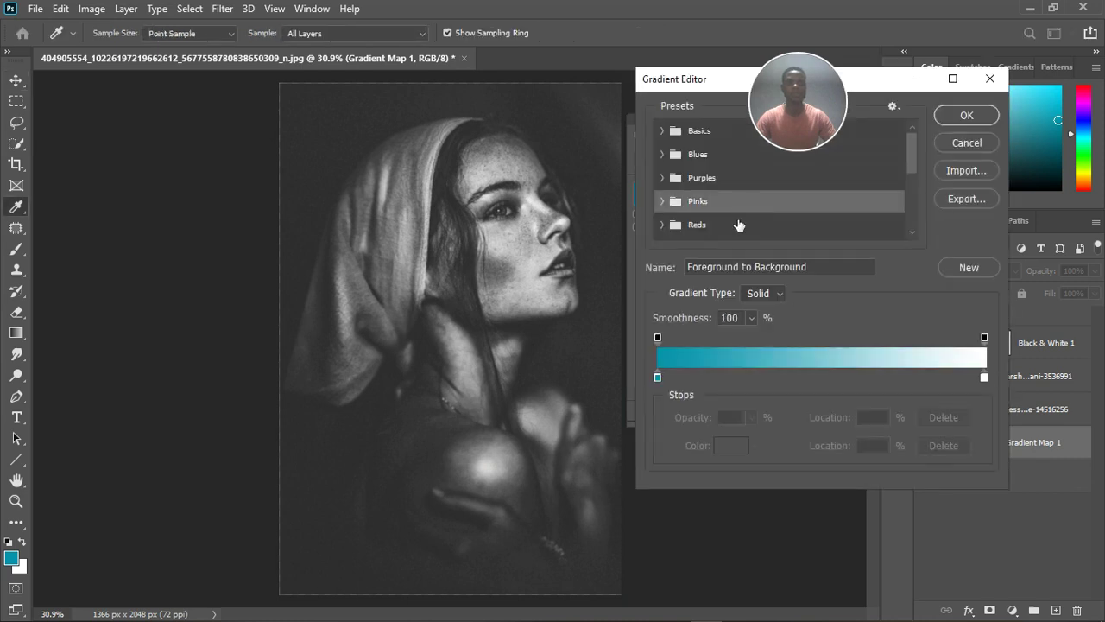
double_click(658, 378)
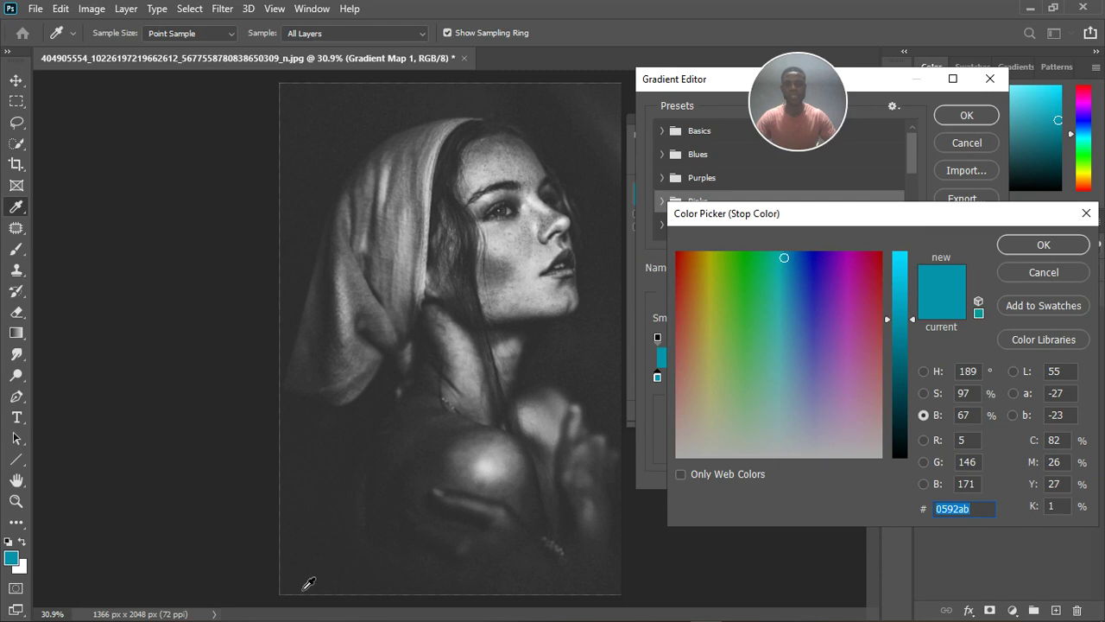
click(463, 167)
click(1010, 244)
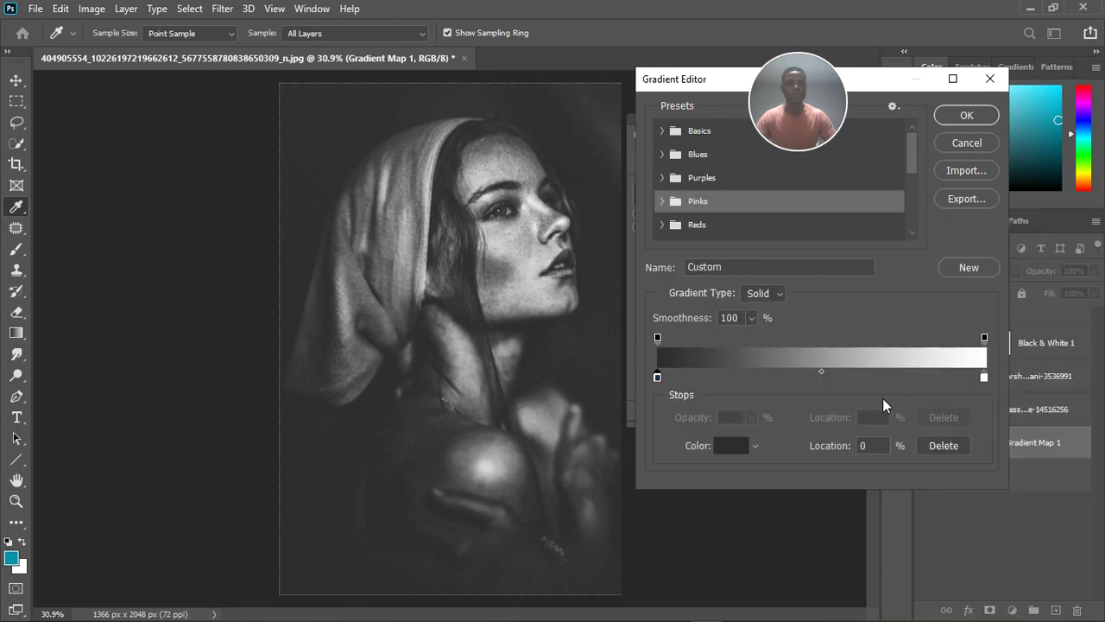
Set the gradient map's white stop to a light grey sampled from the woman's face and apply the gradient
double_click(984, 377)
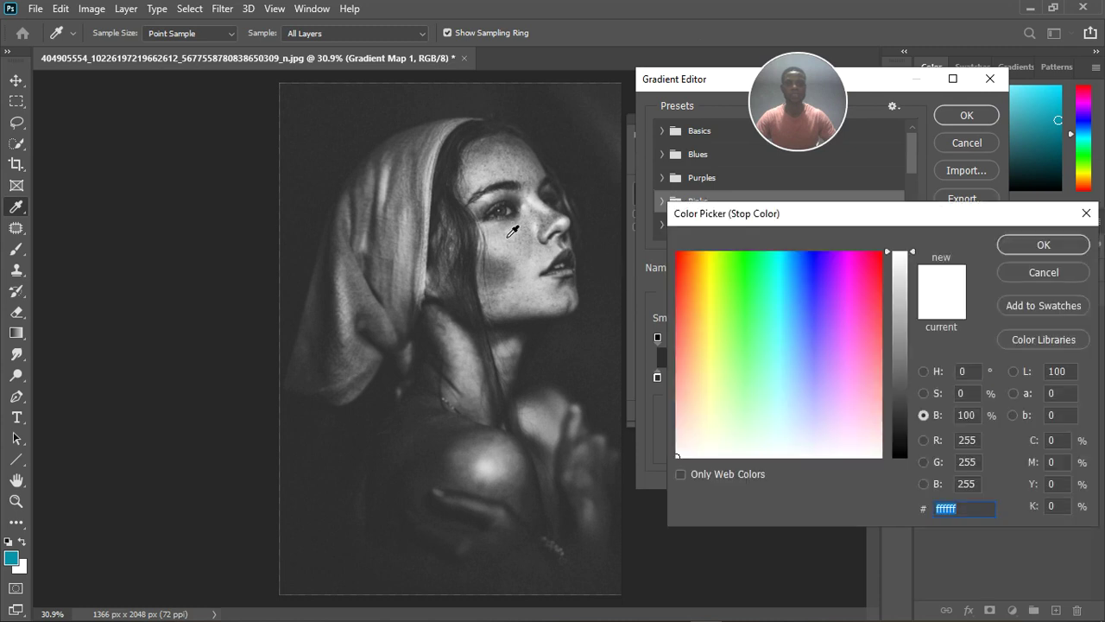
click(500, 242)
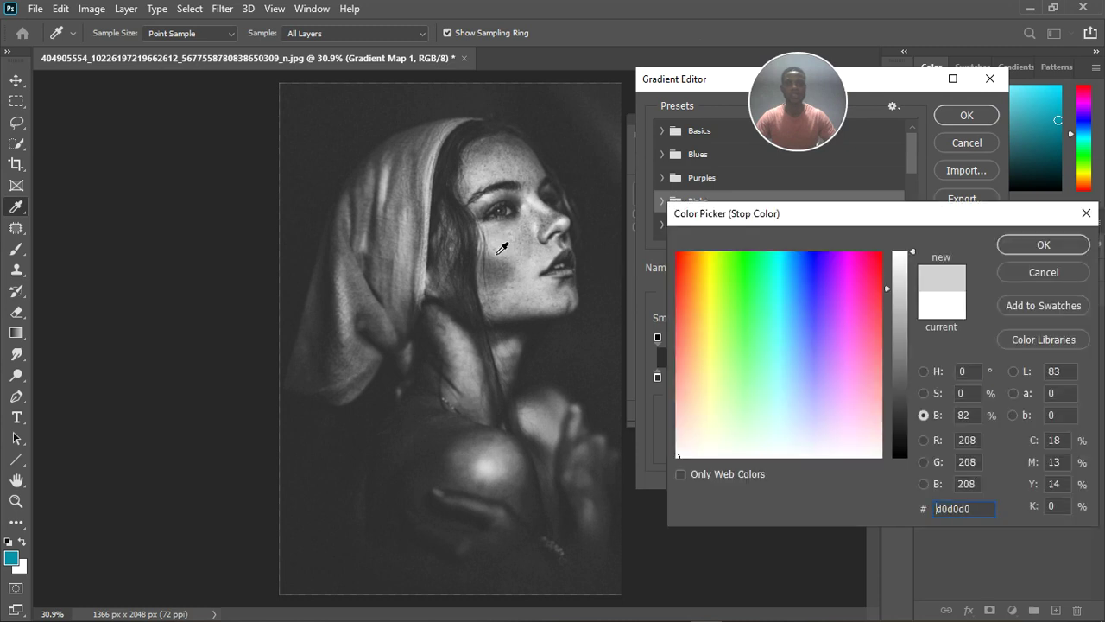
click(1042, 247)
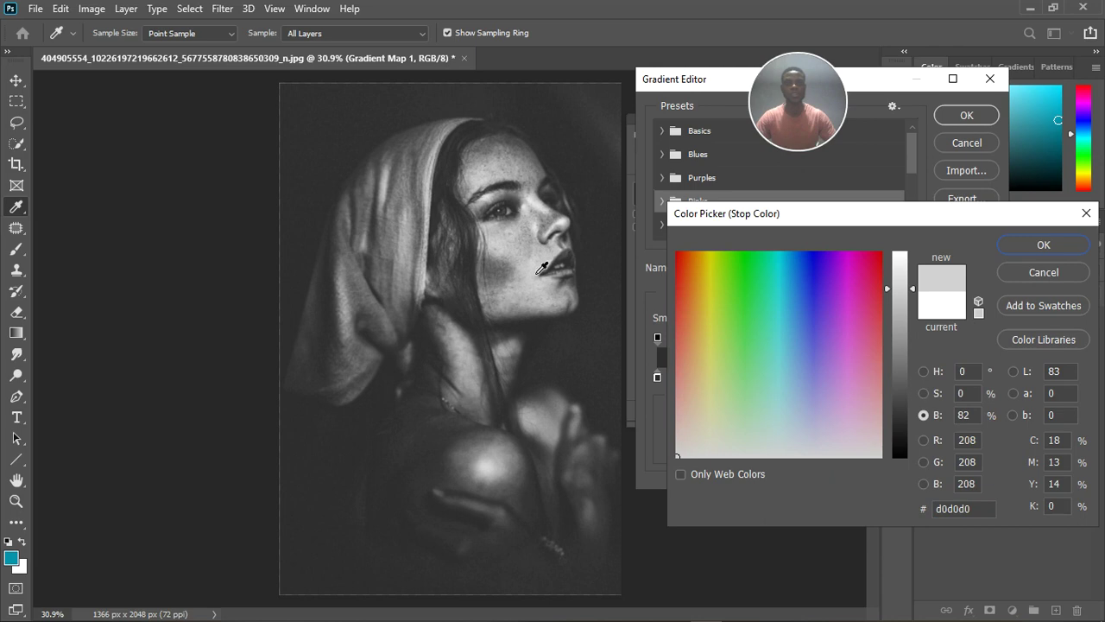
click(540, 271)
click(1013, 248)
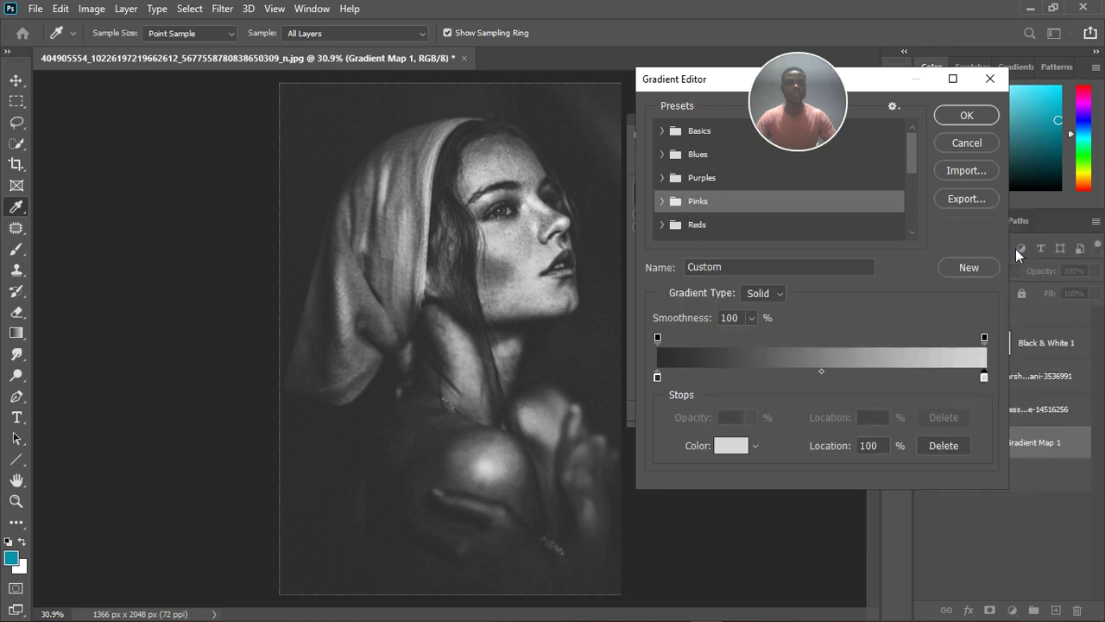
click(950, 118)
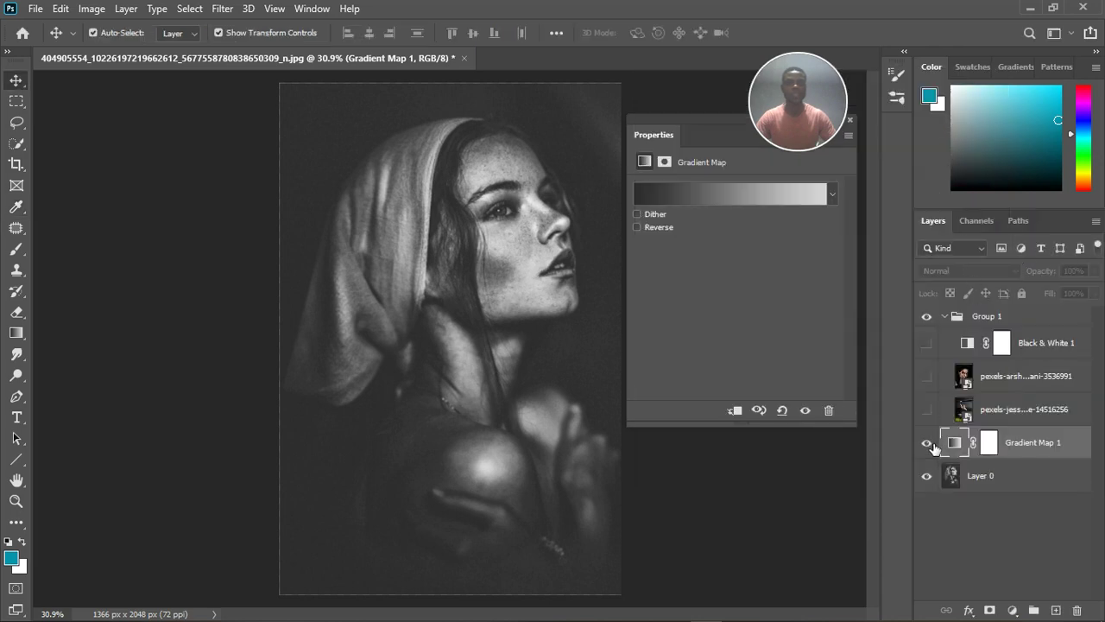
Move the visible Gradient Map layer to the top of Group 1 and show the hat portrait beneath it
click(927, 442)
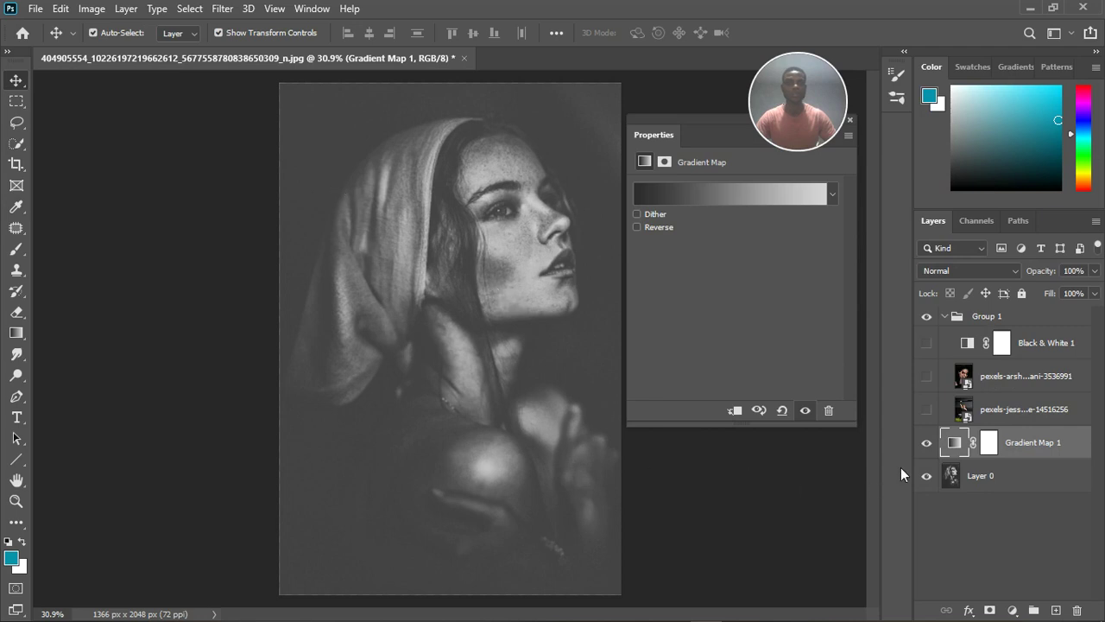
drag(1021, 456, 1014, 339)
click(1012, 341)
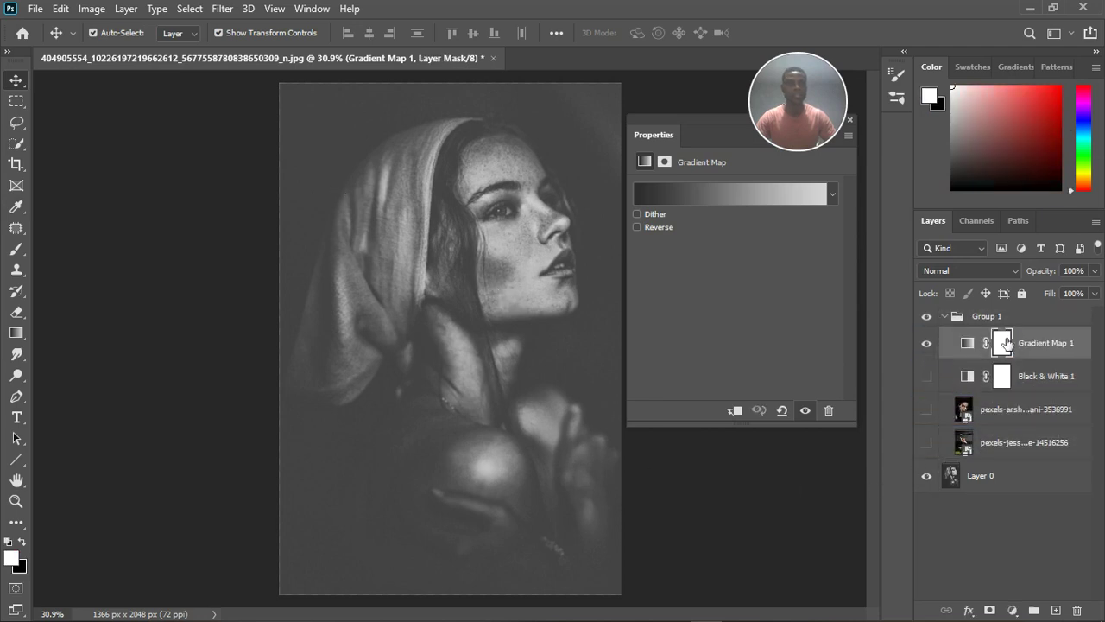
click(927, 342)
click(927, 409)
Toggle Group 1's visibility to compare the gradient-mapped hat portrait with the reference portrait
right_click(930, 325)
click(929, 320)
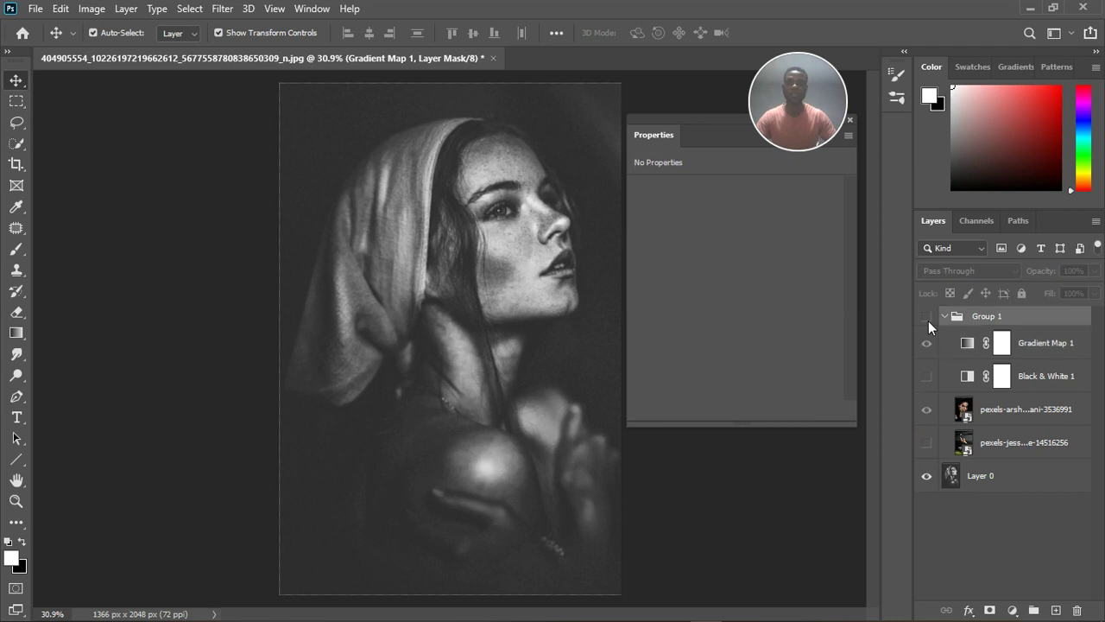
click(929, 320)
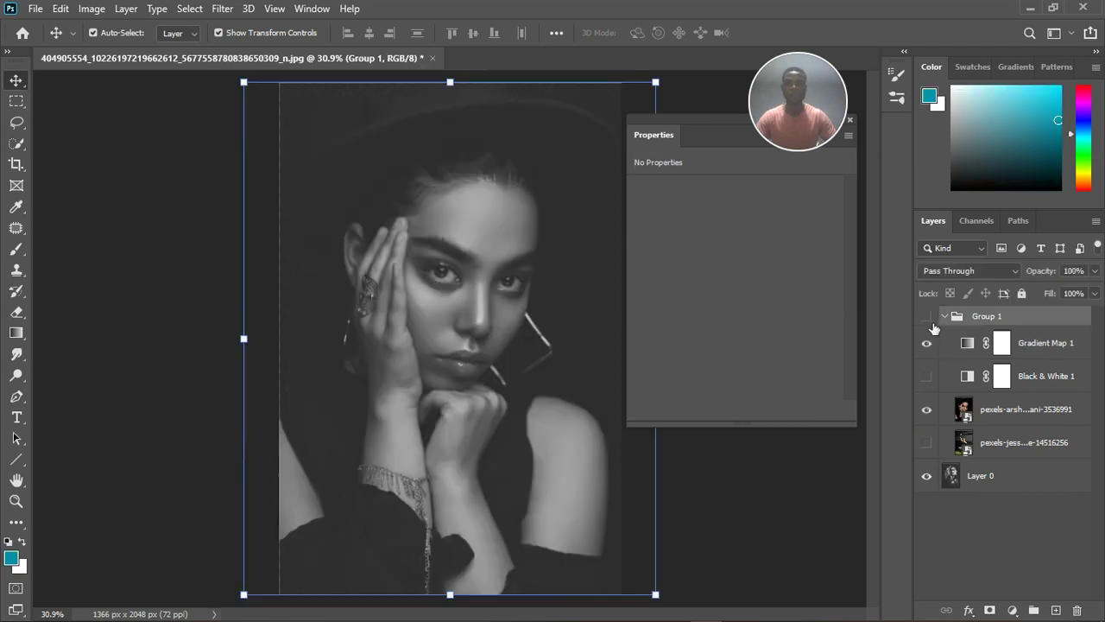
click(931, 321)
click(929, 320)
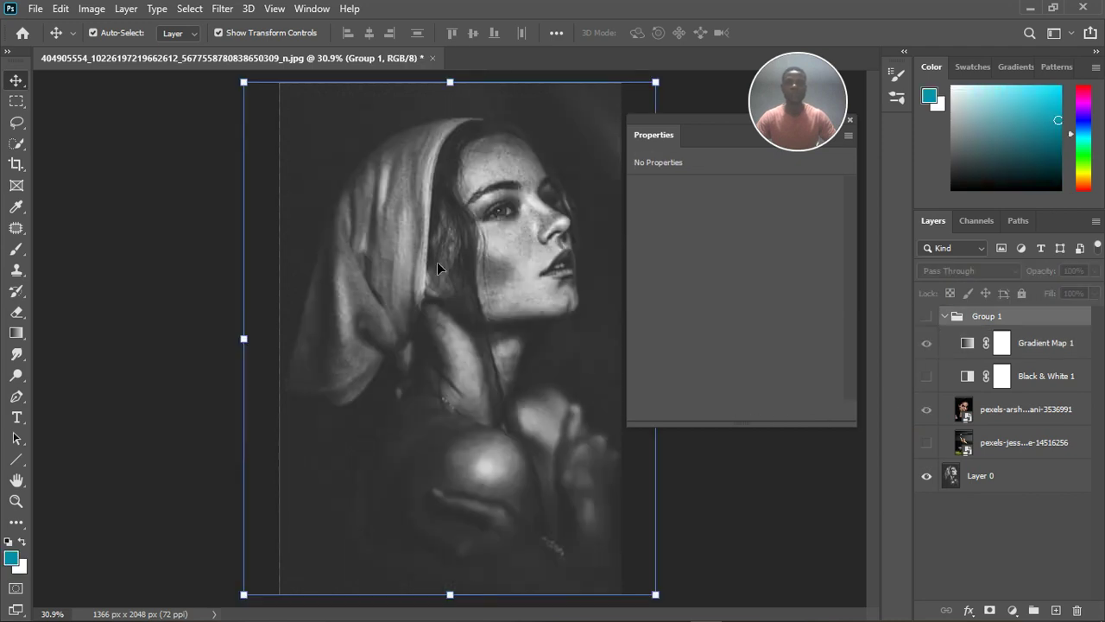
Show Group 1 so the gradient-mapped hat portrait covers the reference portrait
click(927, 320)
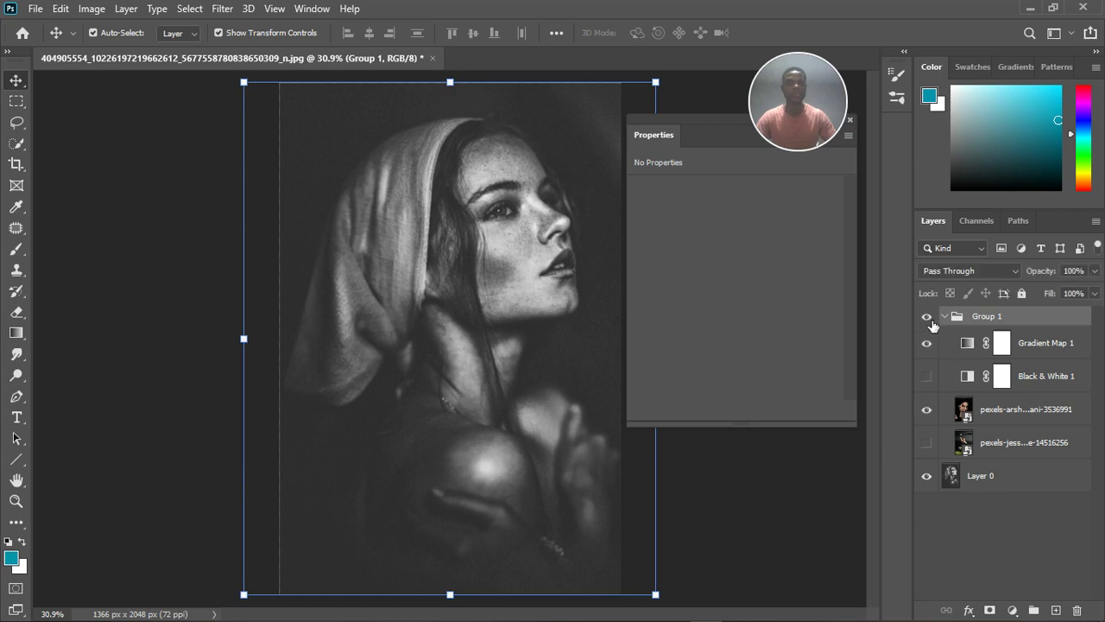
double_click(1080, 353)
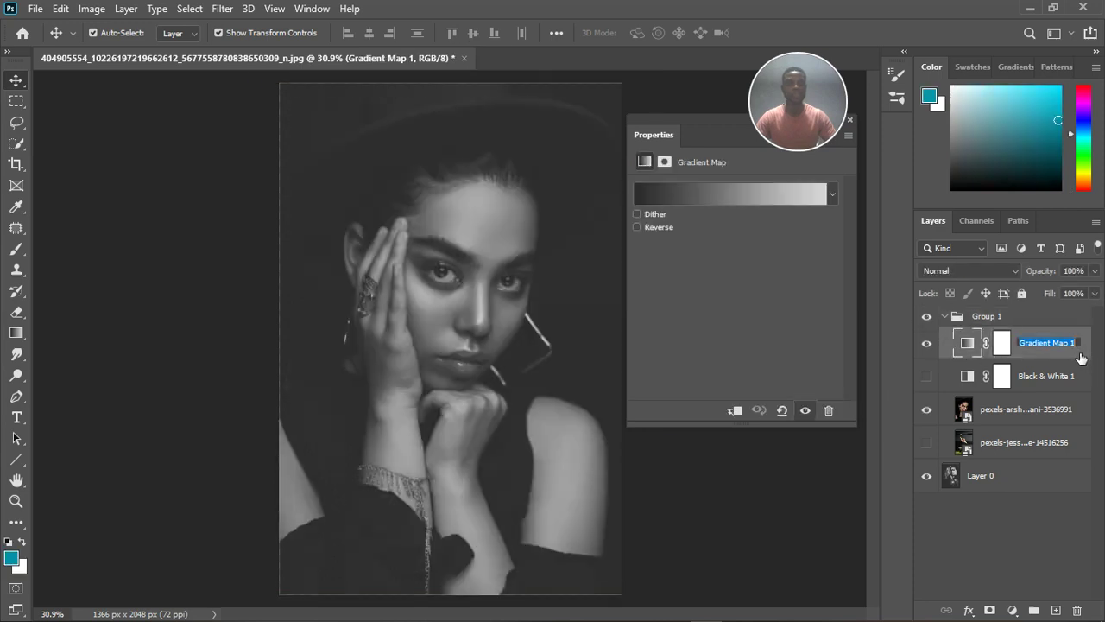
key(Return)
double_click(1081, 371)
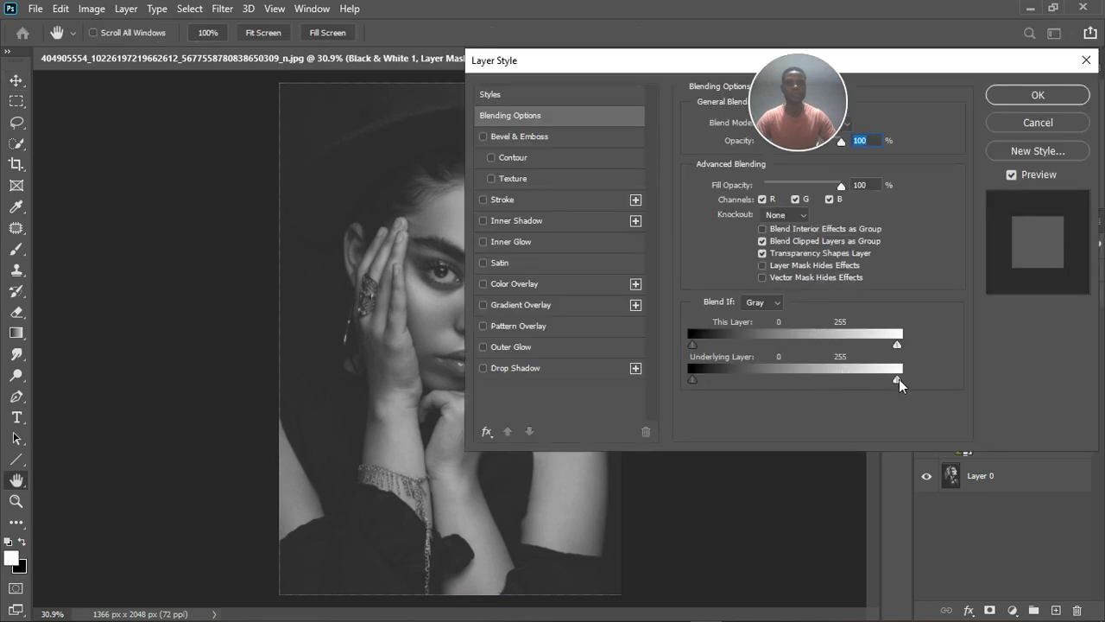
drag(908, 69, 1009, 65)
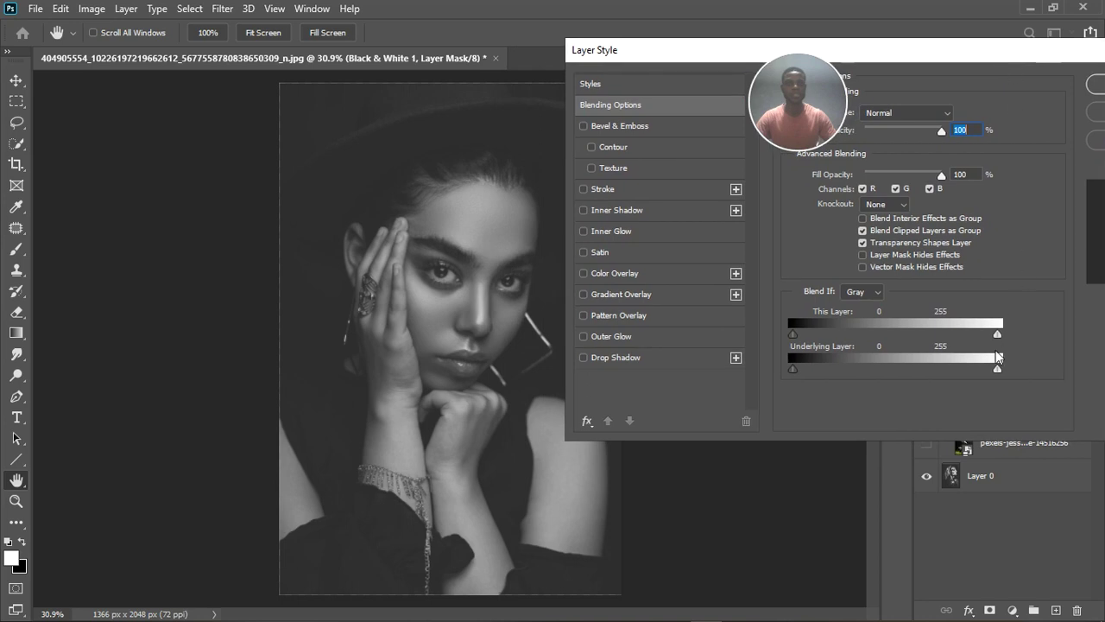
drag(997, 371, 1070, 376)
drag(1046, 58, 611, 228)
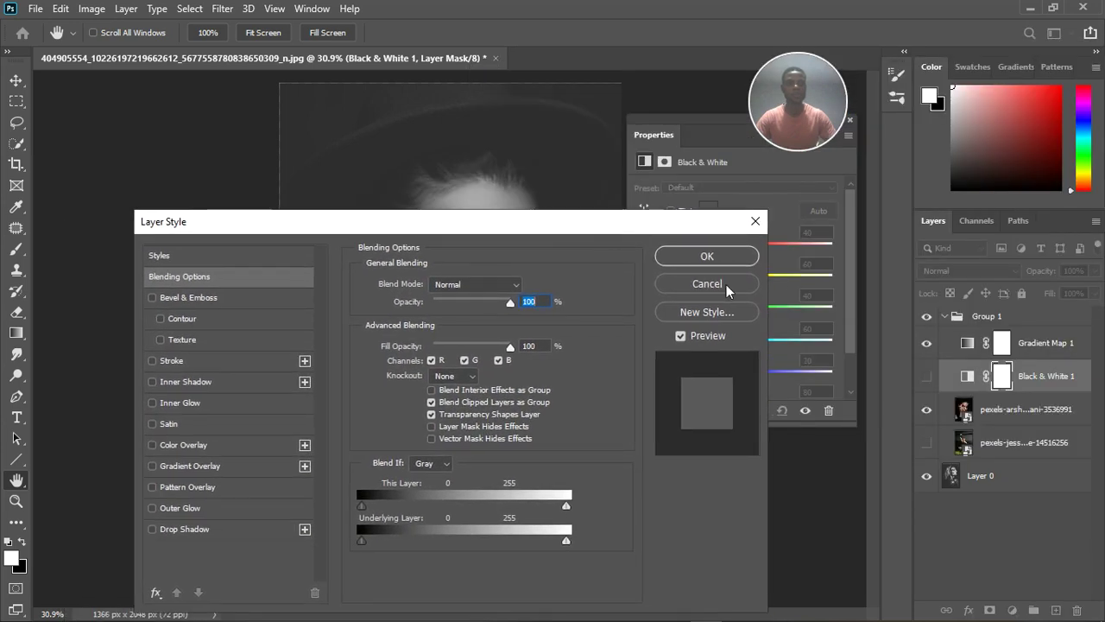
click(709, 285)
Try limiting the Gradient Map layer's Blend If range by setting the Underlying Layer's highlight value to 141
click(1071, 358)
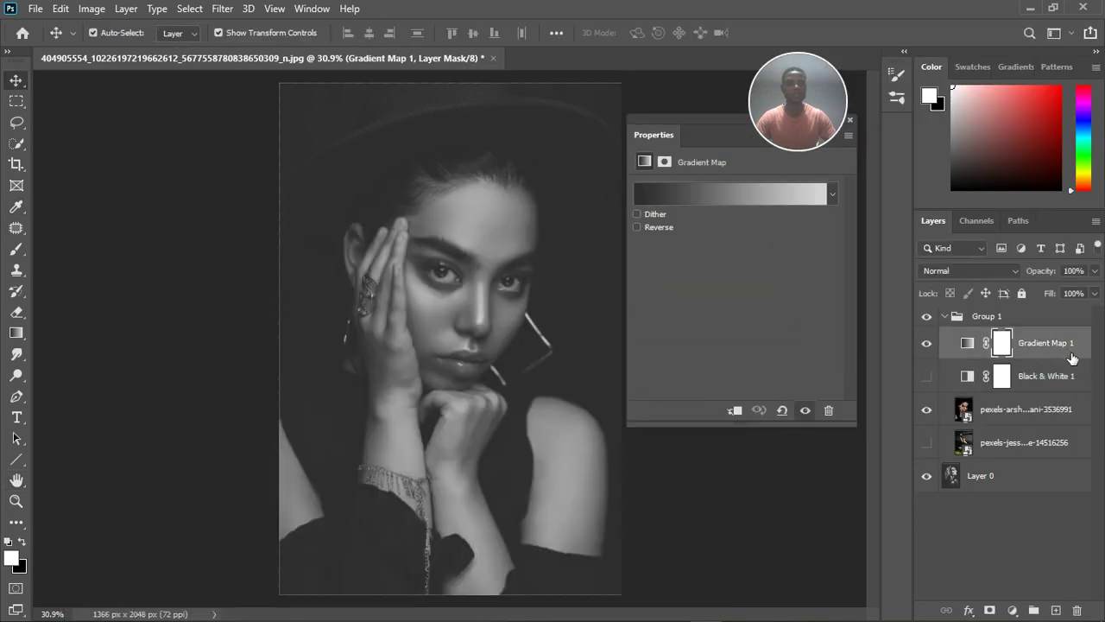
double_click(1073, 360)
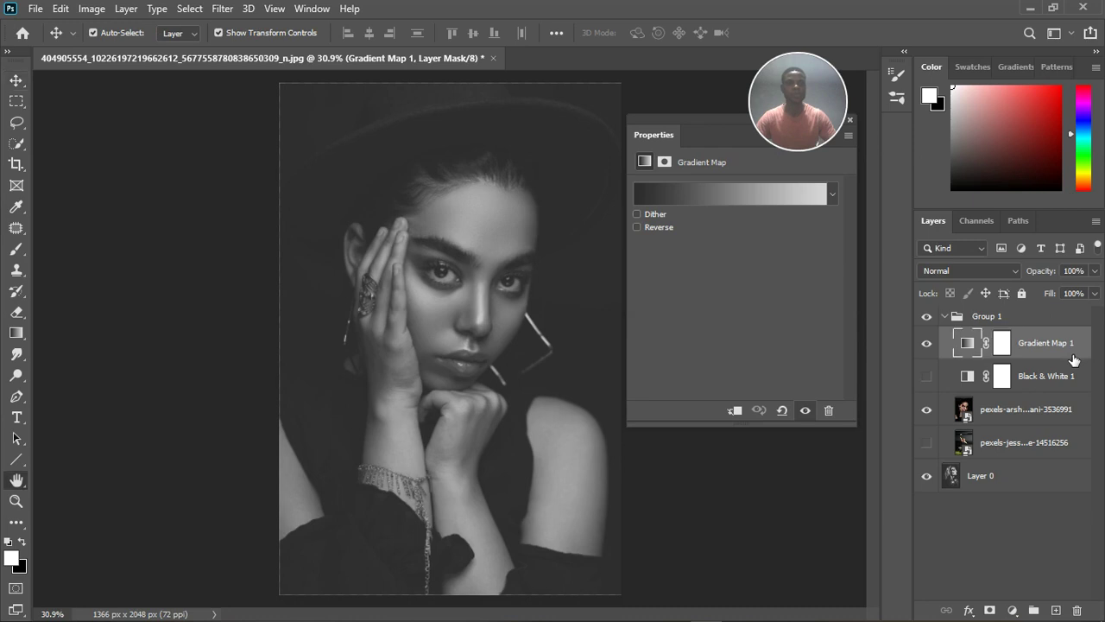
drag(506, 232, 982, 158)
drag(1036, 466, 929, 463)
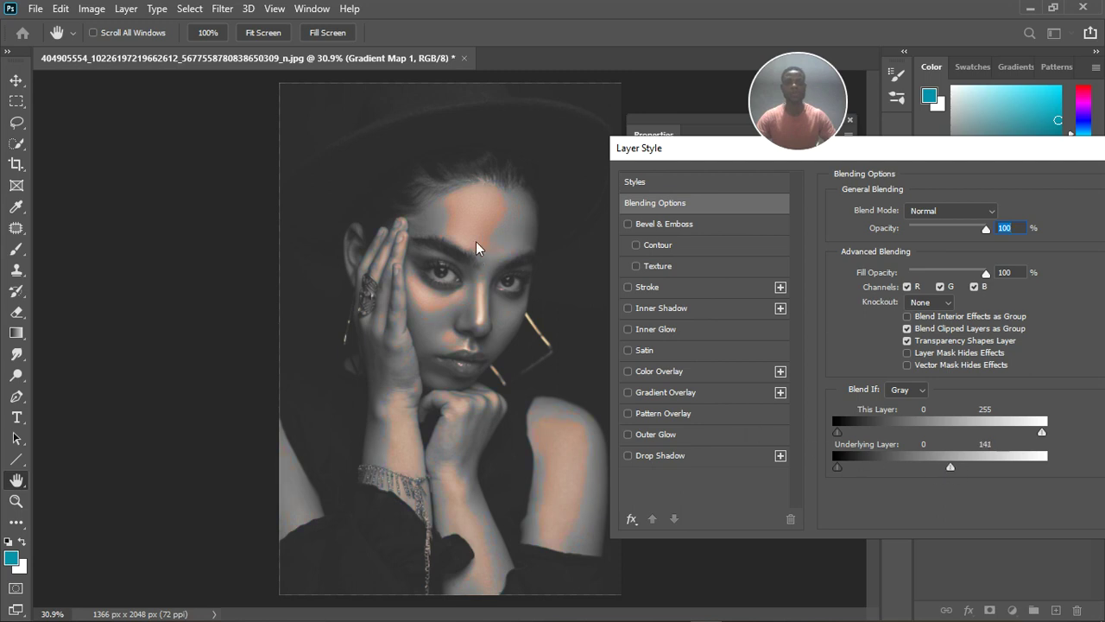
drag(1027, 155, 667, 202)
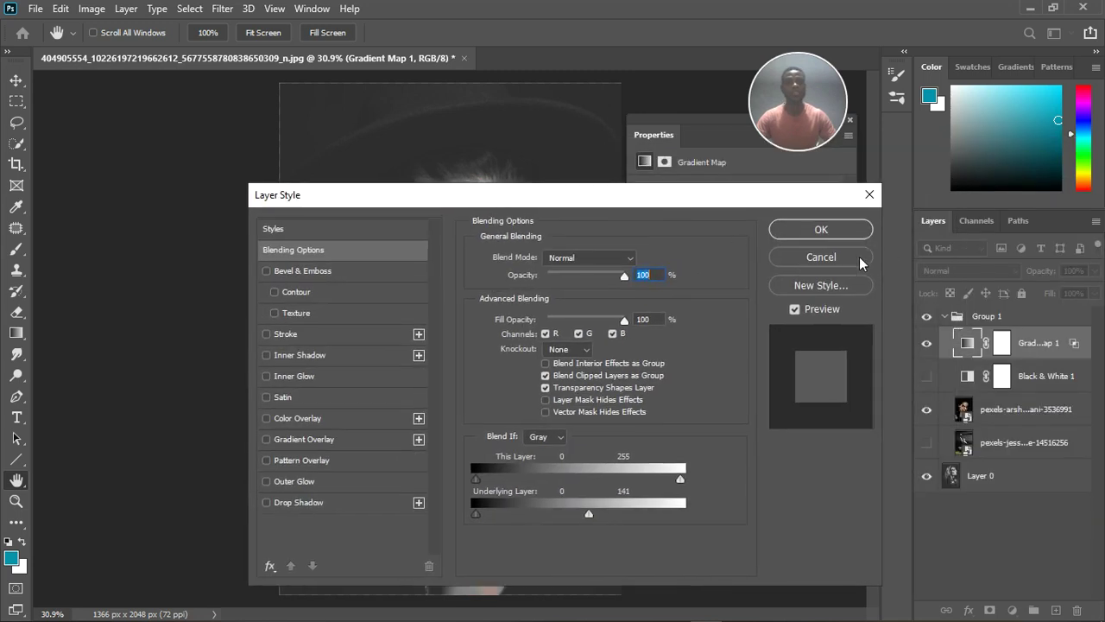
click(859, 256)
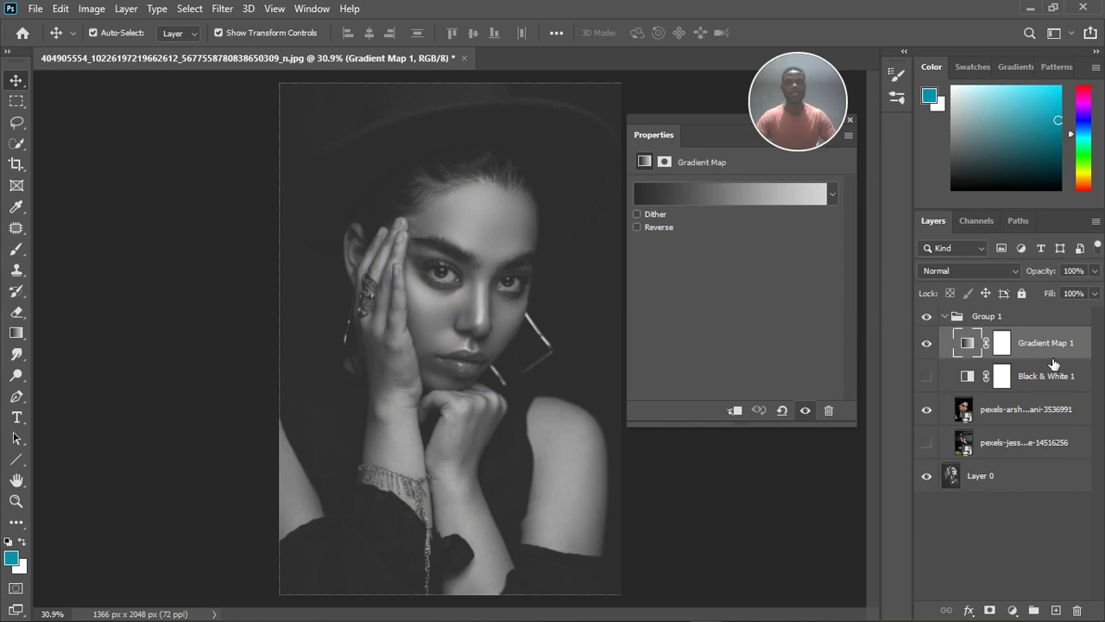
Delete the Gradient Map layer and show the Black & White adjustment over the hat portrait
key(Delete)
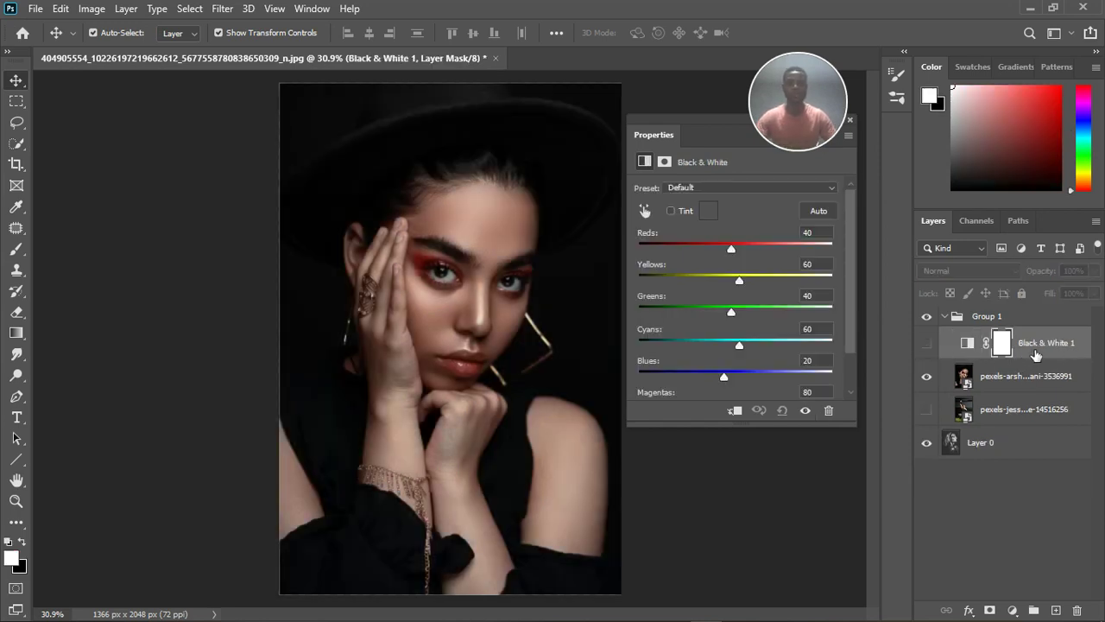
click(926, 342)
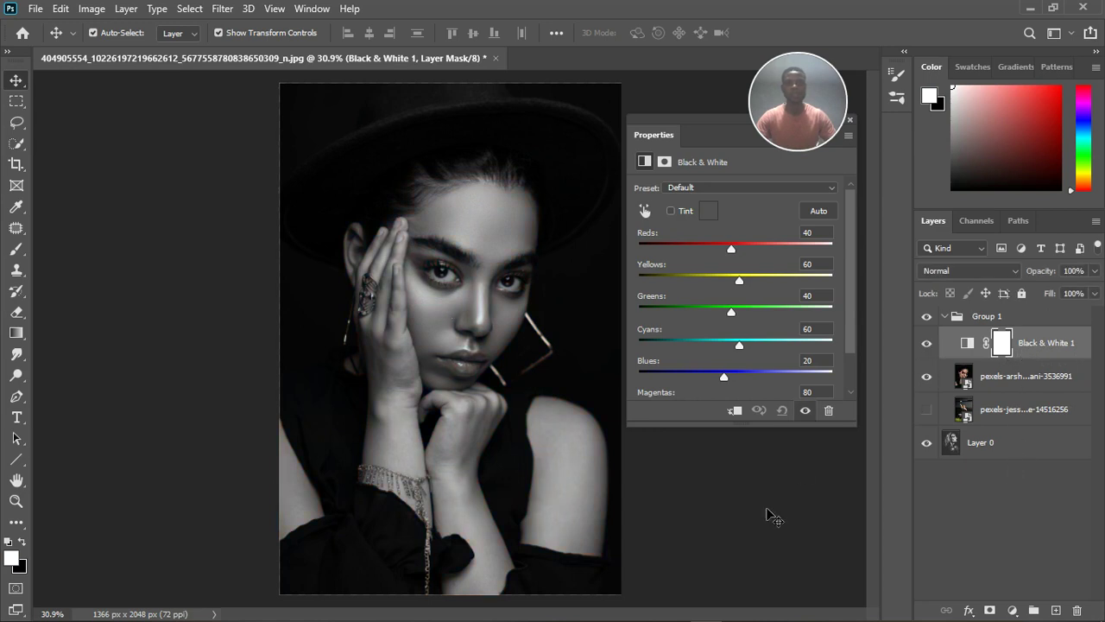
Add an Exposure adjustment above the Black & White layer with a gamma correction of 1.17
click(1013, 610)
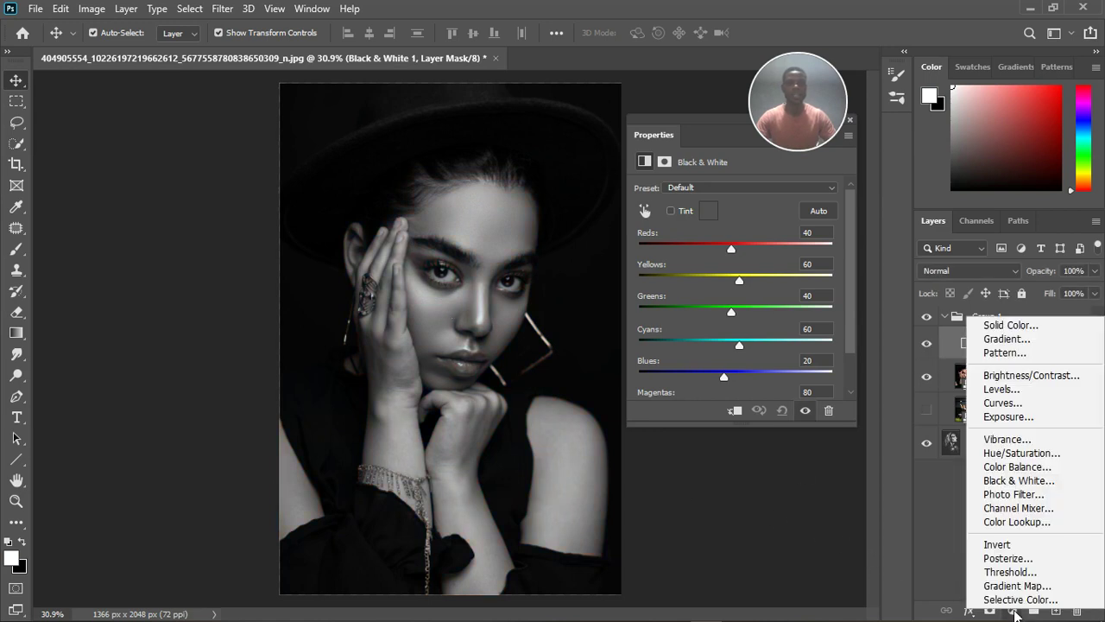
key(Escape)
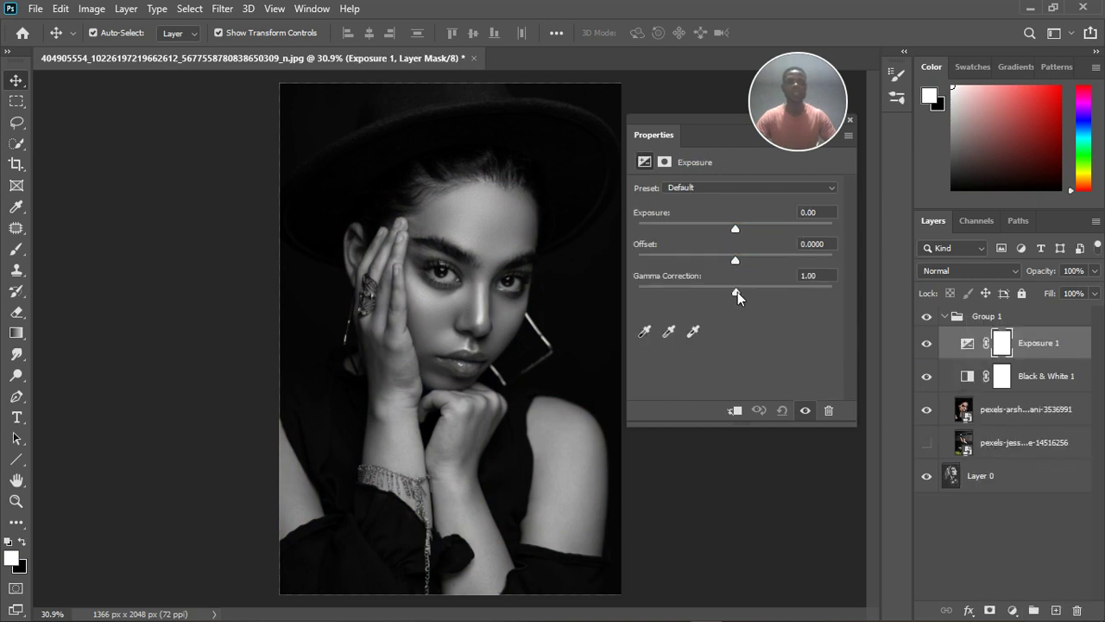
mouse_move(737, 292)
mouse_down()
mouse_move(770, 290)
mouse_move(721, 292)
mouse_up()
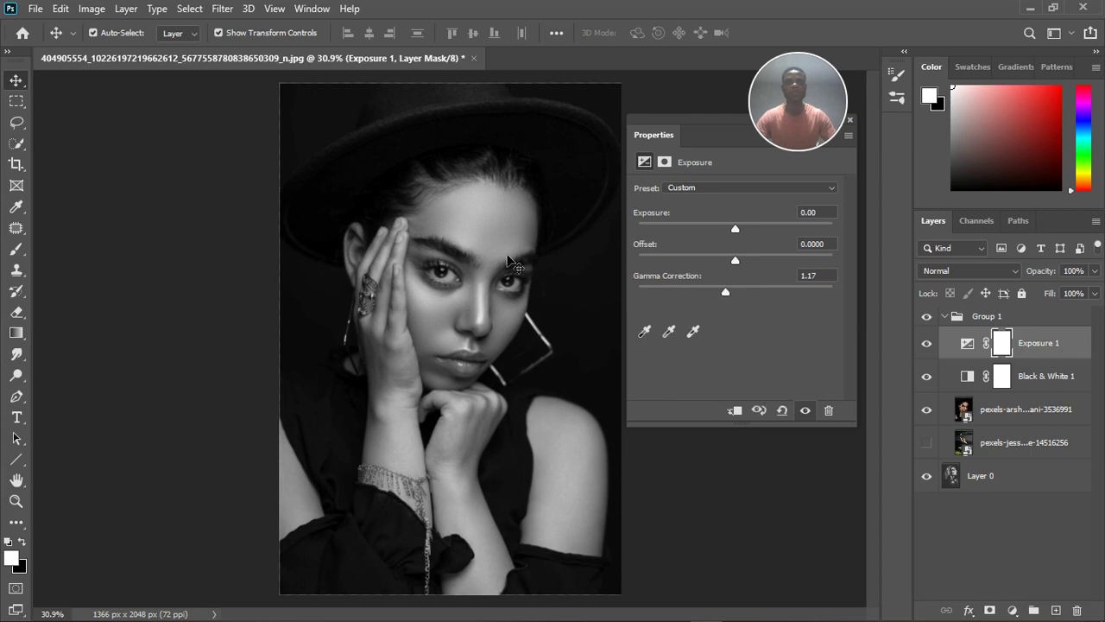
Compare with the reference portrait by toggling Group 1 and set the Exposure adjustment's gamma correction to 1.21
click(927, 317)
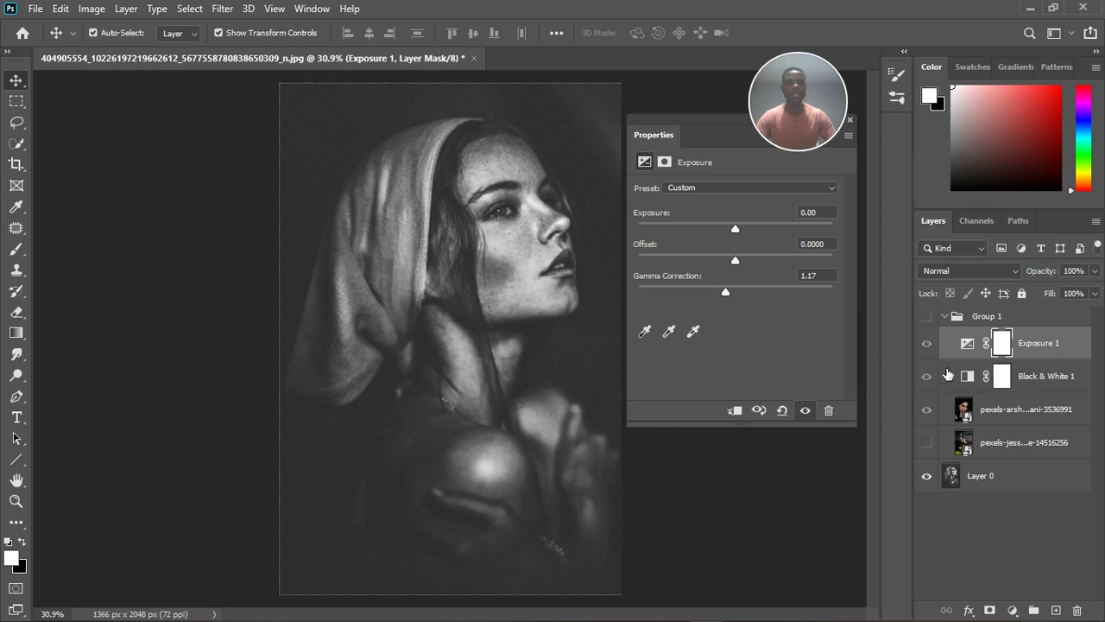
click(927, 317)
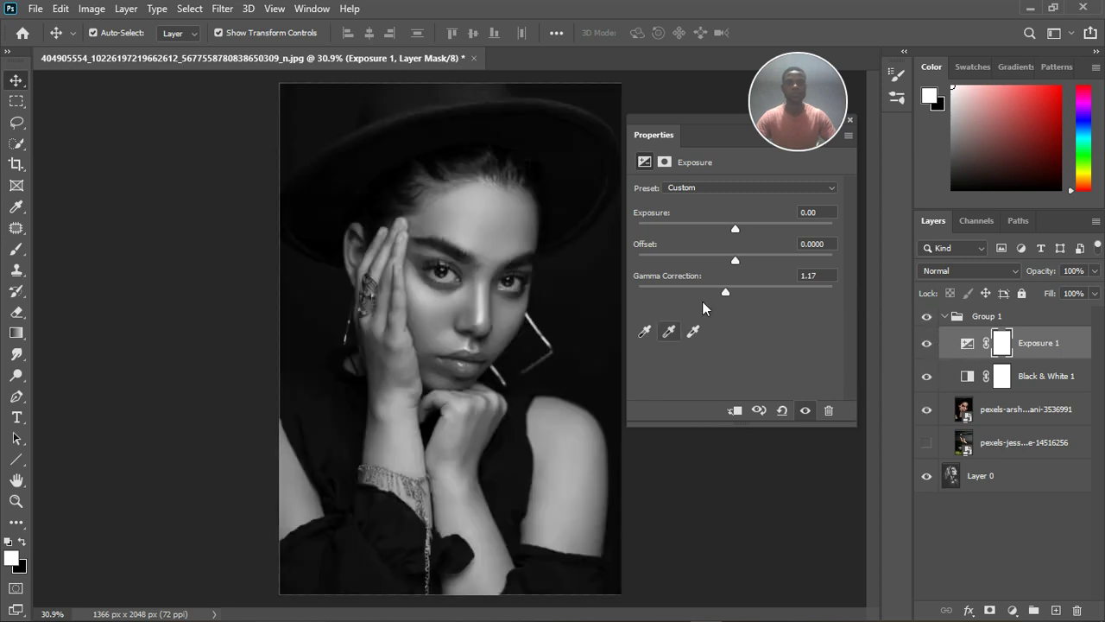
drag(725, 295, 725, 299)
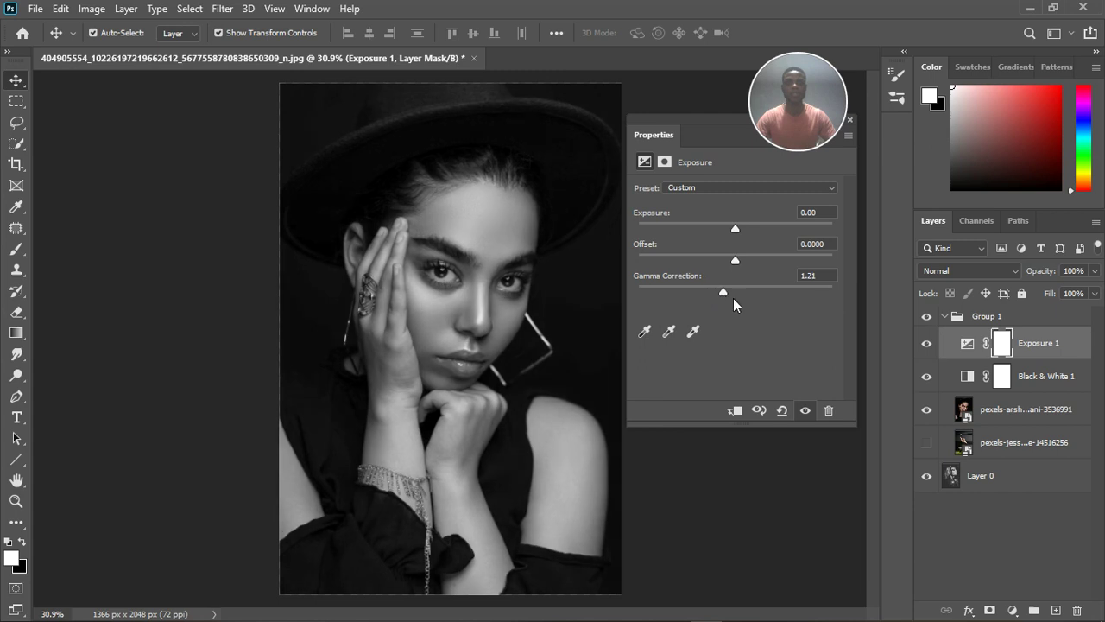
click(851, 123)
Split the Exposure layer's Blend If Underlying Layer shadow value to 43 / 90, apply it and toggle the layer to compare
click(1077, 354)
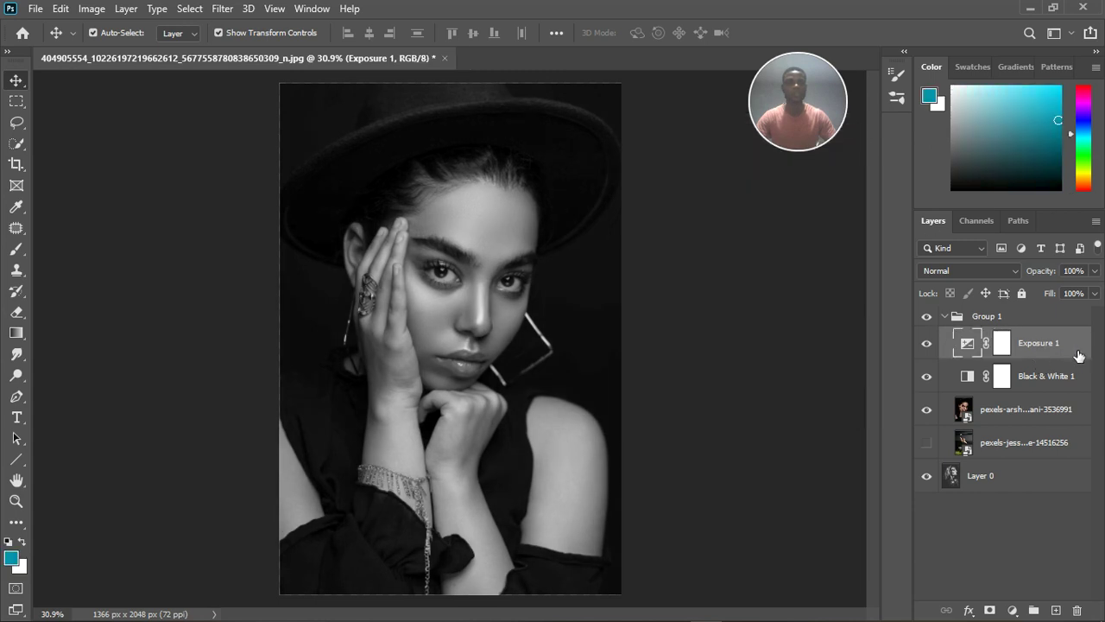
double_click(1077, 354)
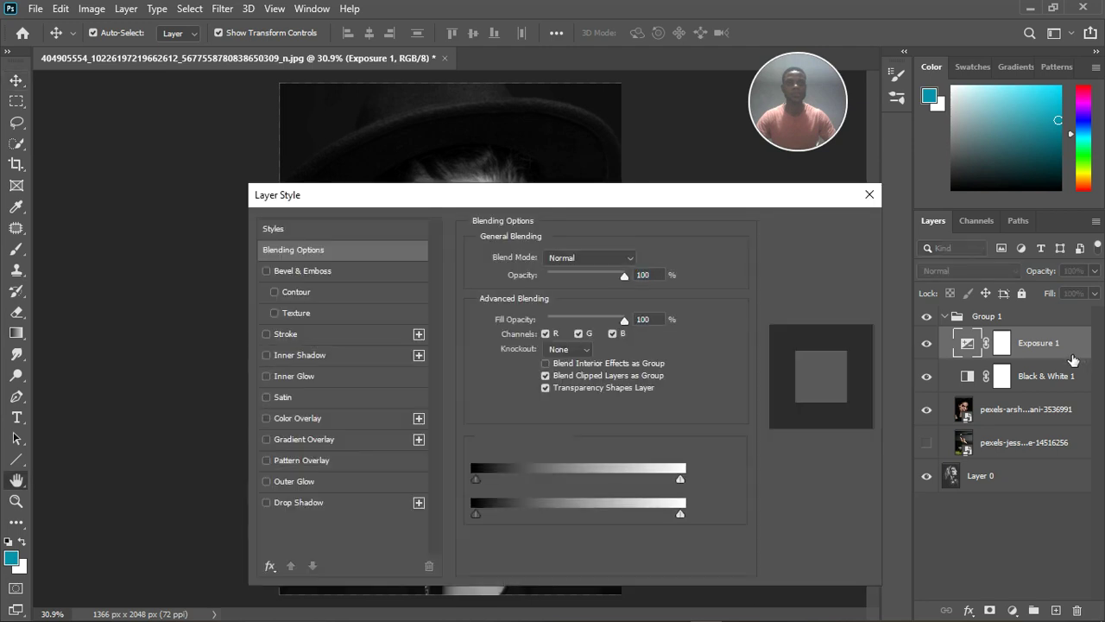
drag(654, 203, 983, 184)
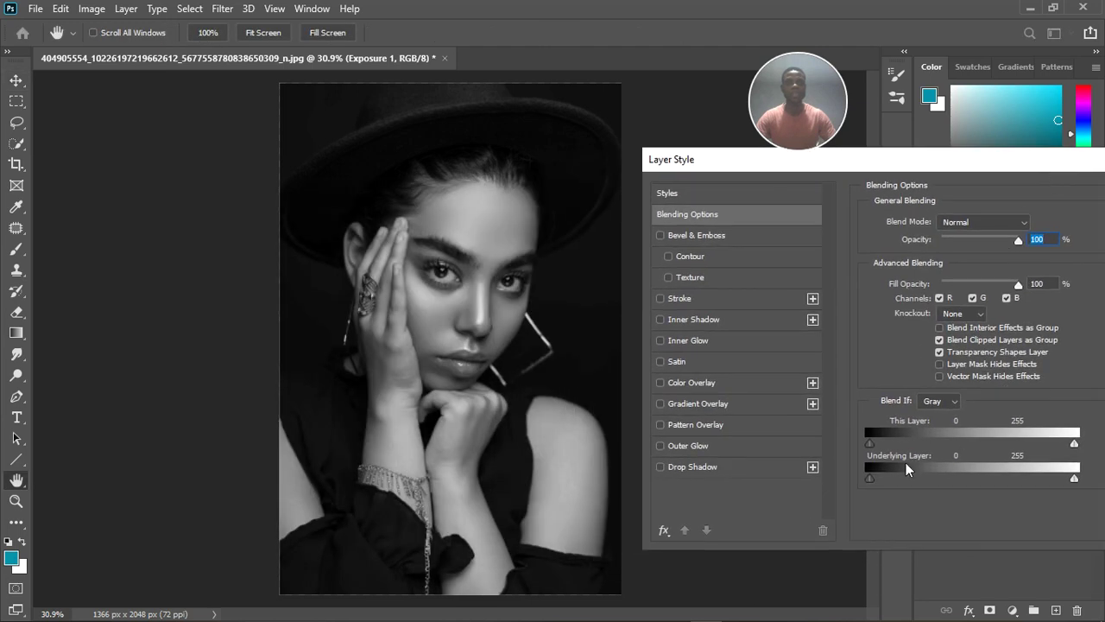
drag(867, 479, 935, 479)
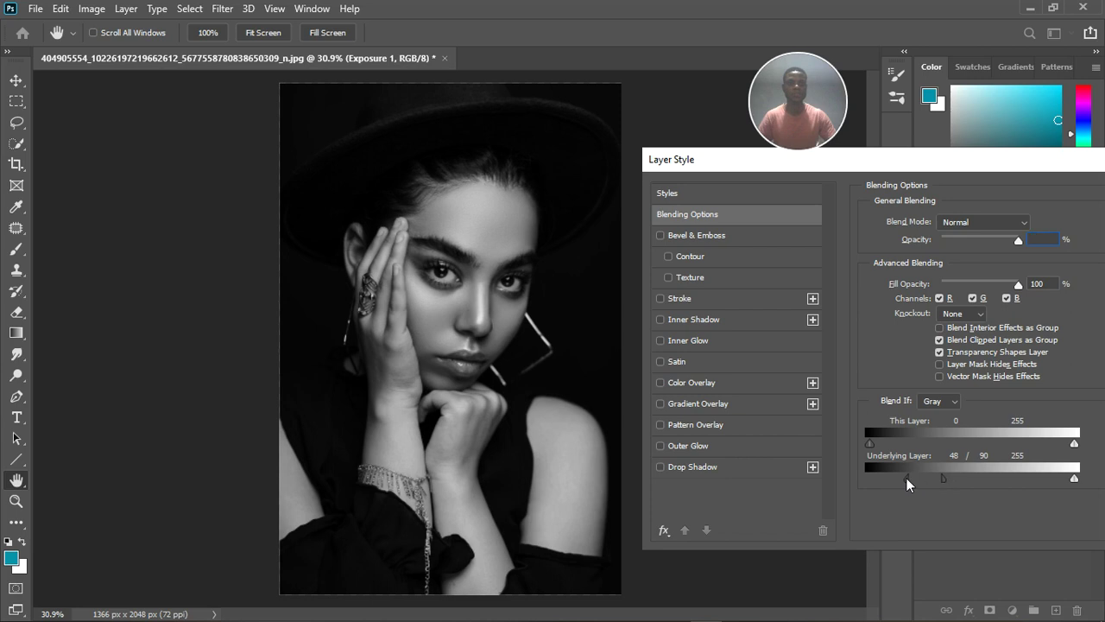
mouse_move(906, 477)
mouse_down()
mouse_move(880, 476)
mouse_move(906, 476)
mouse_up()
drag(985, 162, 865, 201)
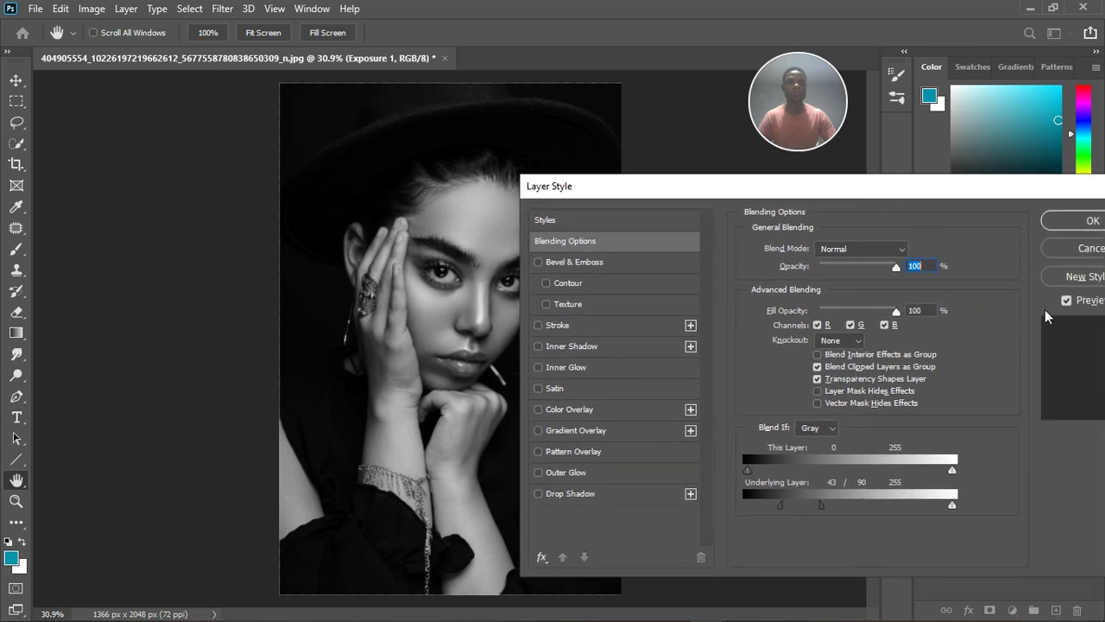
click(1067, 300)
click(1089, 221)
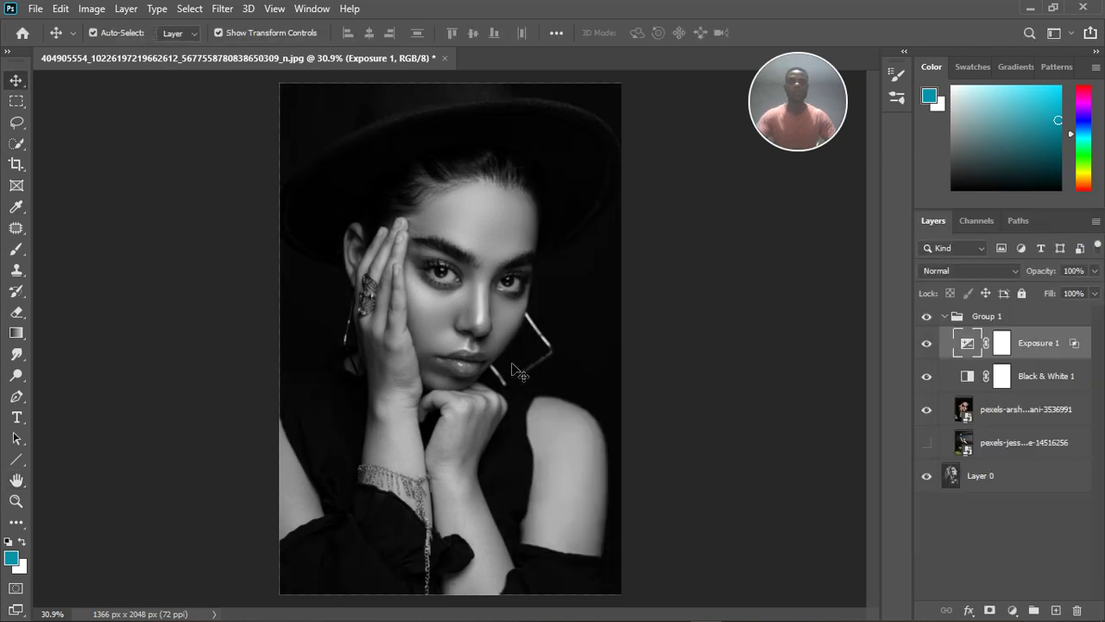
click(929, 344)
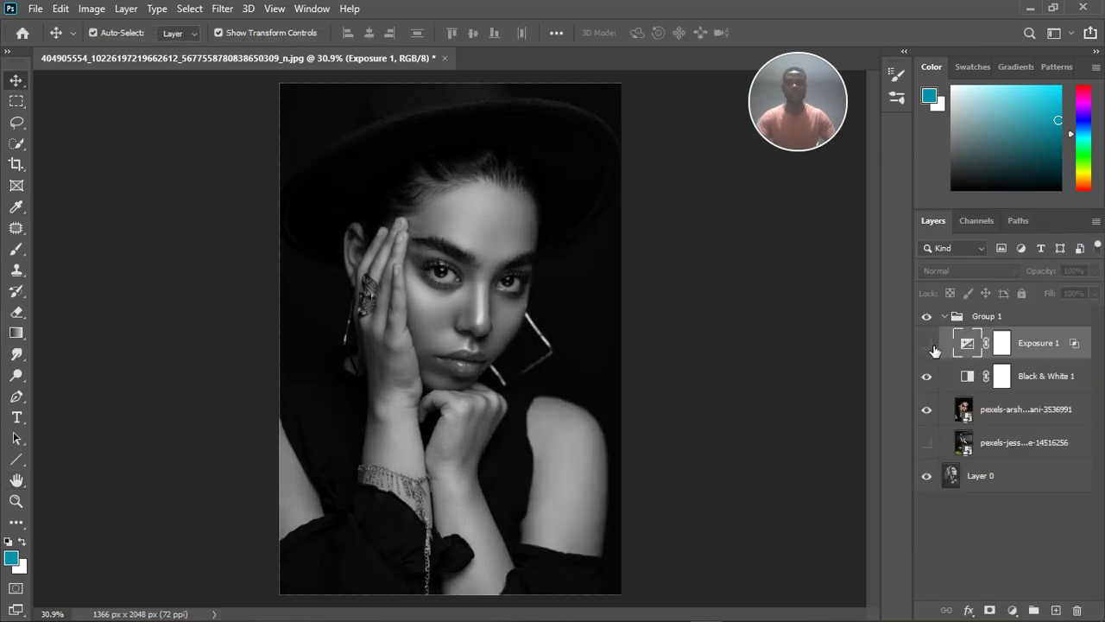
click(930, 345)
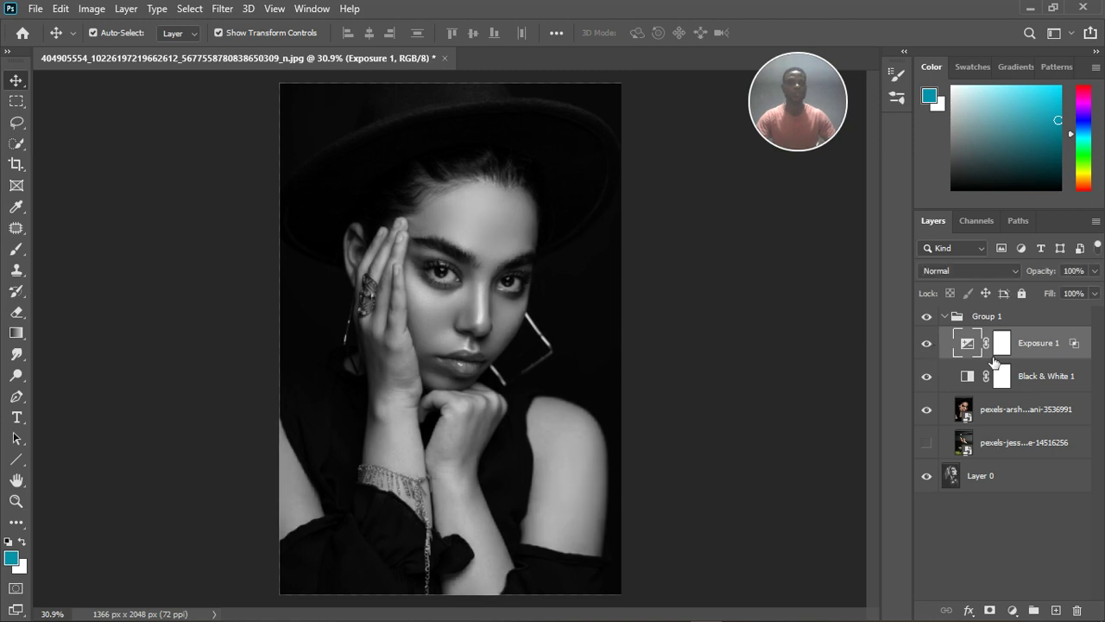
Add a Selective Color adjustment above the Exposure layer and compare Group 1 with the reference portrait
click(1011, 610)
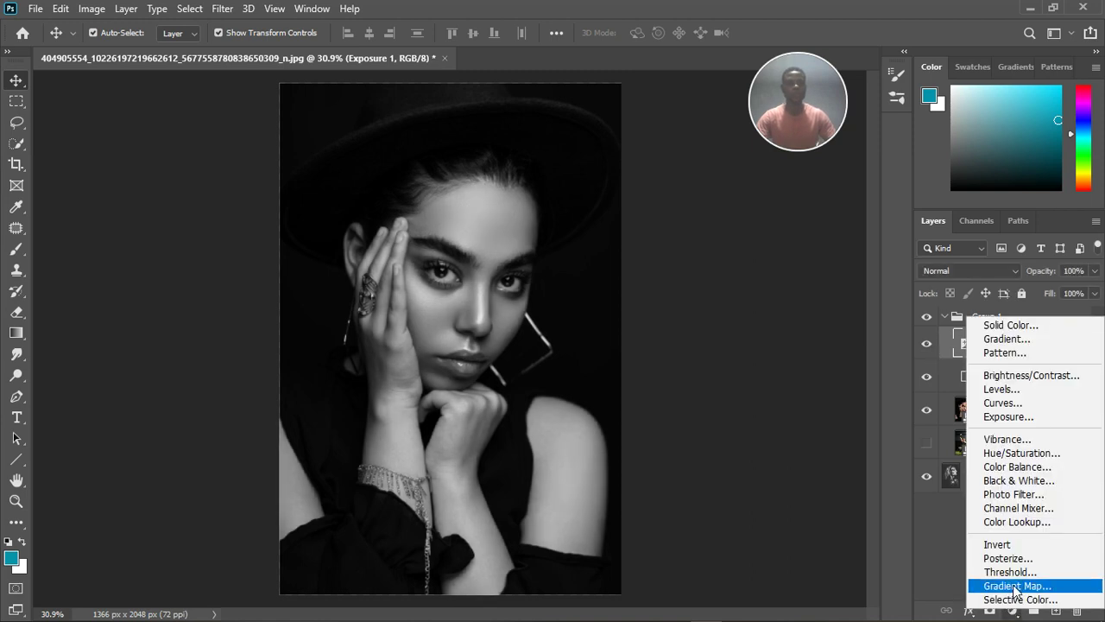
click(1018, 598)
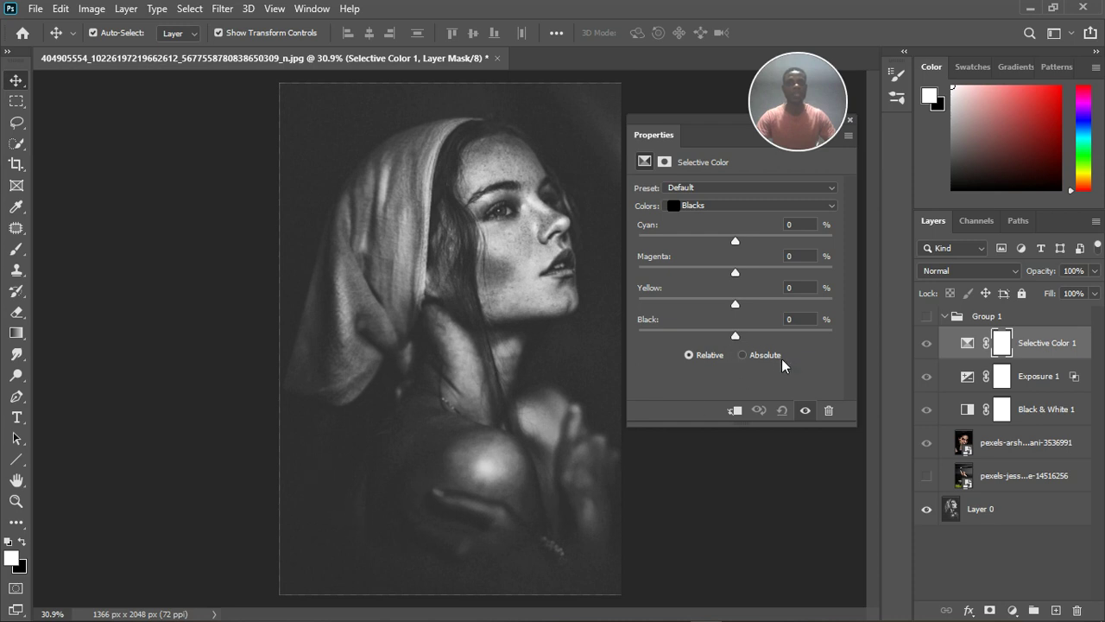
click(927, 316)
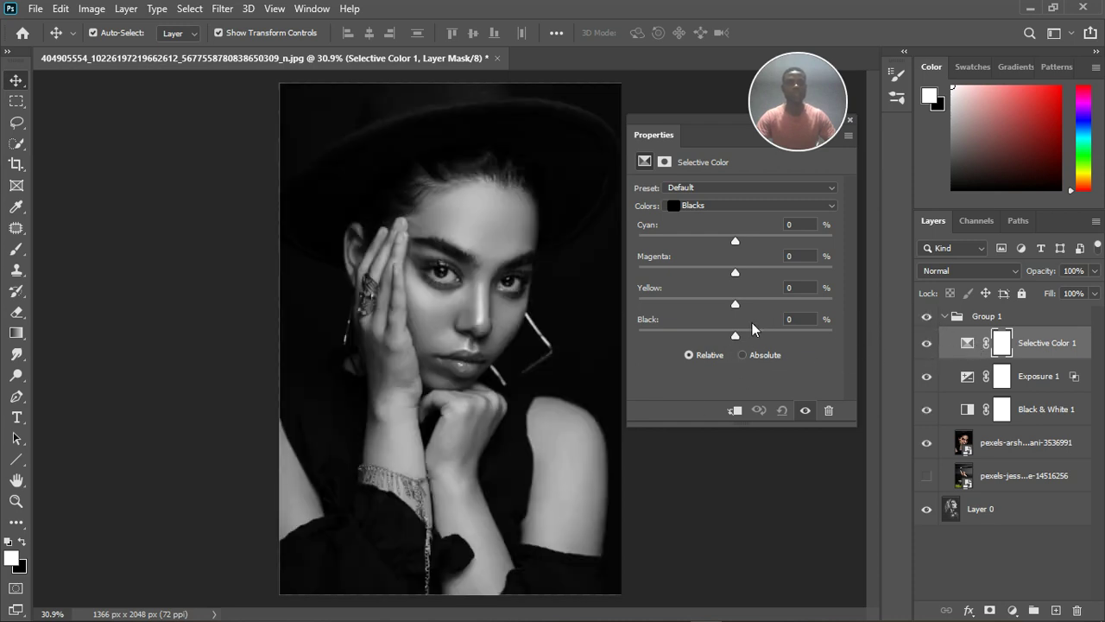
Set Black to -12% for the Blacks range of the Selective Color adjustment and move its properties off the image's upper area
click(696, 211)
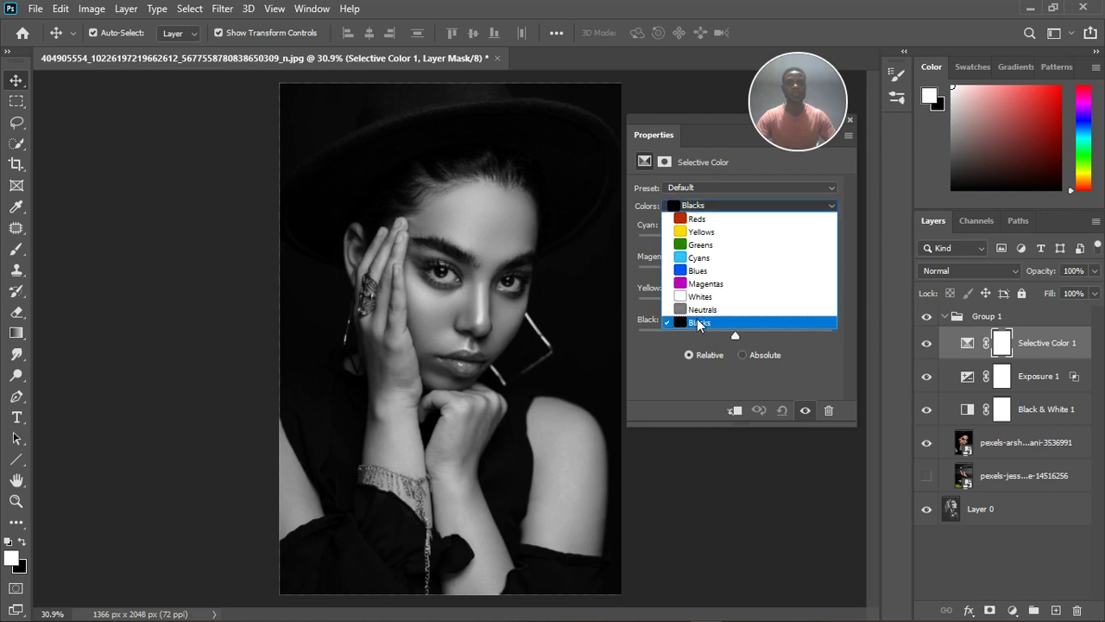
click(699, 320)
click(698, 210)
click(701, 213)
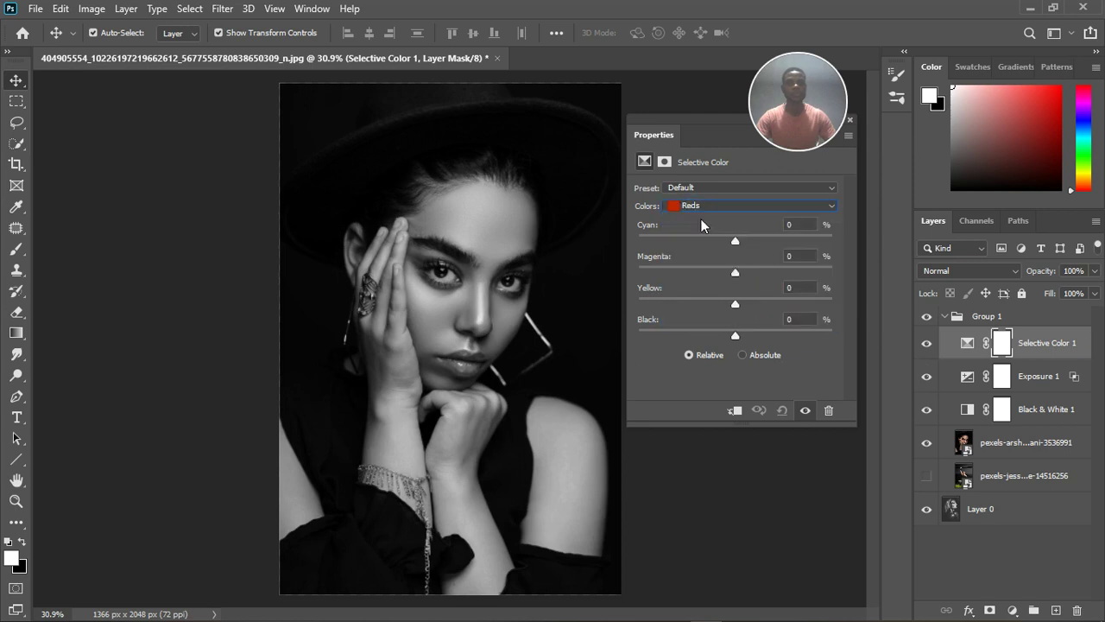
click(706, 209)
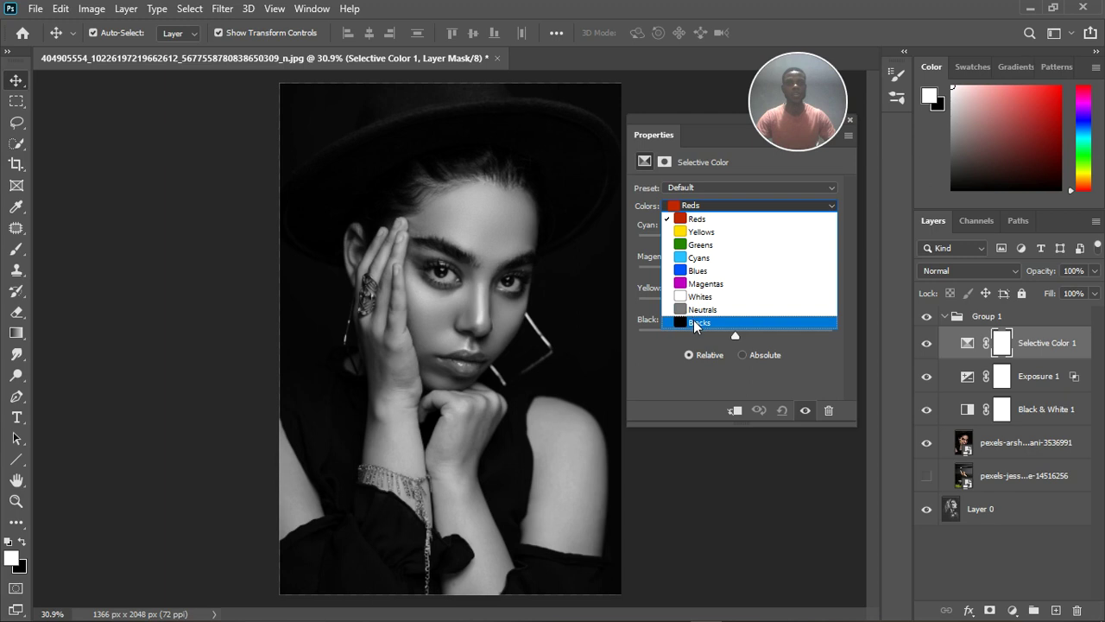
click(696, 323)
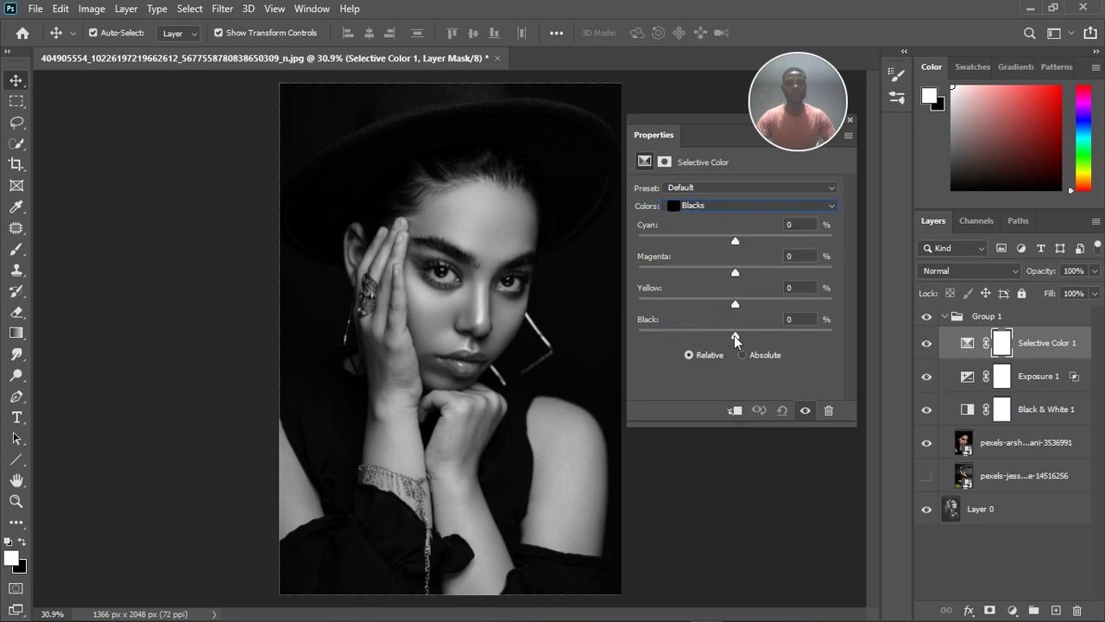
mouse_move(734, 335)
mouse_down()
mouse_move(719, 339)
mouse_move(766, 341)
mouse_move(714, 339)
mouse_move(724, 337)
mouse_up()
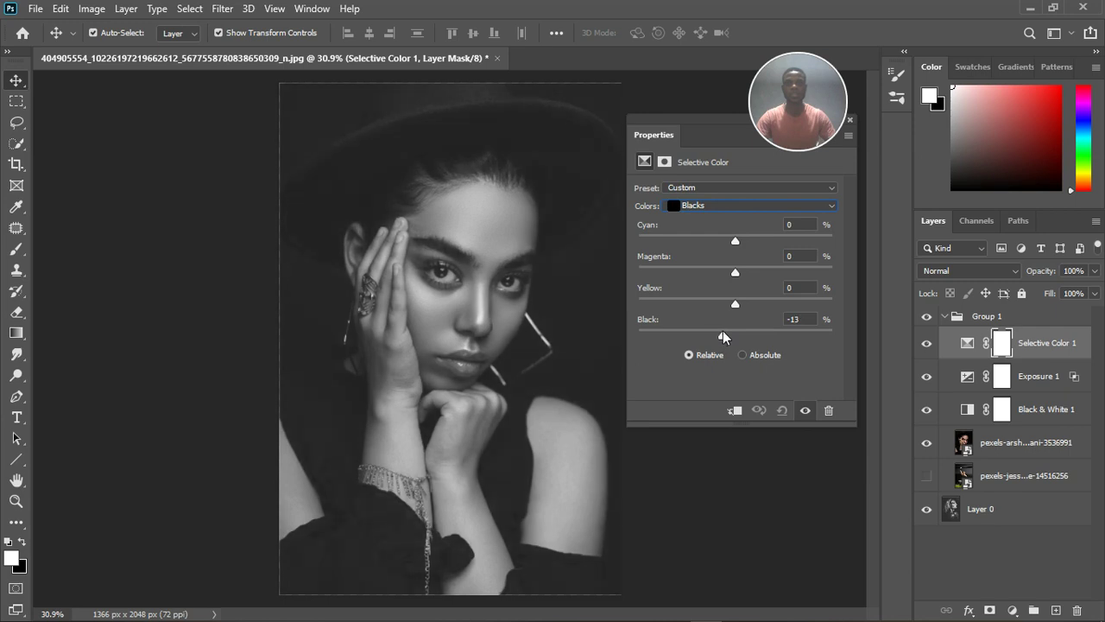
drag(721, 128, 654, 236)
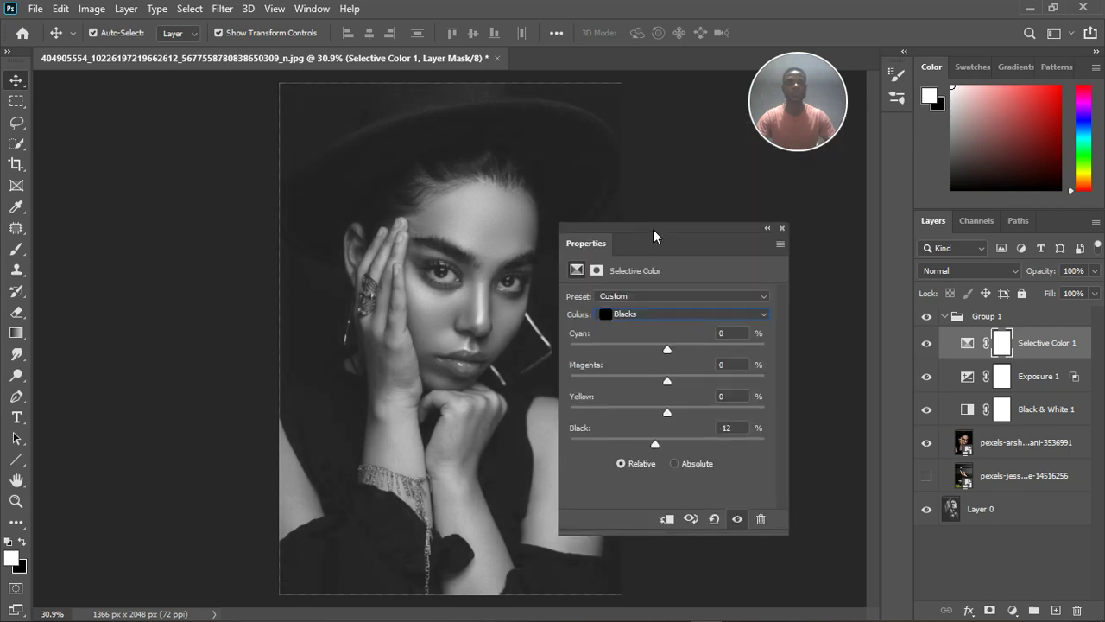
Close the Selective Color properties and toggle Group 1 to compare the portrait with the reference
click(785, 223)
click(927, 318)
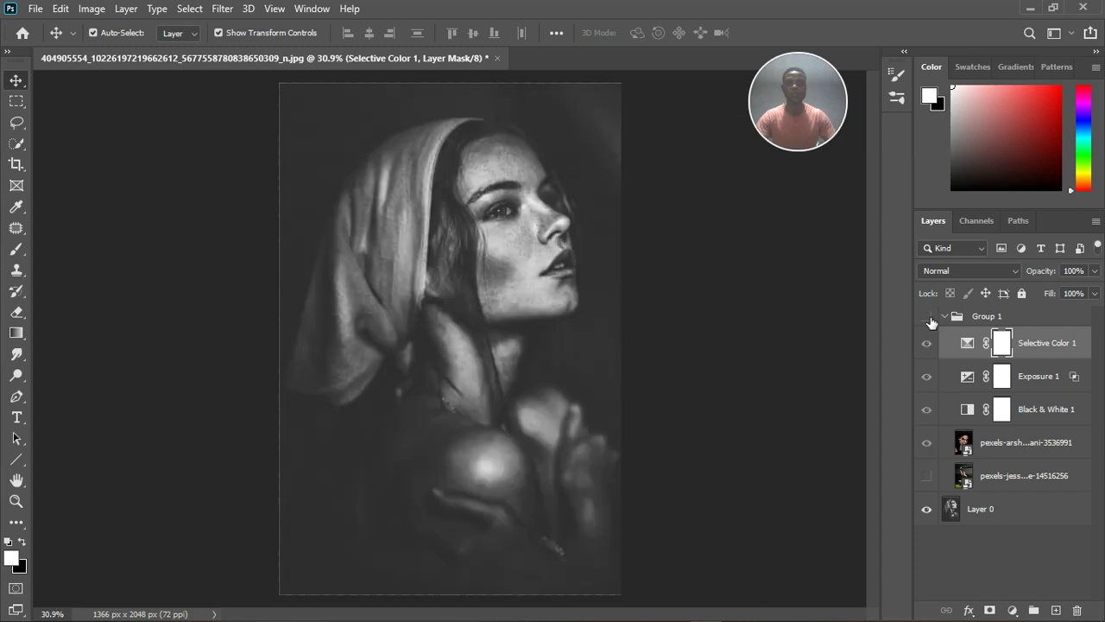
click(927, 318)
click(928, 318)
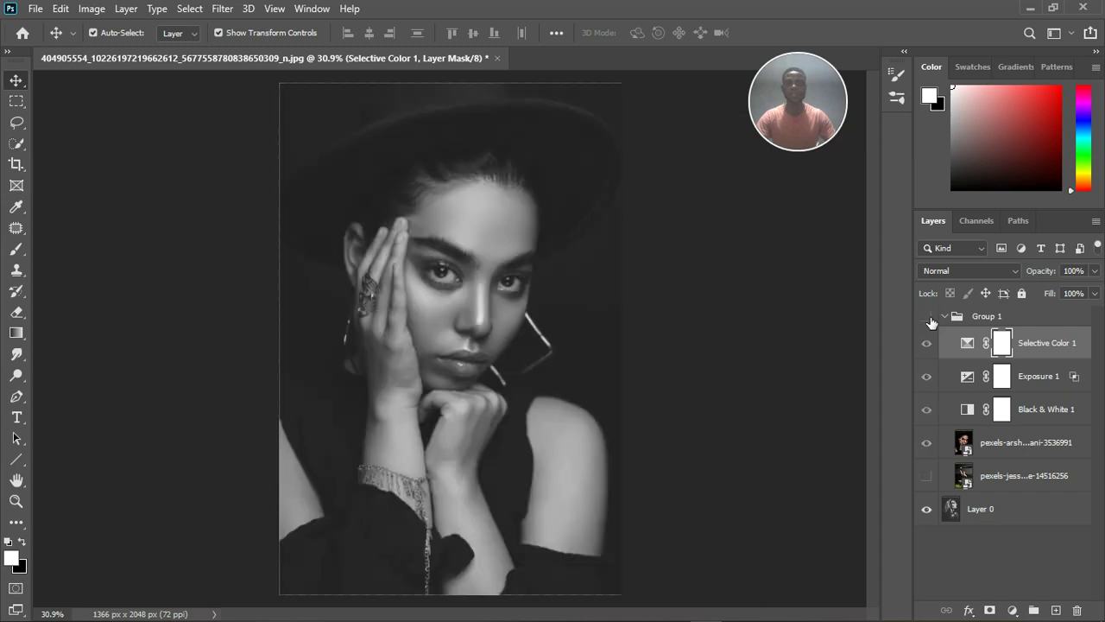
click(928, 318)
Reopen the Selective Color adjustment, lower Black slightly for the Blacks range and close its properties
double_click(967, 342)
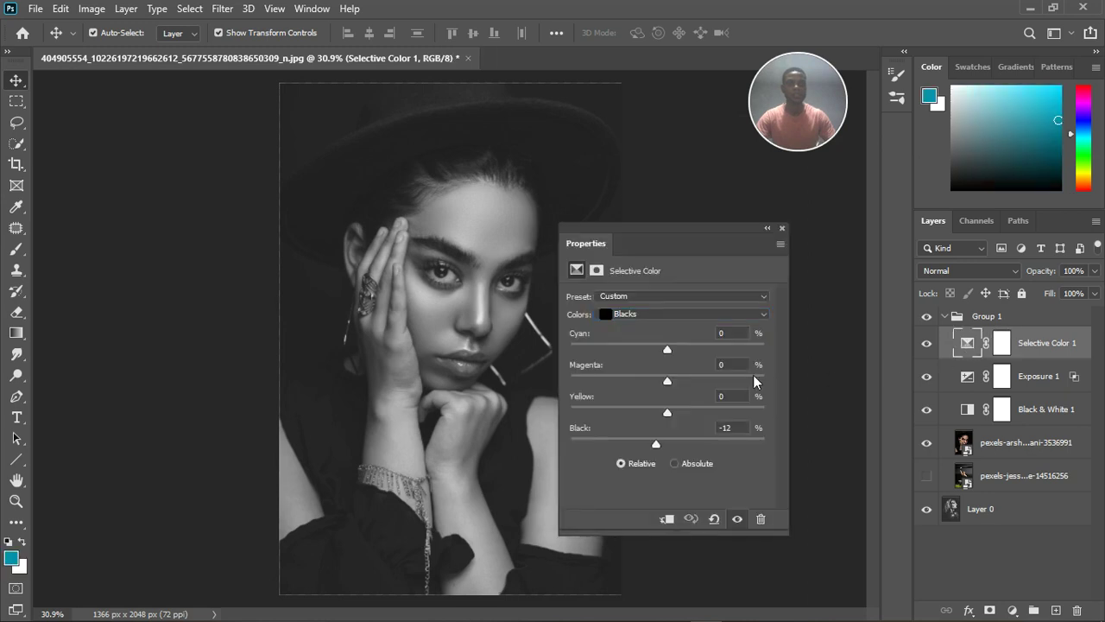
drag(657, 442, 653, 444)
click(781, 230)
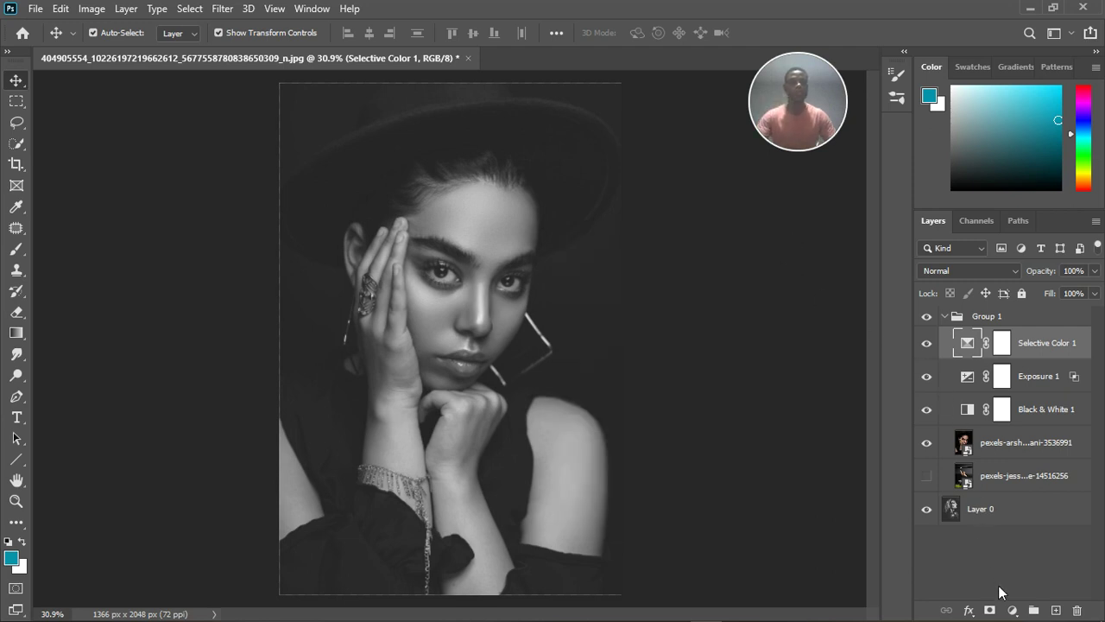
Toggle Group 1 and compare the skin and shadow tones of both faces up close
click(1012, 609)
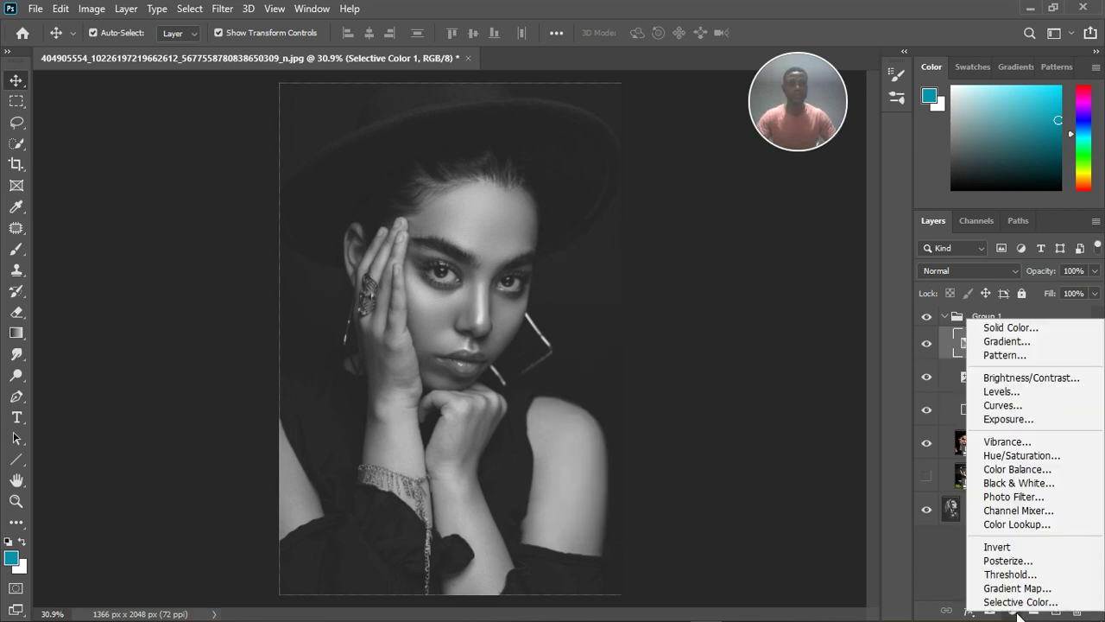
click(925, 317)
click(925, 317)
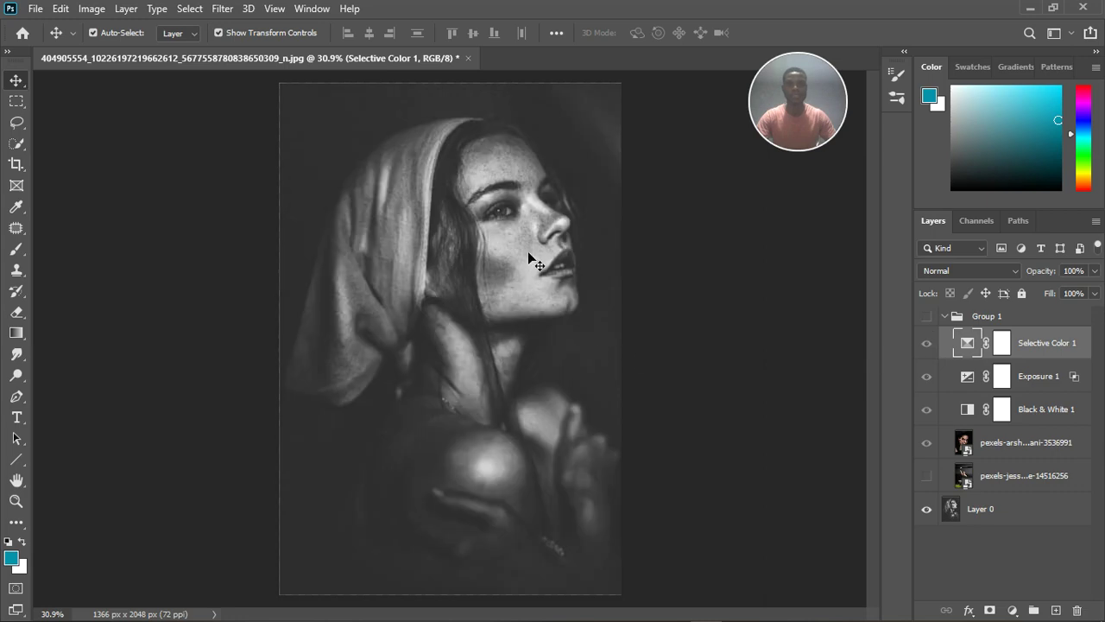
scroll(528, 251, up, 4)
scroll(512, 327, down, 2)
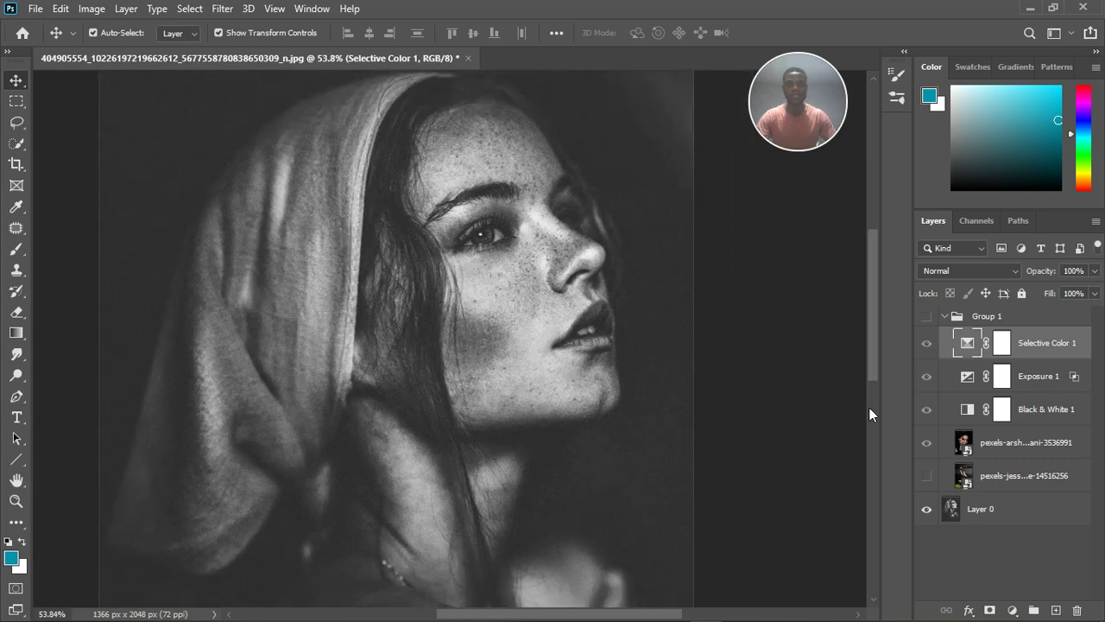
click(931, 319)
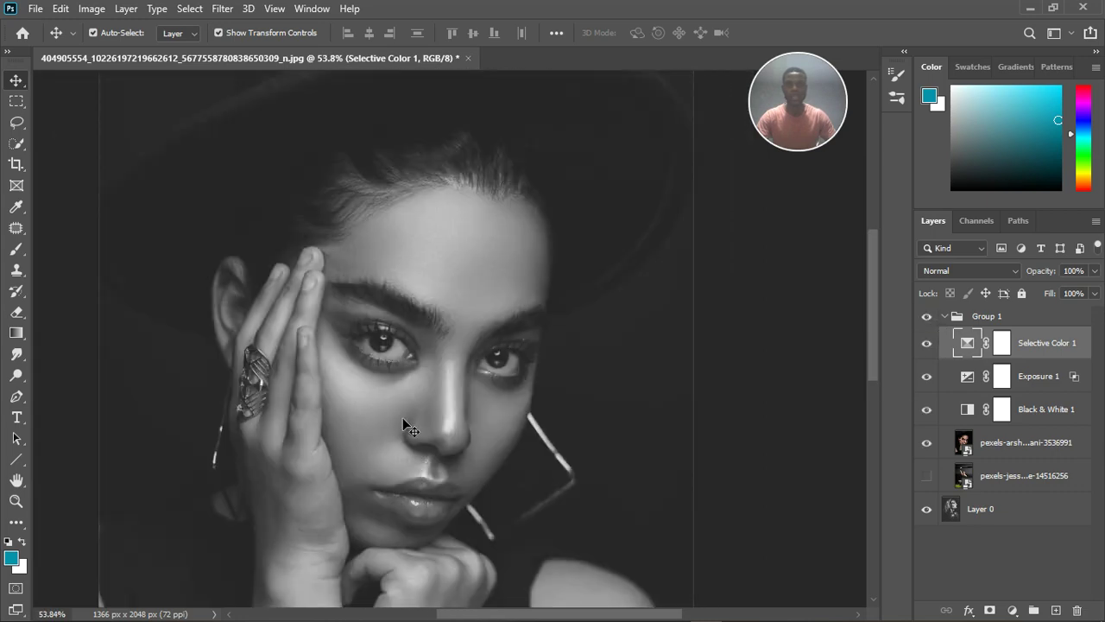
scroll(403, 417, up, 2)
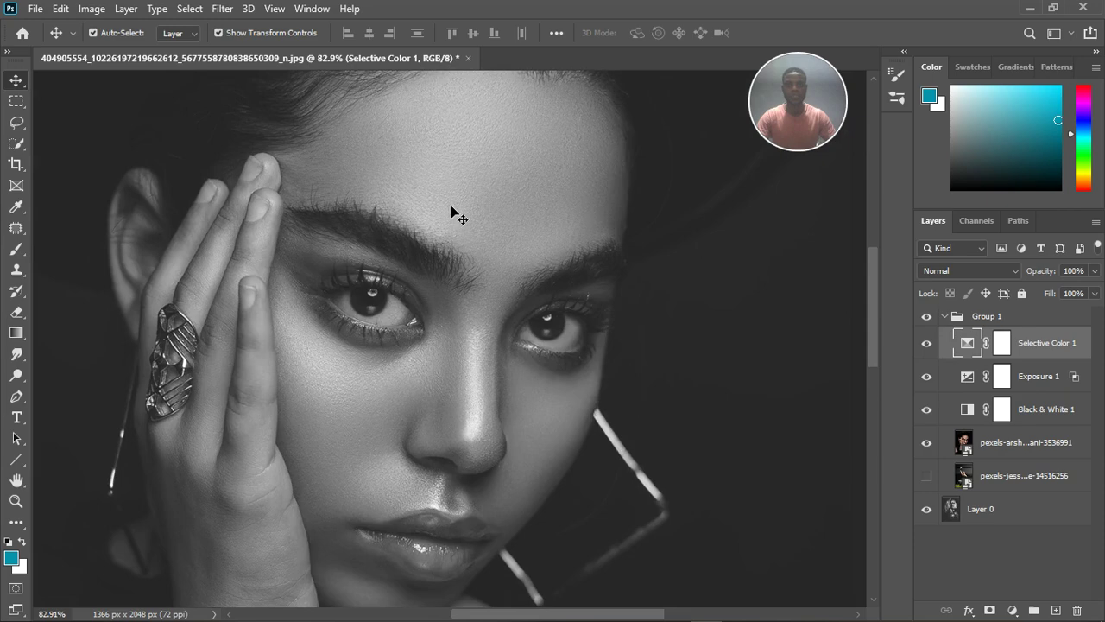
Add a Levels adjustment above Selective Color and raise its output black level to about 38
click(1013, 612)
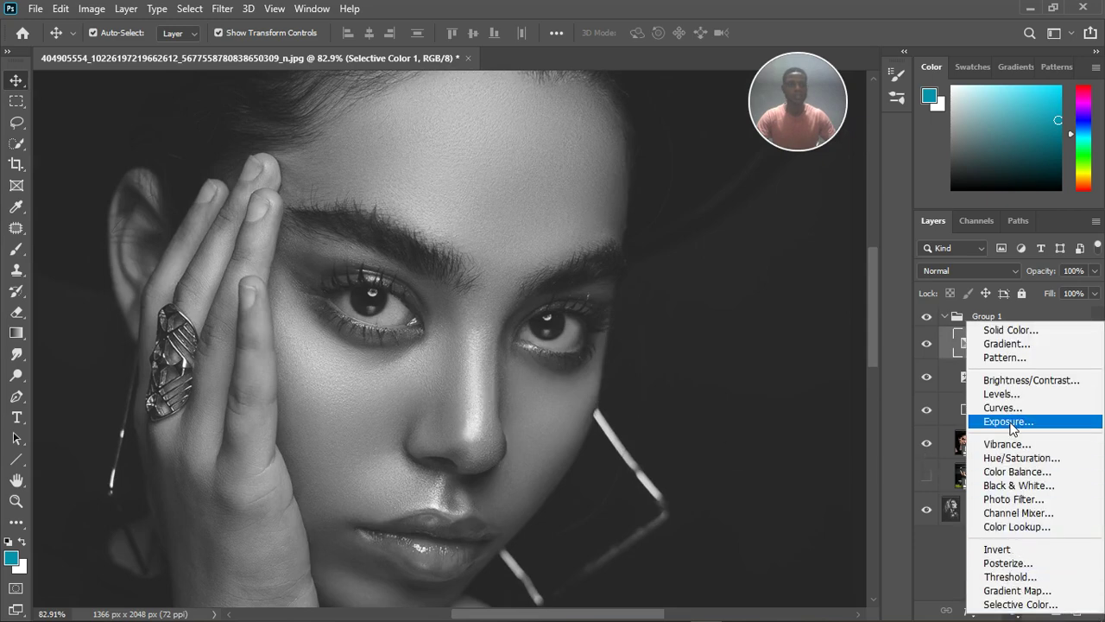
click(1013, 398)
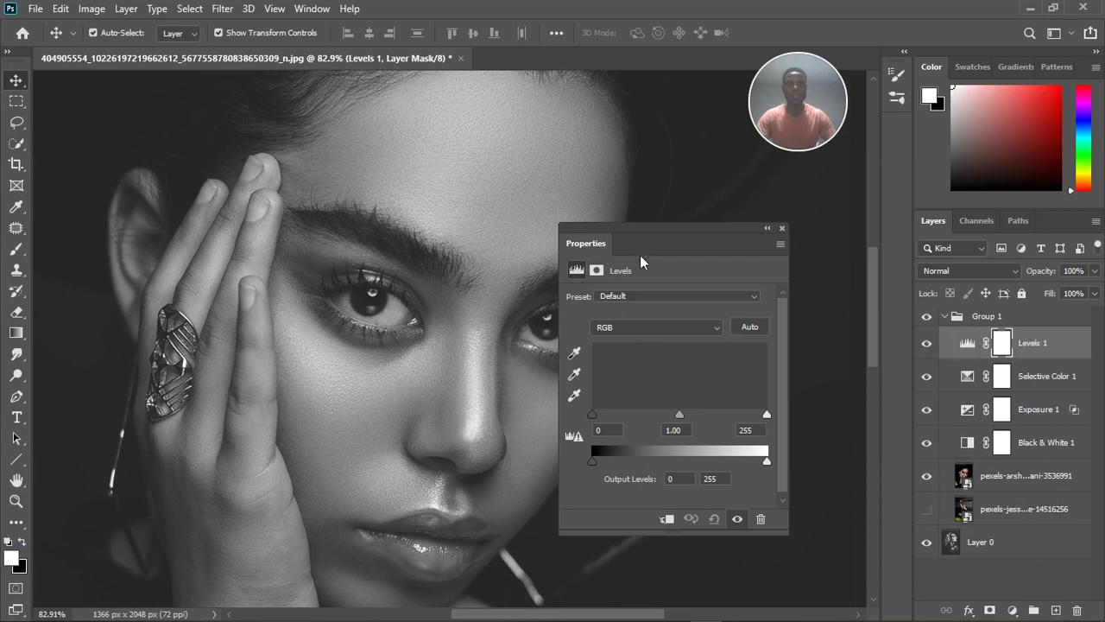
drag(671, 229, 753, 239)
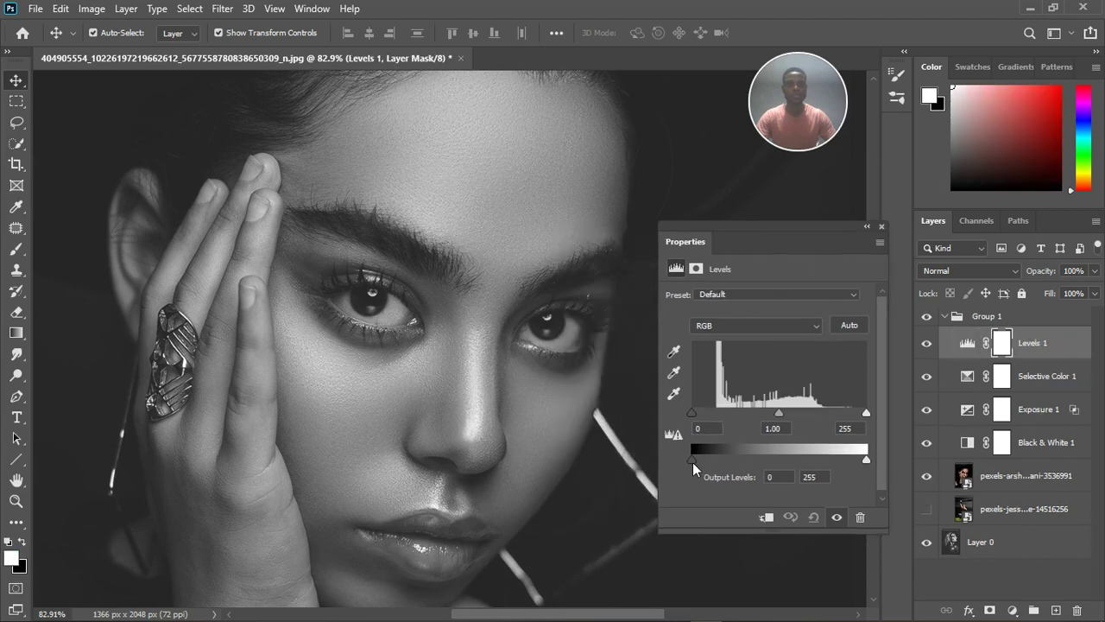
drag(692, 462, 718, 461)
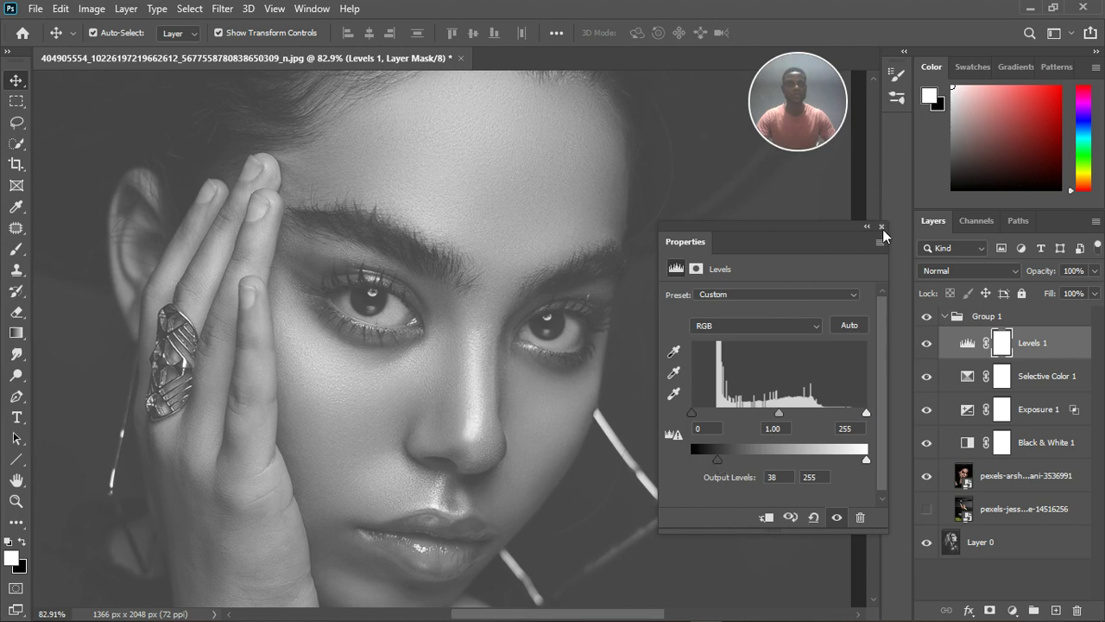
drag(710, 457, 725, 462)
click(881, 226)
Hide the Levels adjustment, toggle Selective Color and compare Group 1 with the reference portrait
scroll(508, 316, down, 5)
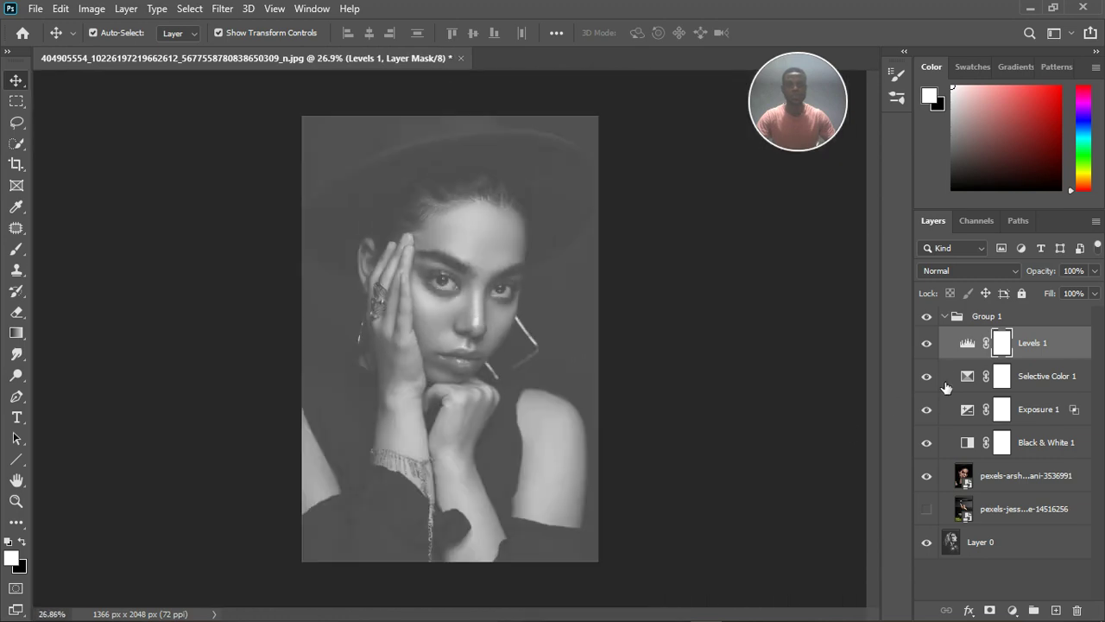
click(926, 343)
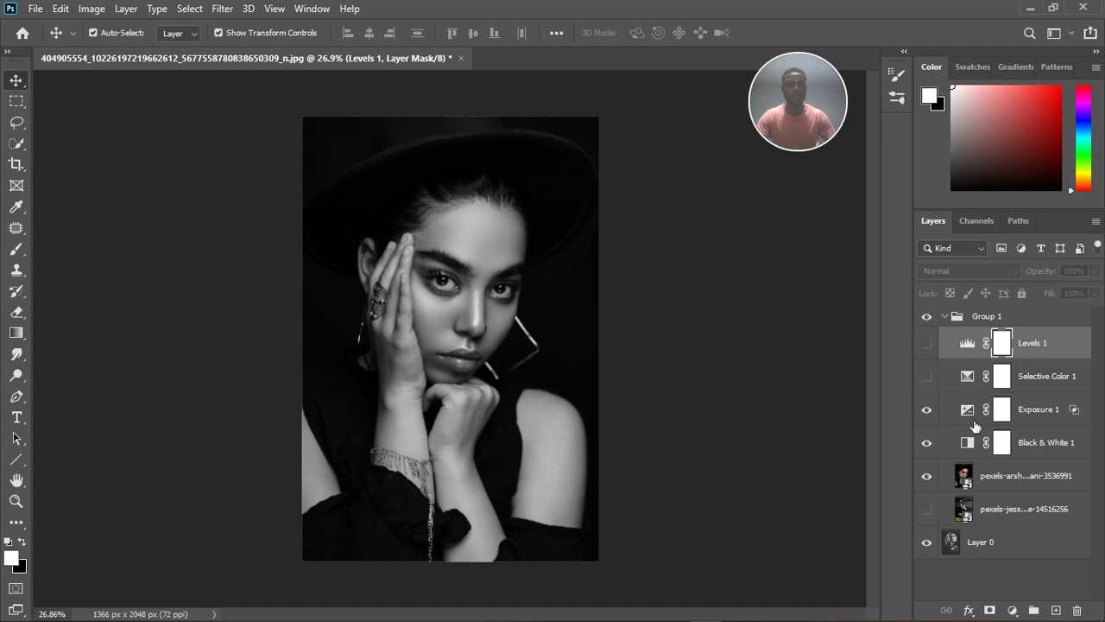
click(927, 377)
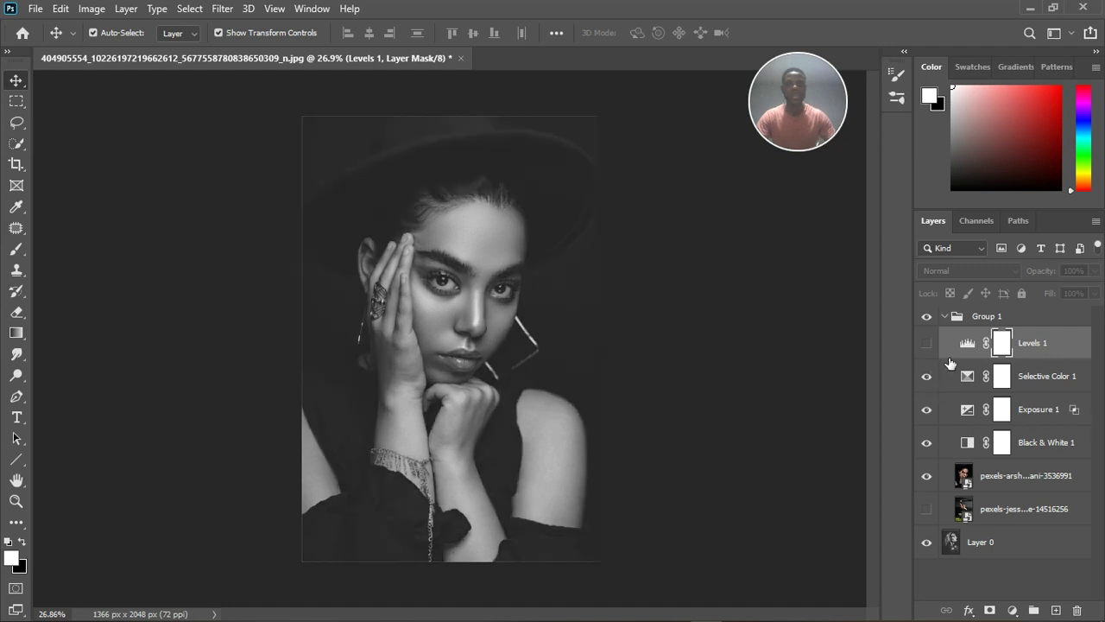
click(928, 317)
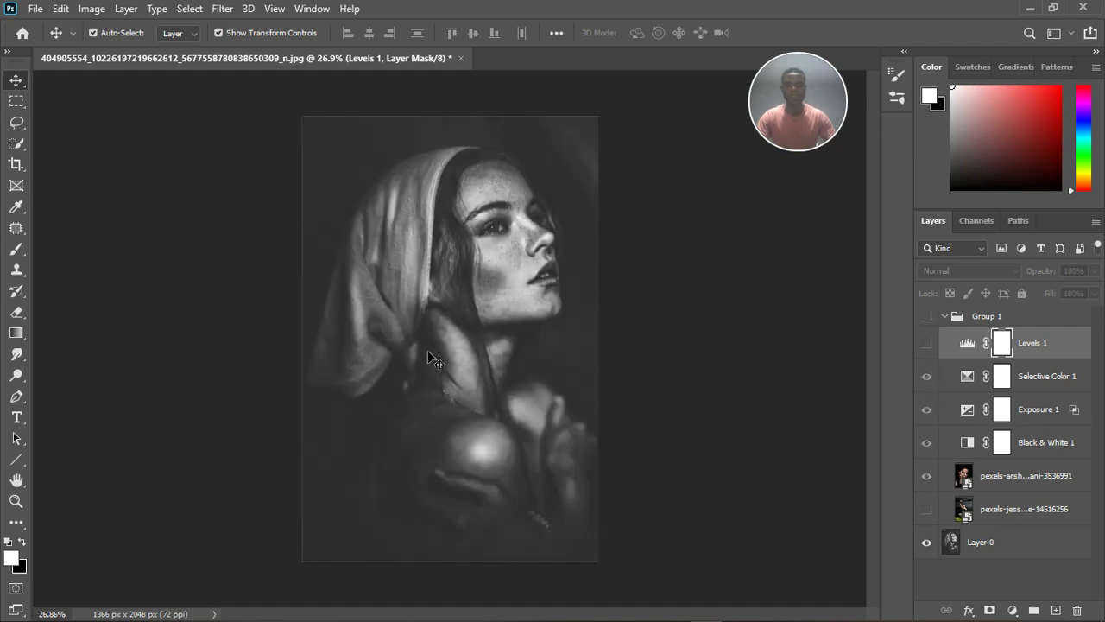
scroll(497, 262, up, 3)
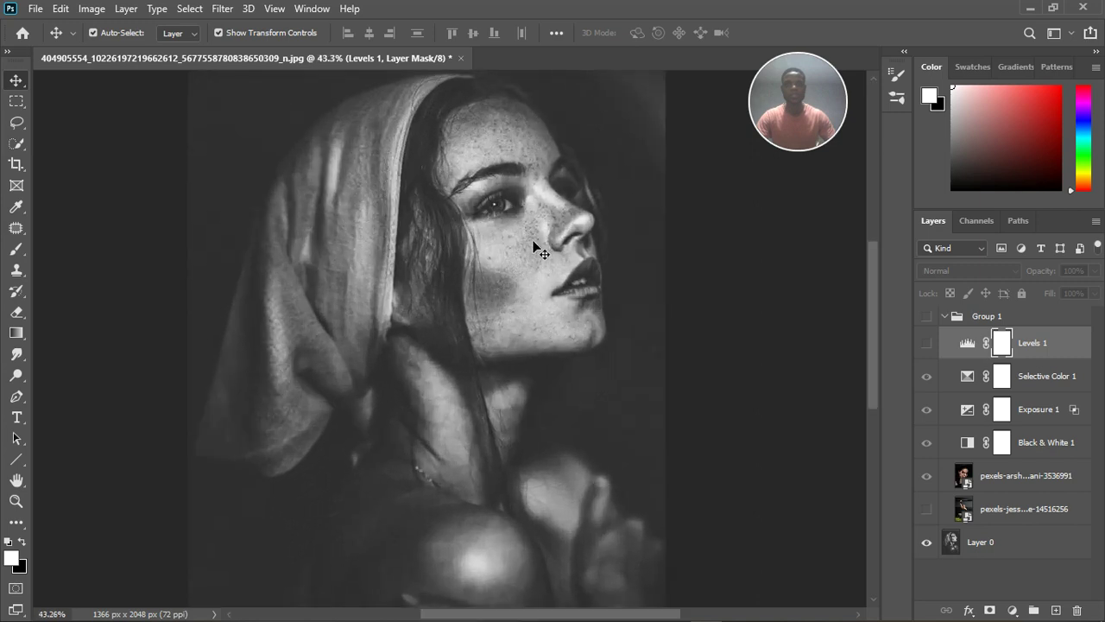
click(926, 342)
click(926, 316)
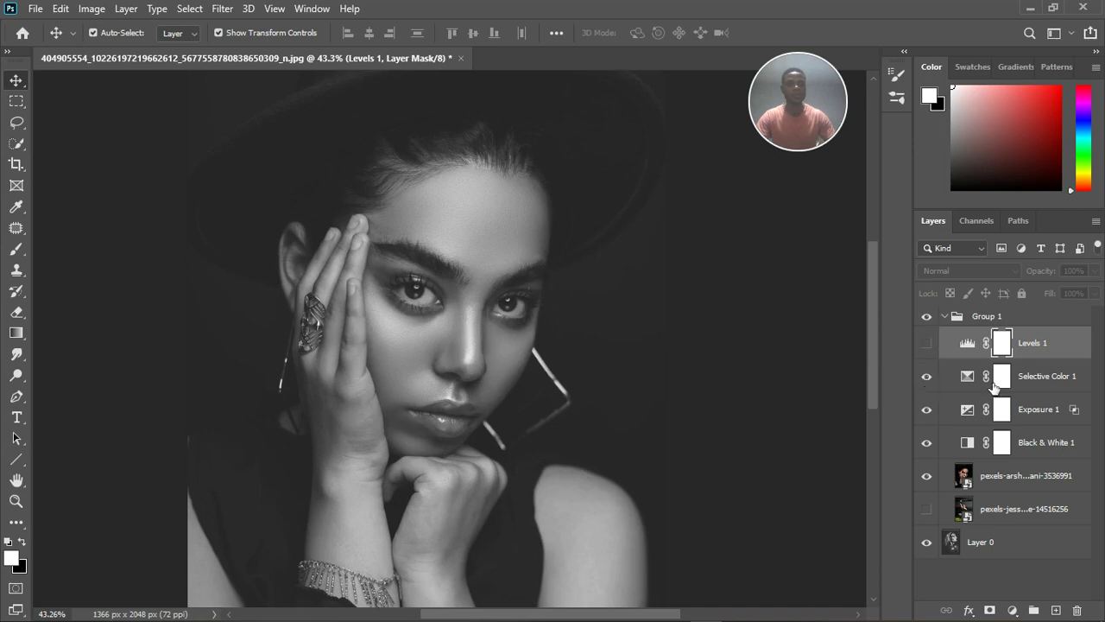
Split the Selective Color layer's Blend If This Layer highlight value to 108 / 122, apply it and toggle the layer to compare
click(1056, 388)
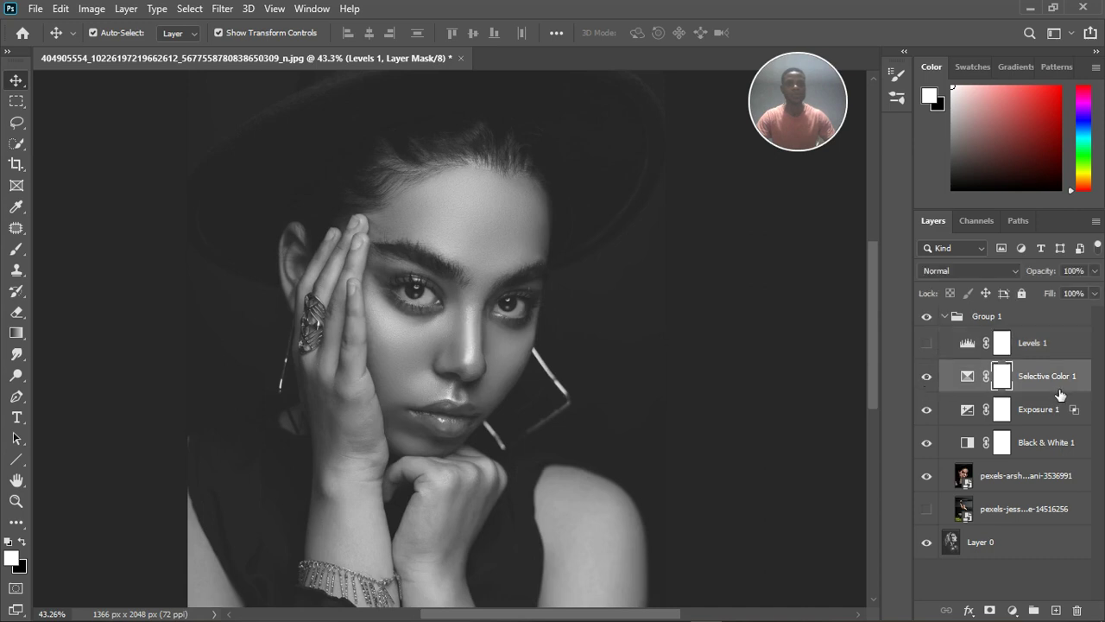
key(h)
double_click(1058, 389)
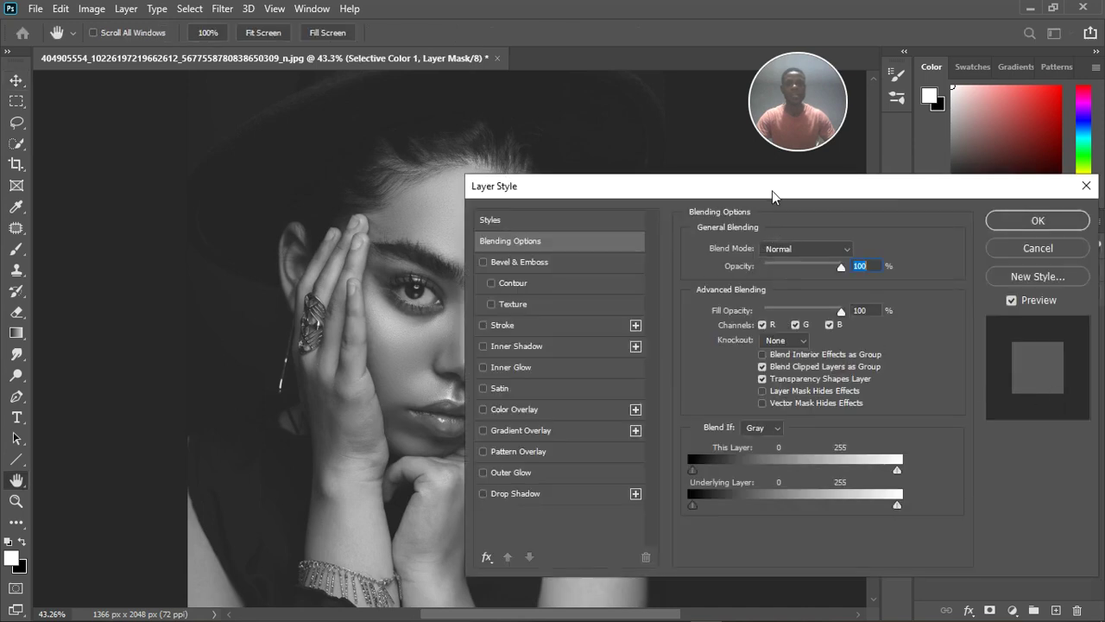
drag(772, 191, 926, 181)
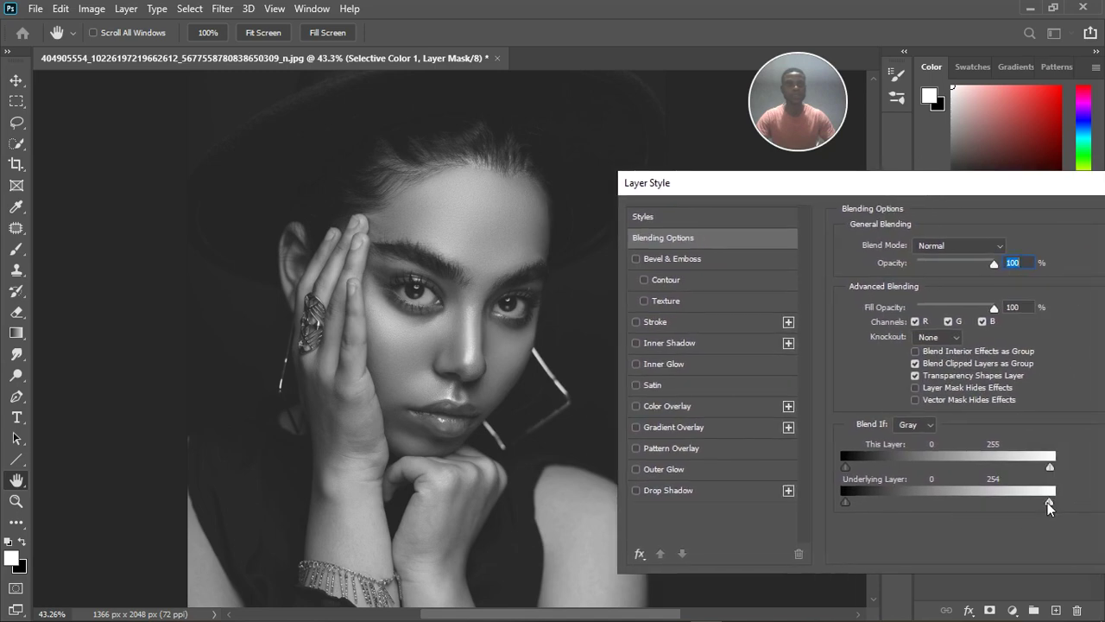
mouse_move(1049, 505)
mouse_down()
mouse_move(879, 503)
mouse_move(1056, 503)
mouse_up()
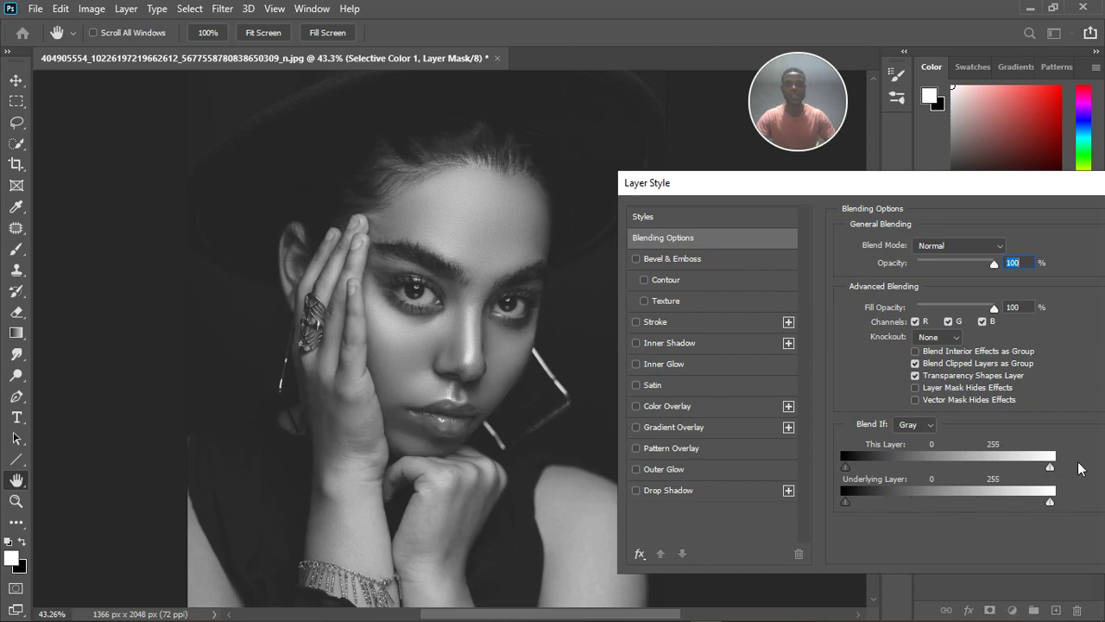
drag(1050, 466, 1046, 466)
drag(1049, 467, 944, 475)
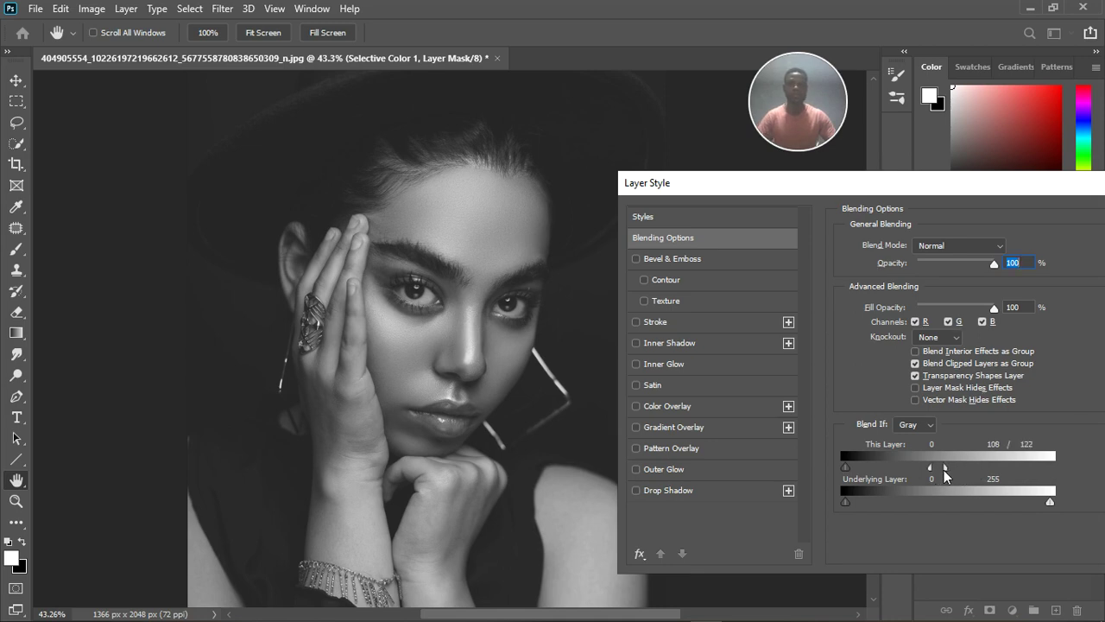
drag(983, 183, 803, 179)
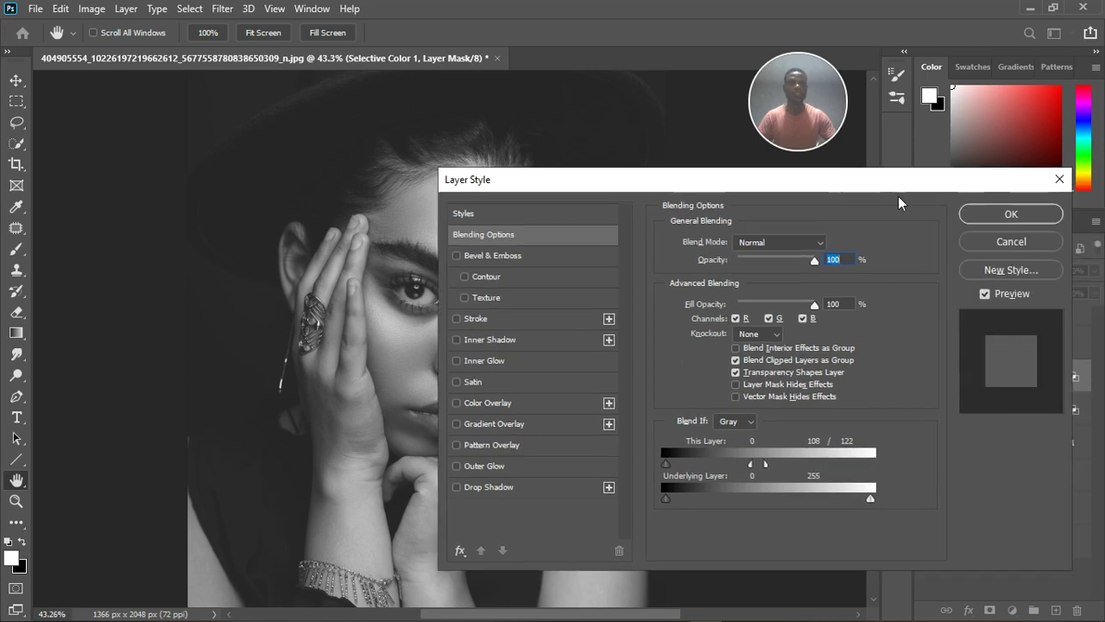
click(993, 218)
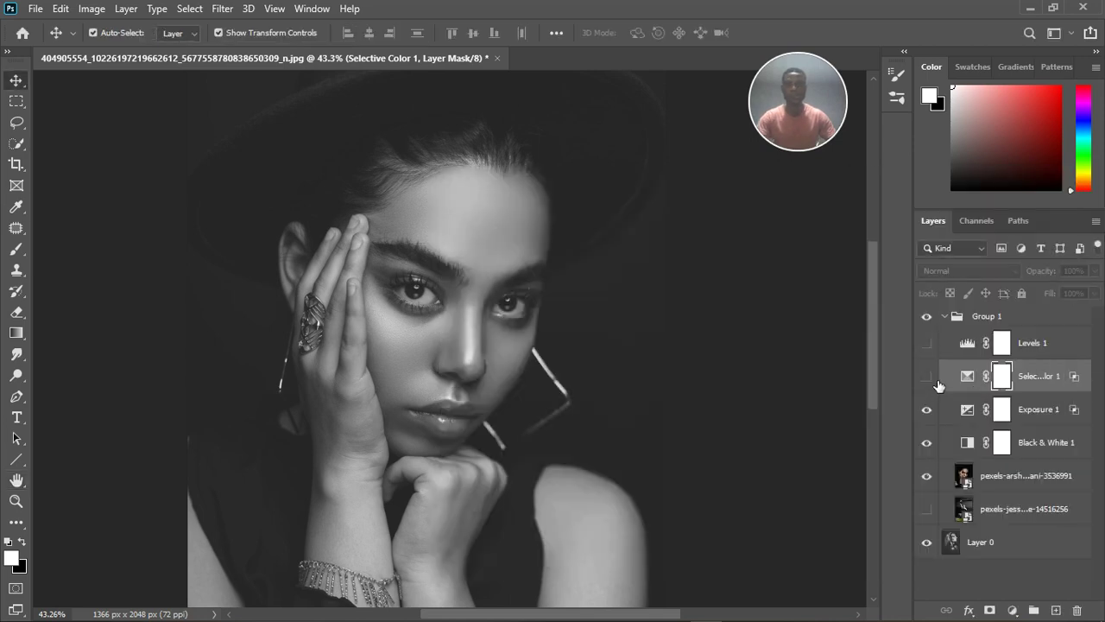
click(928, 377)
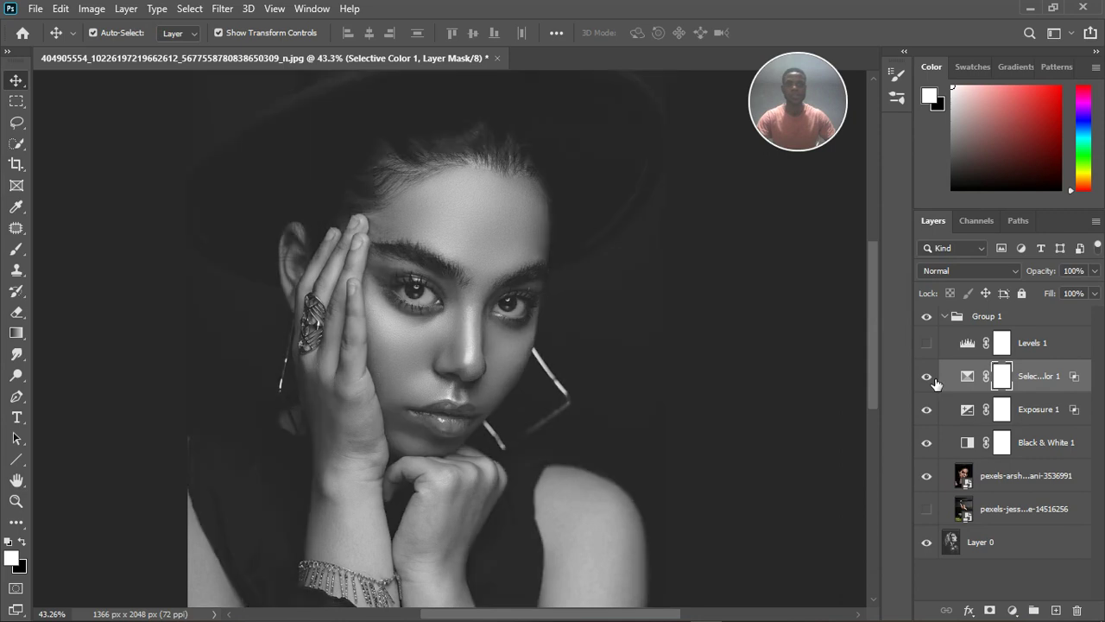
Show the Levels layer again, split its Blend If Underlying Layer shadow value to 133 / 186 and apply it
scroll(419, 338, down, 2)
scroll(497, 378, down, 1)
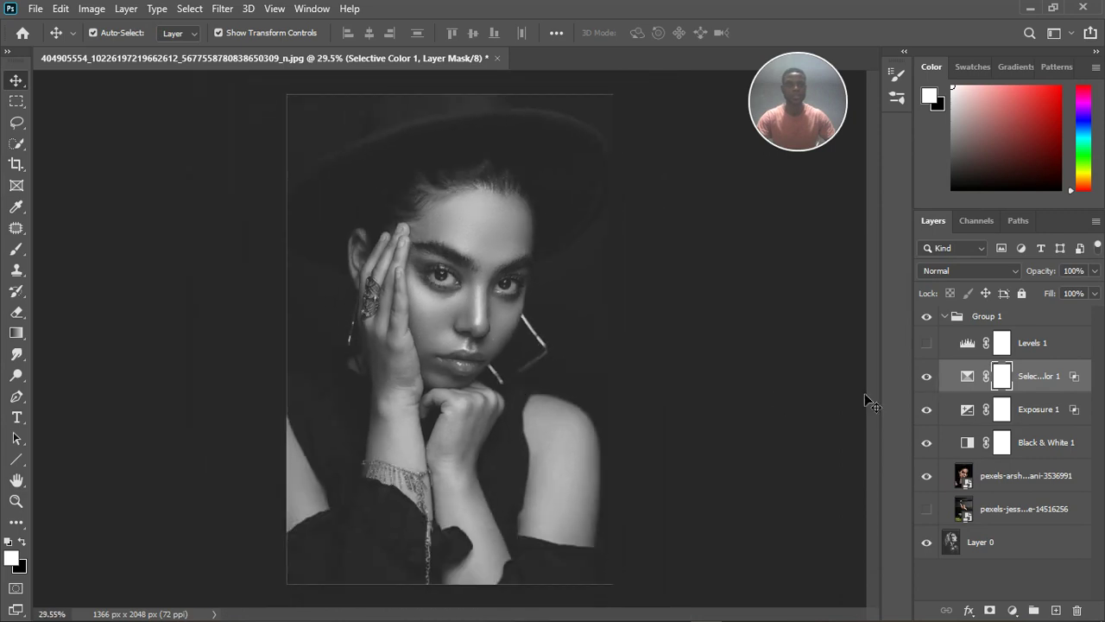
click(926, 343)
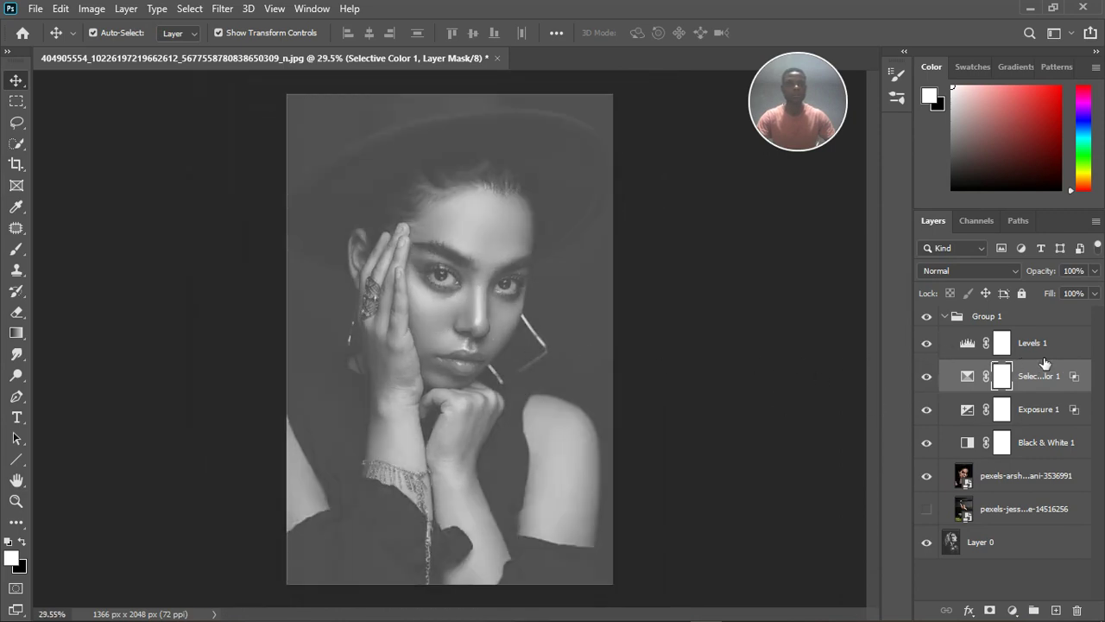
click(1077, 356)
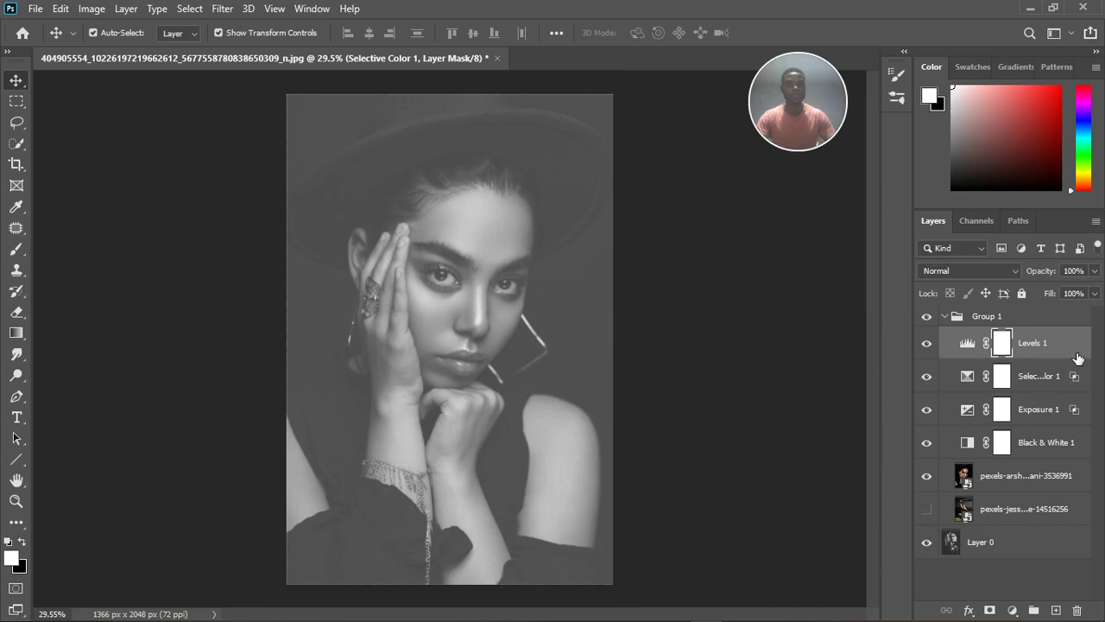
double_click(1077, 356)
drag(864, 186, 940, 169)
drag(810, 483, 941, 482)
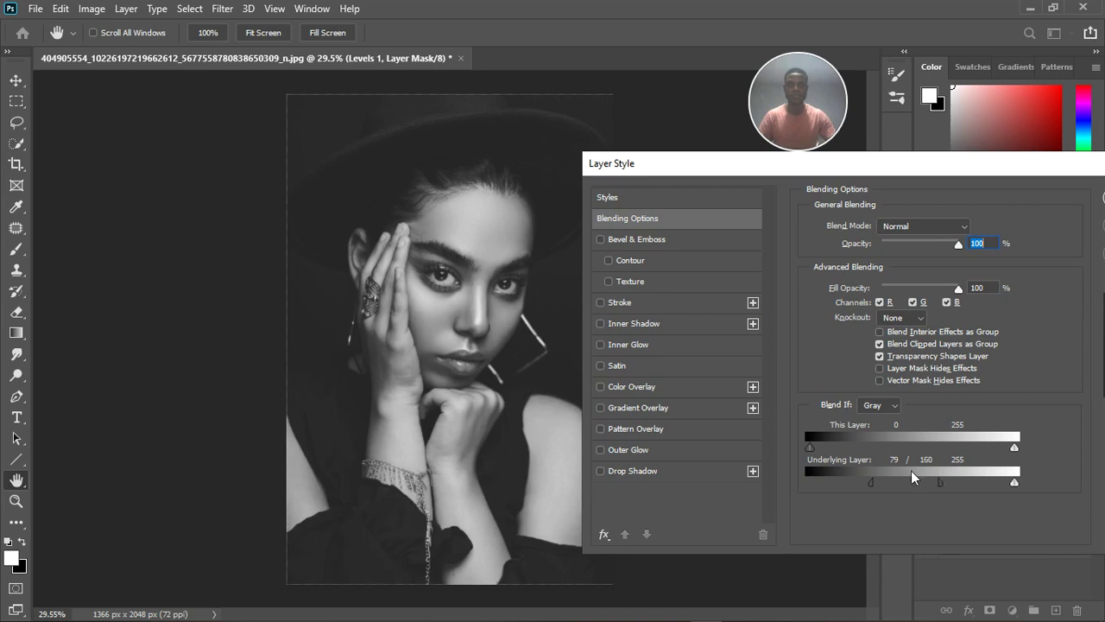
drag(871, 482, 961, 488)
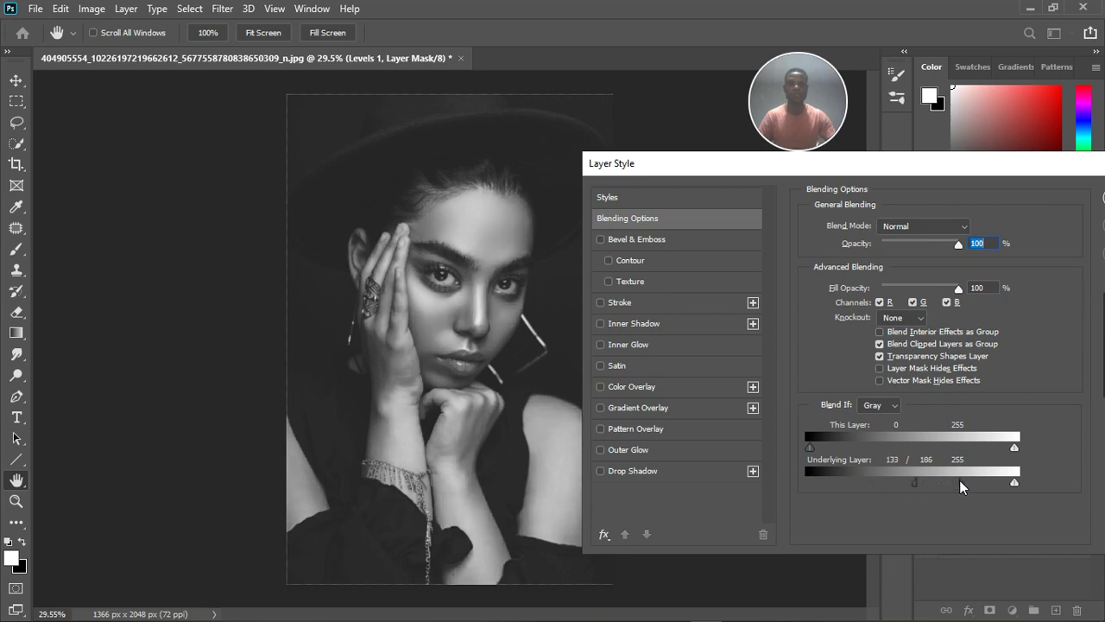
drag(903, 170, 760, 177)
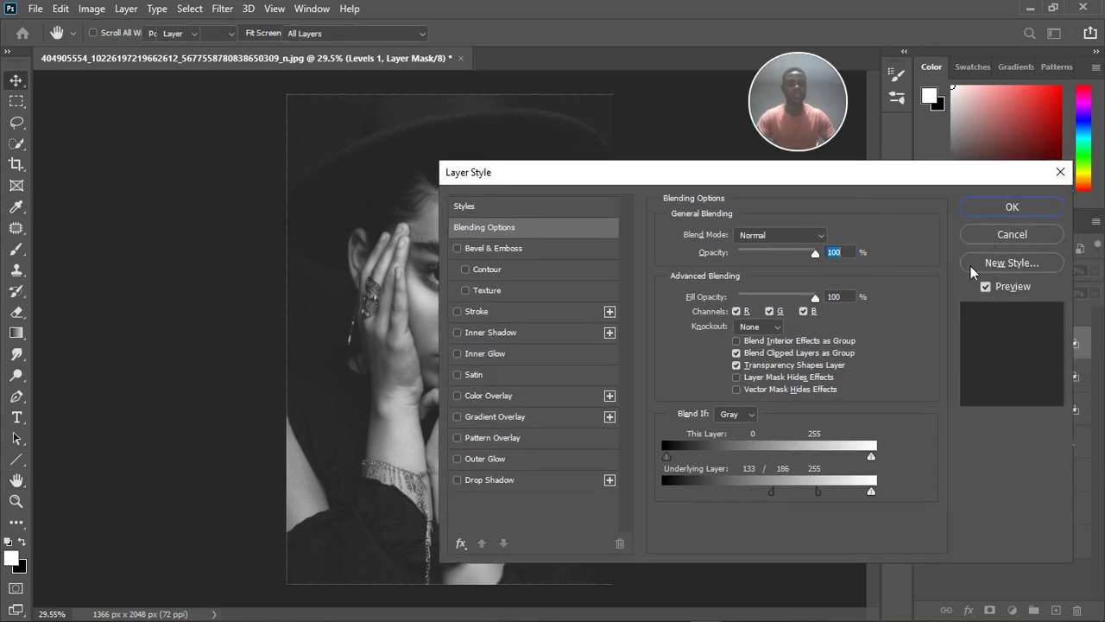
click(1012, 208)
Toggle Group 1 to compare the Levels-adjusted portrait with the reference up close
scroll(420, 358, up, 3)
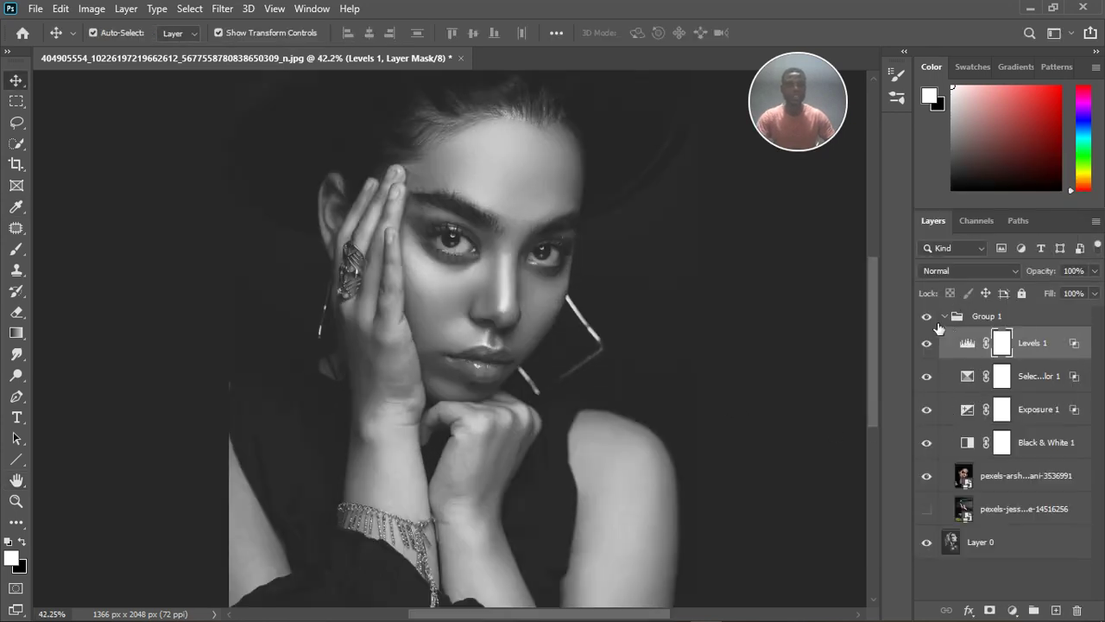
click(928, 317)
click(928, 317)
click(928, 317)
scroll(552, 329, down, 3)
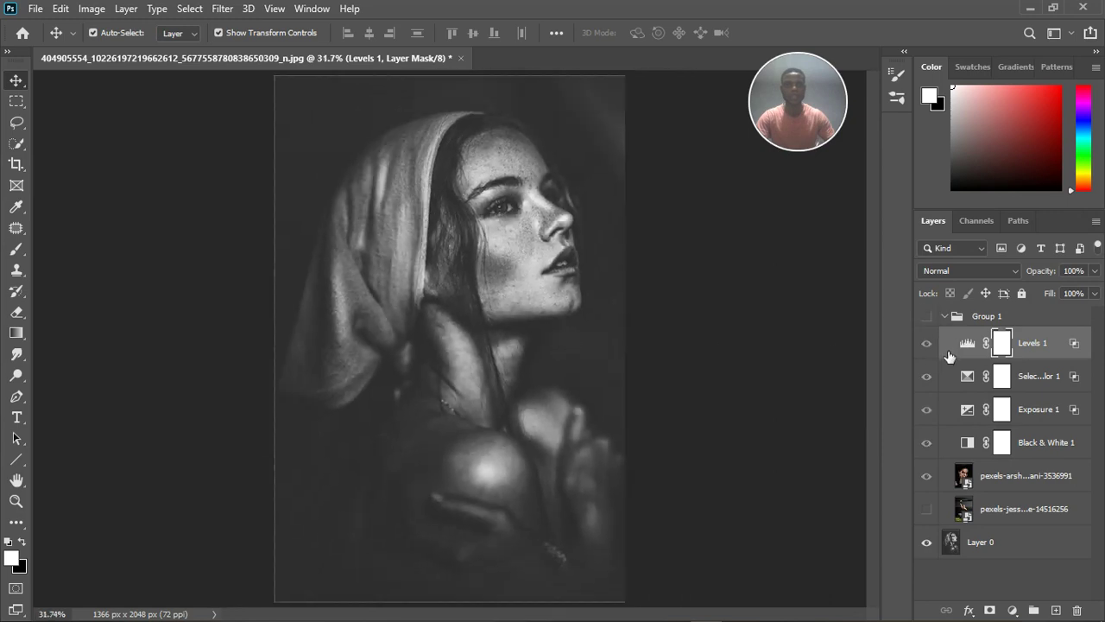
Switch Group 1 off and on to compare the edited portrait's shadows with the reference photo
click(928, 316)
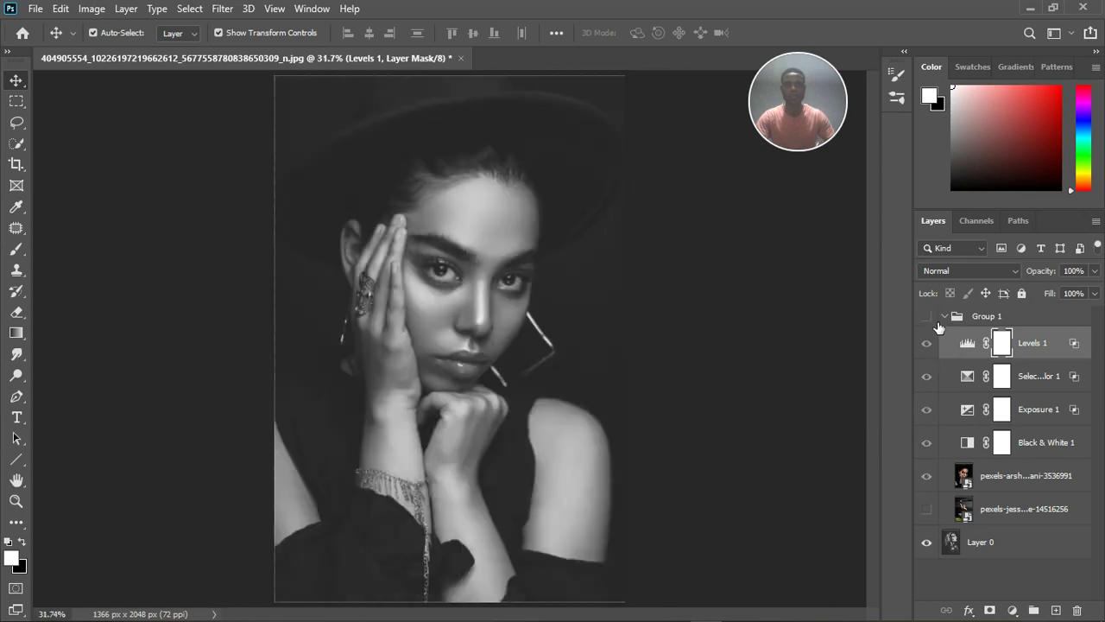
click(928, 317)
click(928, 316)
Set the Selective Color adjustment's Black value for Blacks to -16% and compare Group 1 with the reference portrait
click(1048, 420)
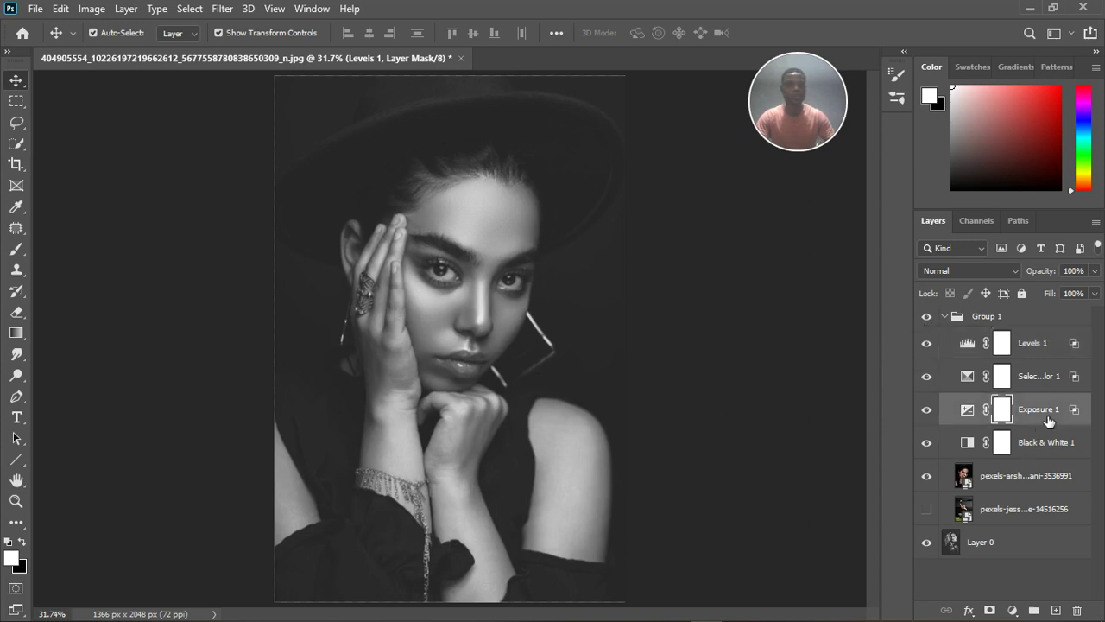
double_click(968, 378)
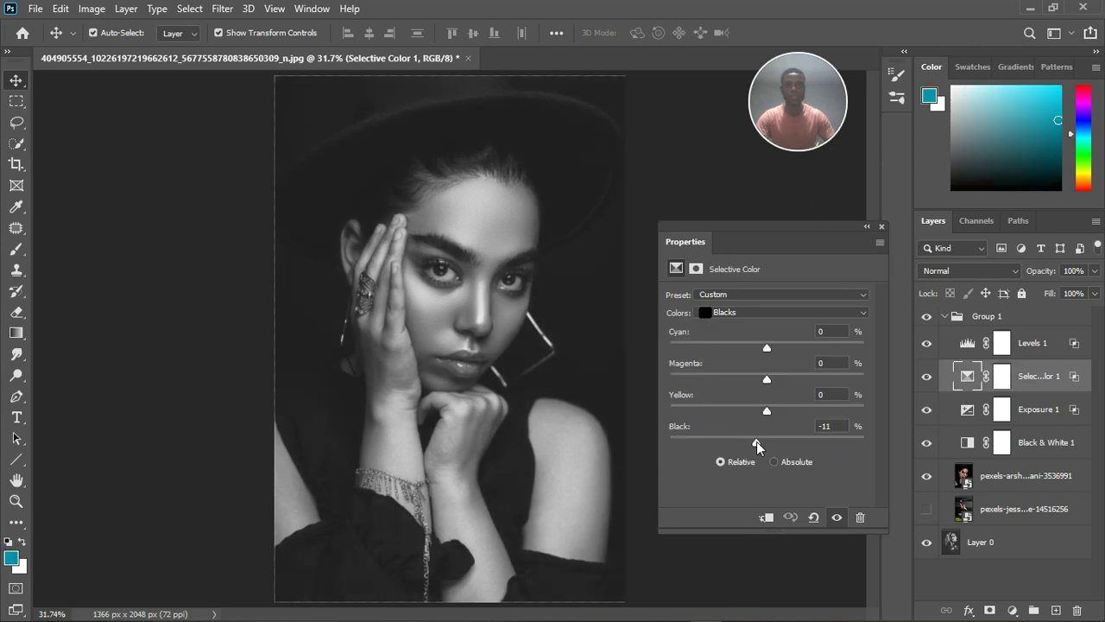
drag(757, 444, 752, 445)
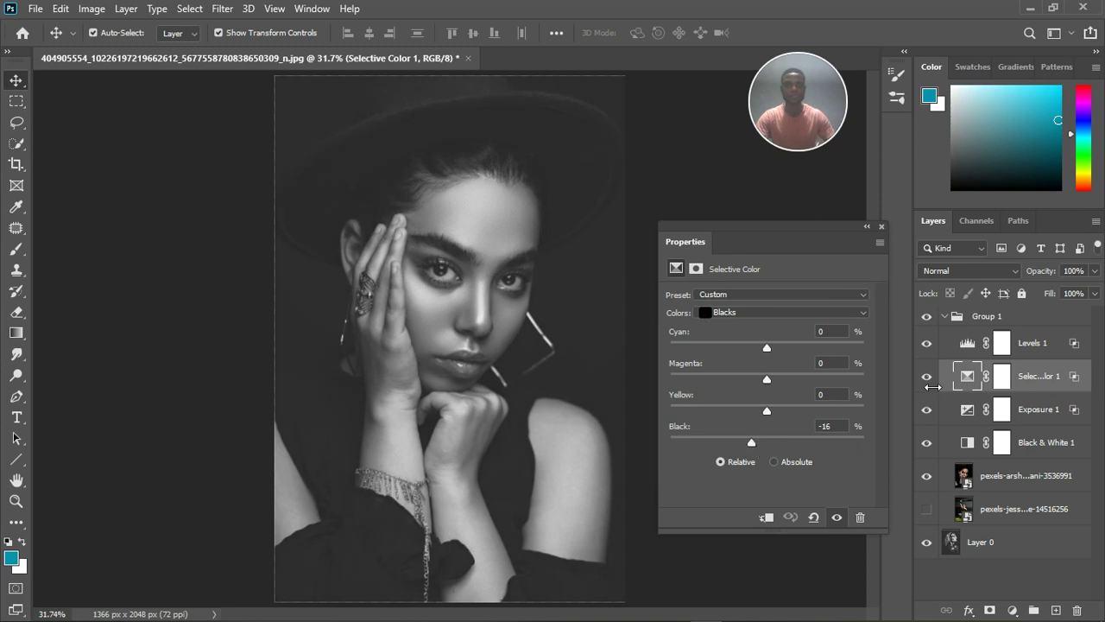
click(936, 322)
click(936, 322)
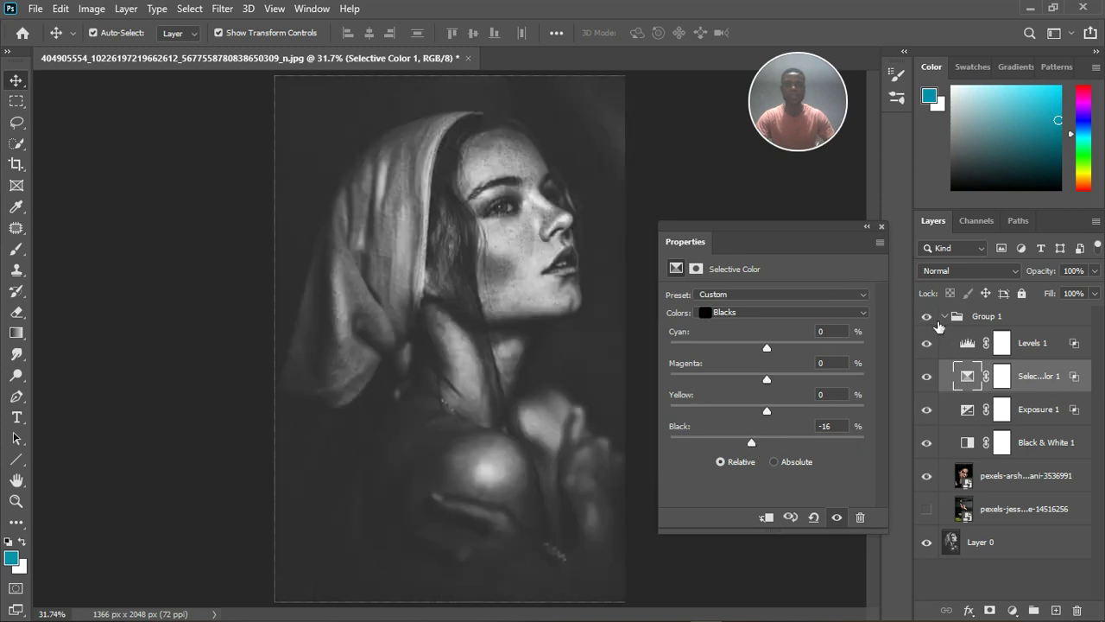
click(951, 321)
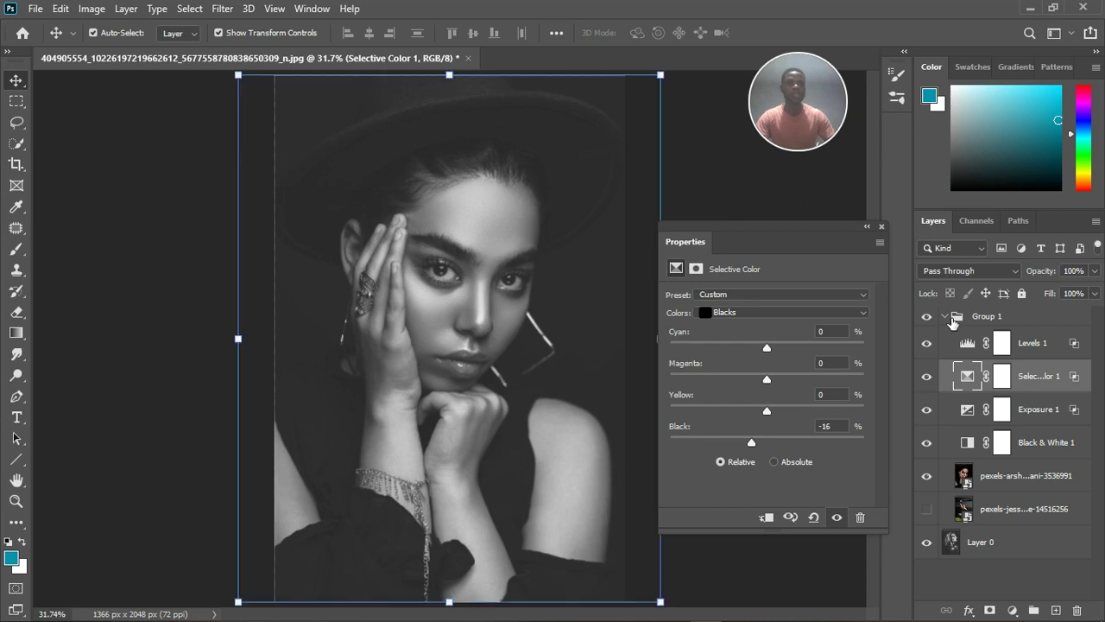
click(945, 318)
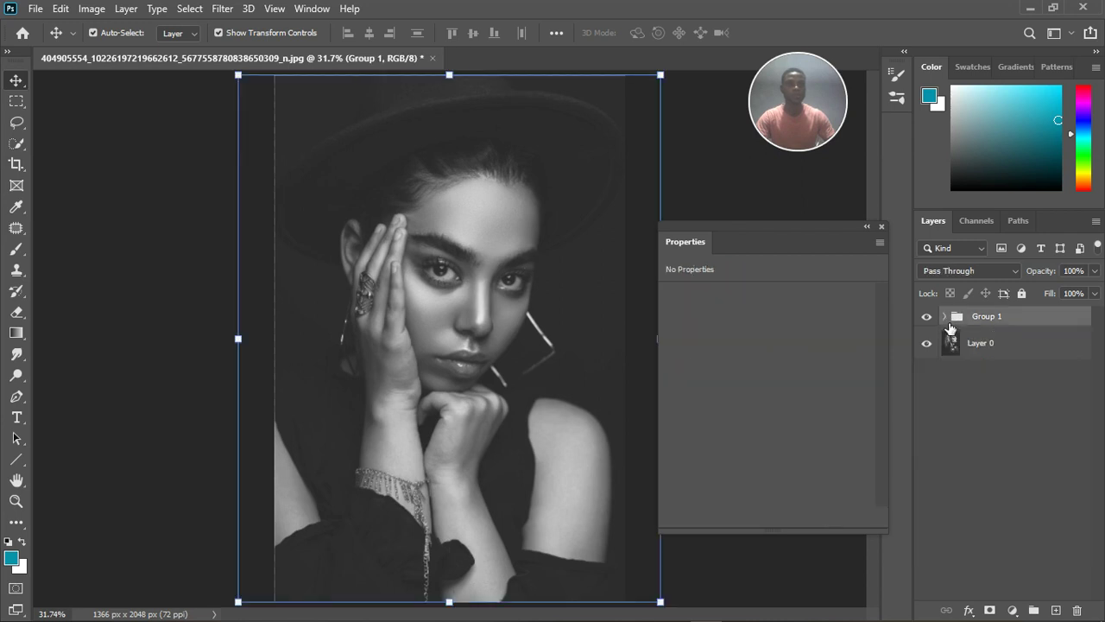
click(946, 318)
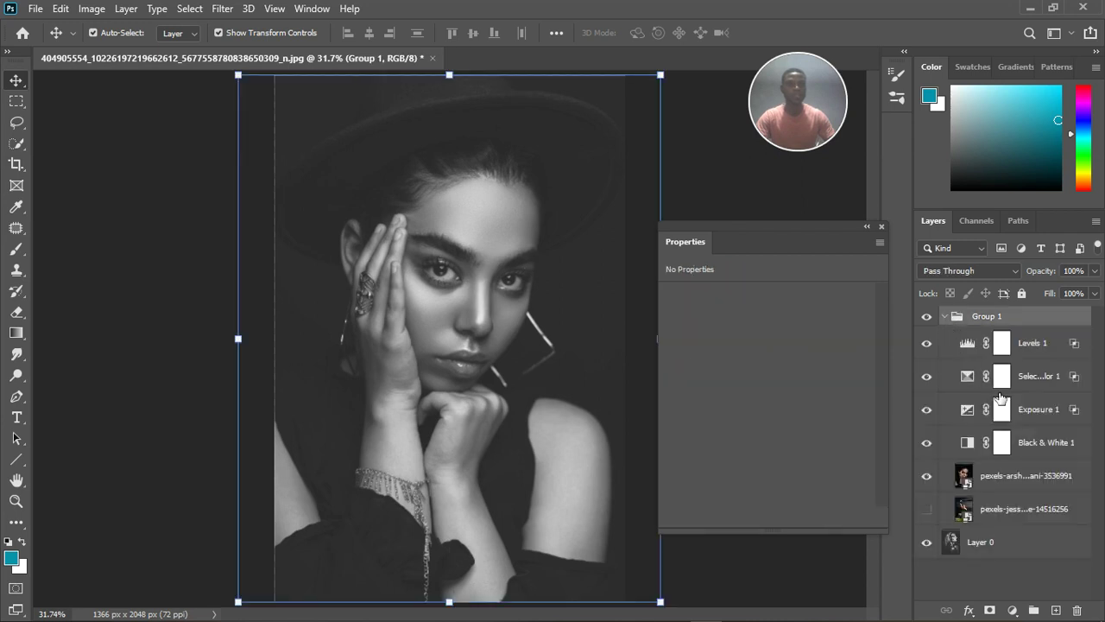
Clip the Black & White, Exposure, Selective Color and Levels adjustments to the portrait layer beneath them
alt+click(1037, 457)
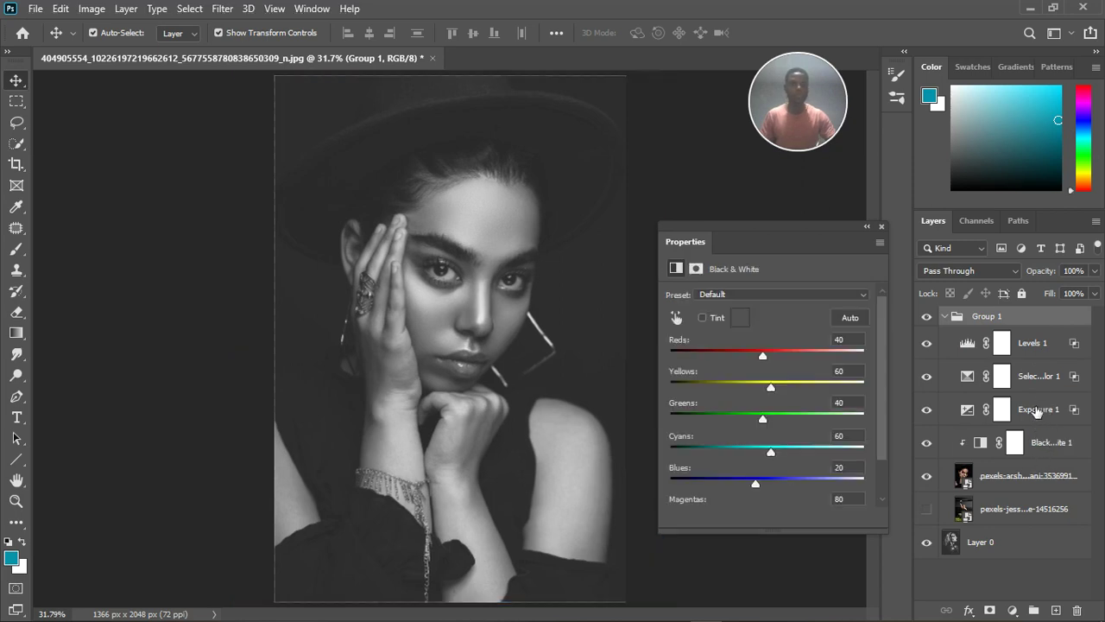
click(1038, 411)
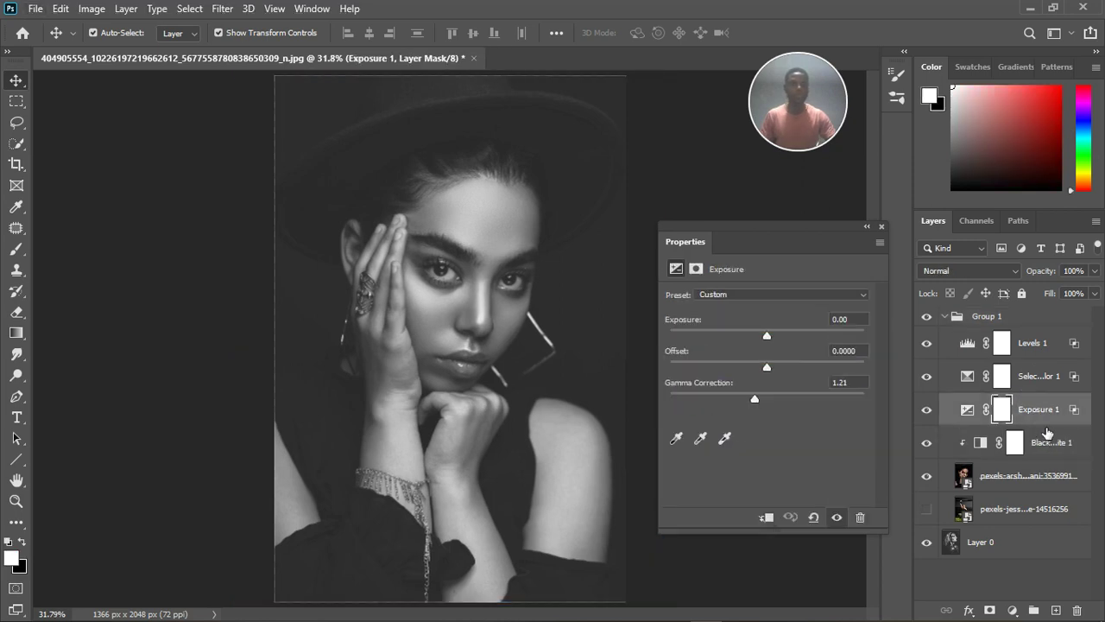
alt+click(985, 426)
click(1042, 380)
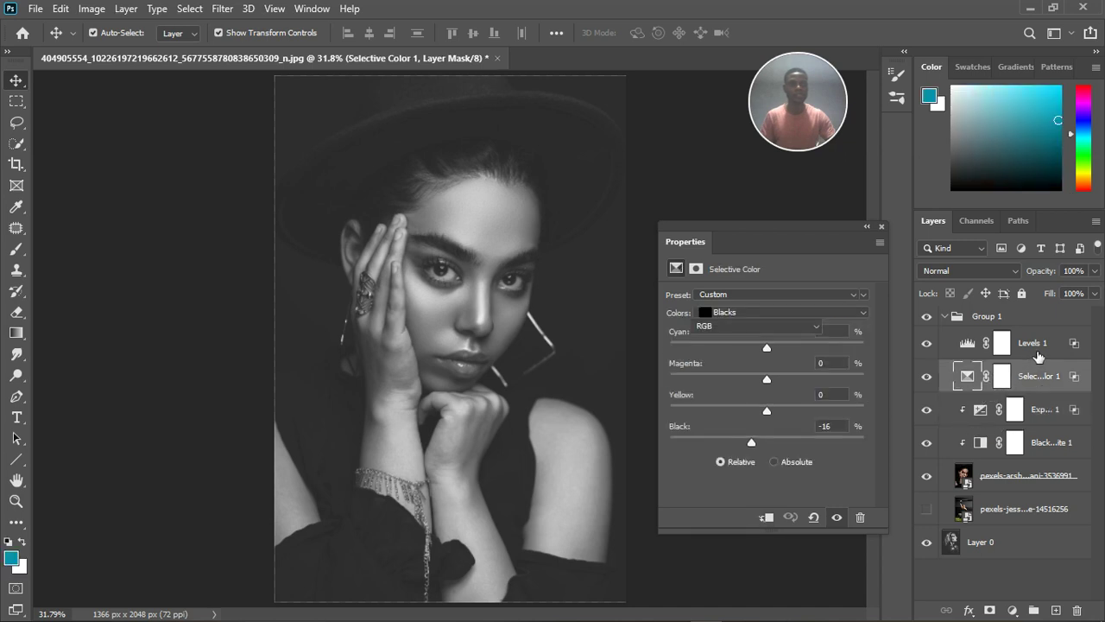
click(1038, 357)
alt+click(993, 361)
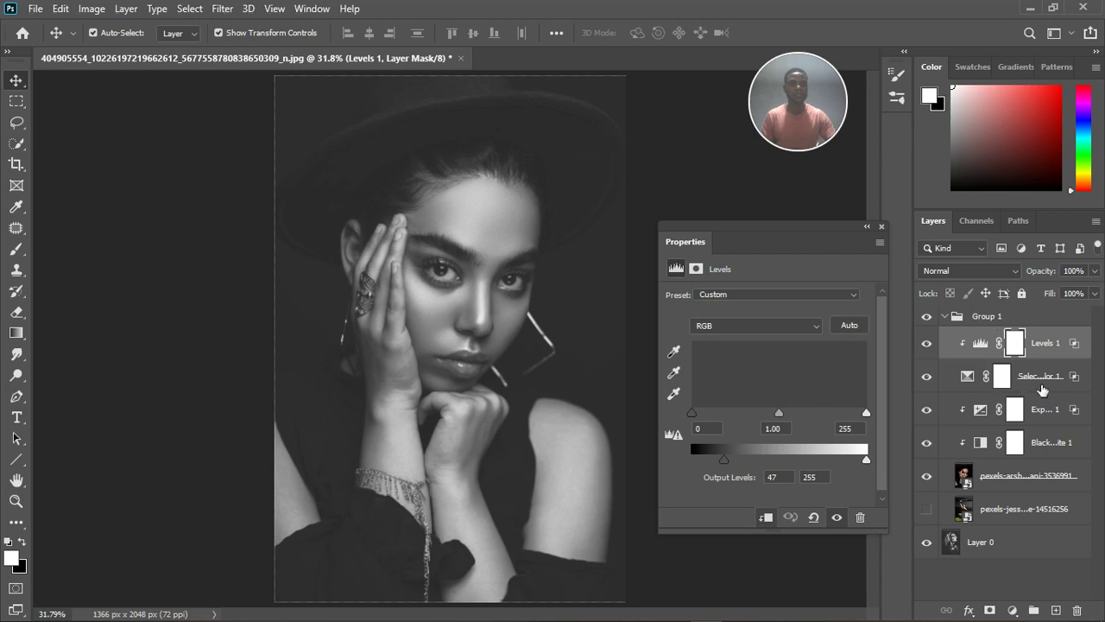
click(1041, 381)
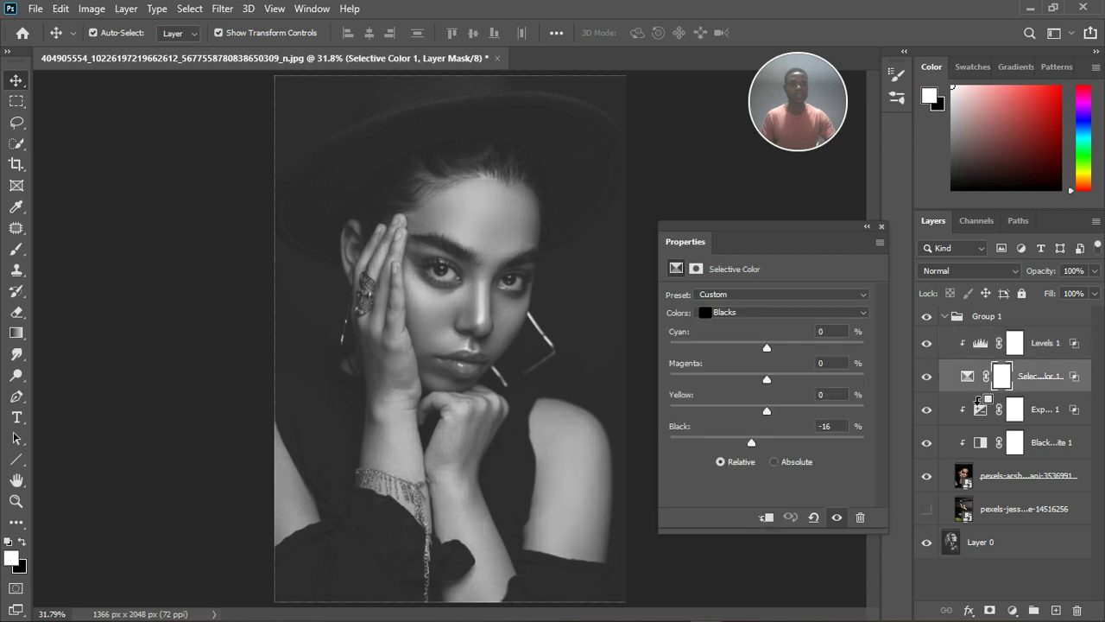
alt+click(978, 395)
click(1043, 345)
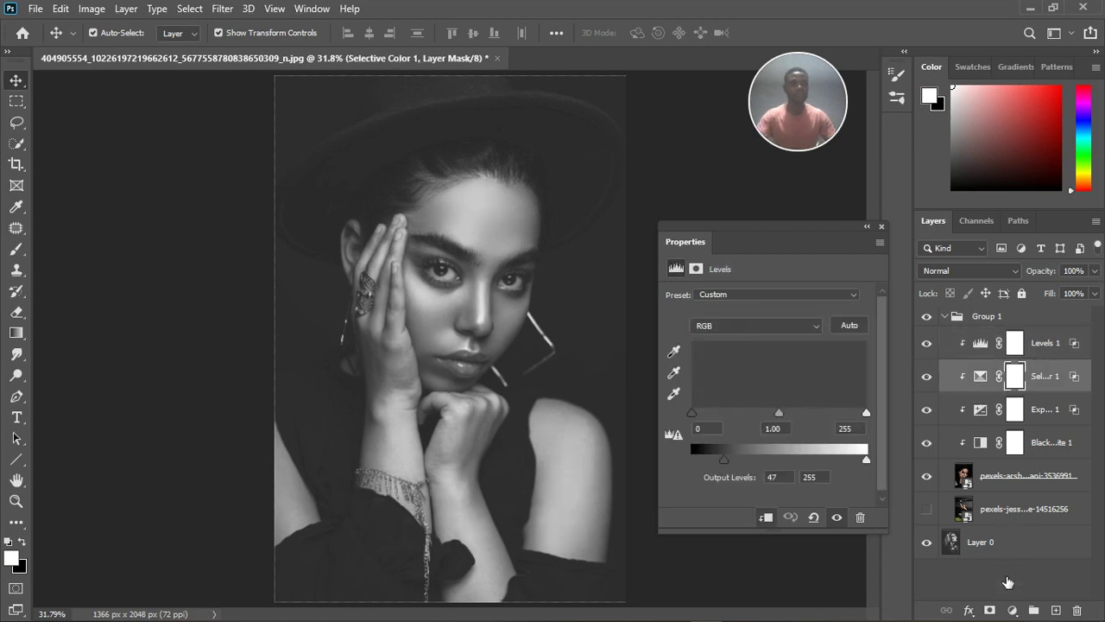
Add a Gradient Map adjustment above Levels, and hide it together with Group 1 to reveal the reference portrait
click(1013, 611)
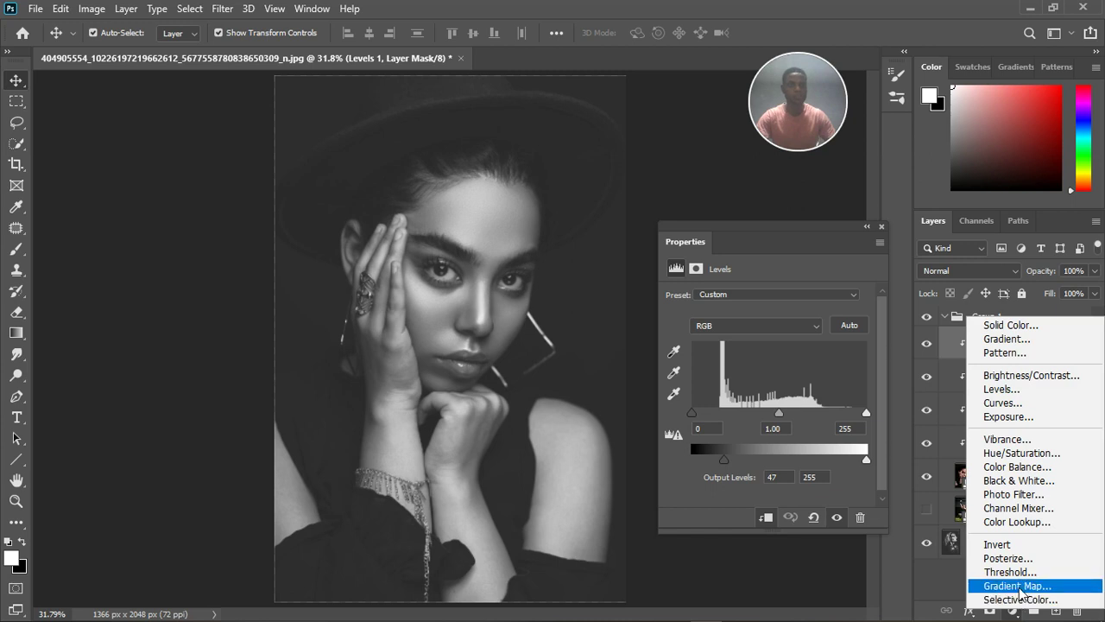
click(890, 585)
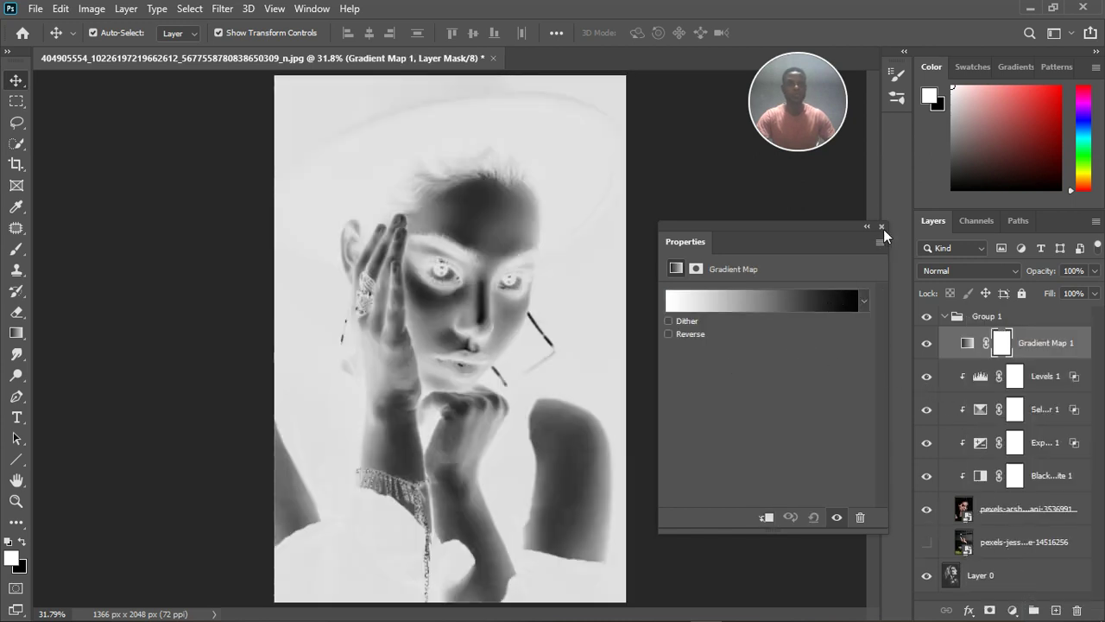
click(882, 227)
click(926, 342)
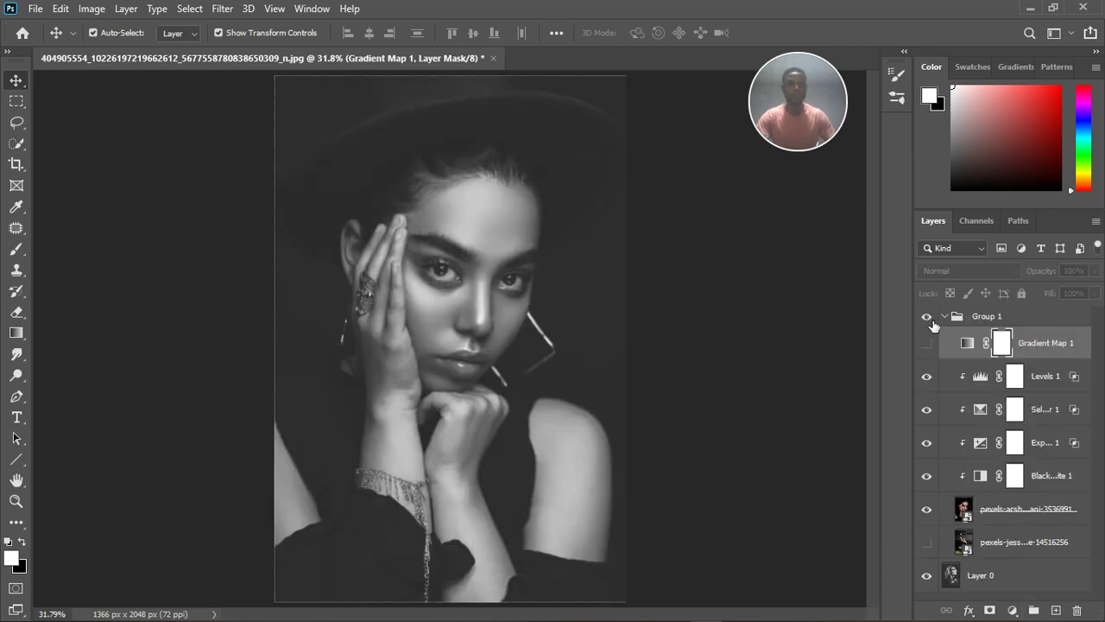
click(927, 316)
Set the Gradient Map's first colour stop to a dark shadow tone sampled from the reference portrait
click(973, 346)
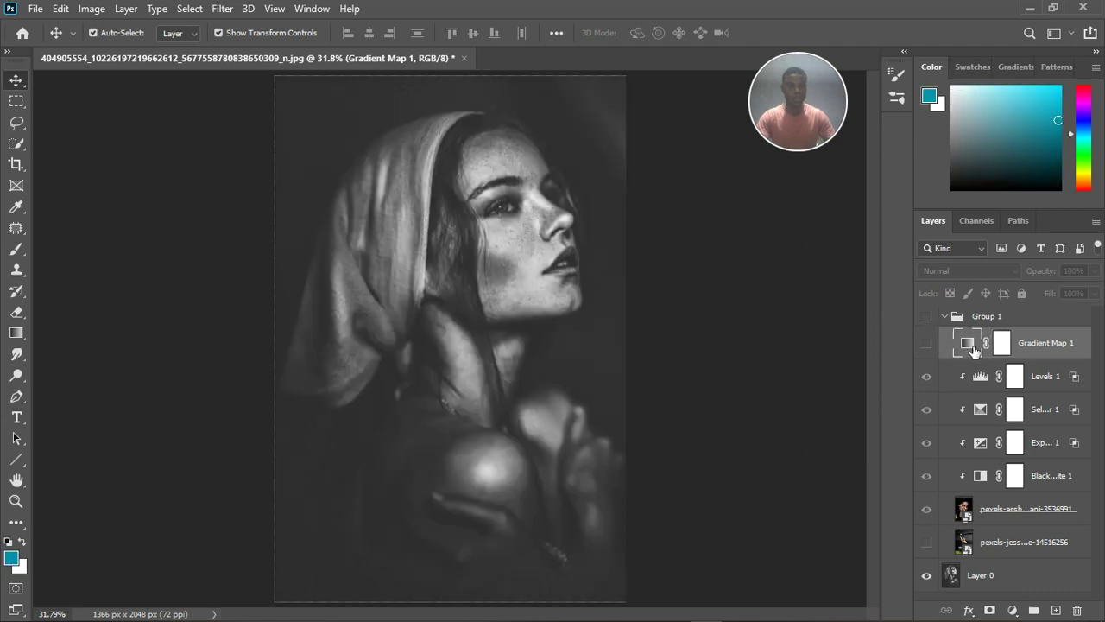
click(973, 346)
click(739, 300)
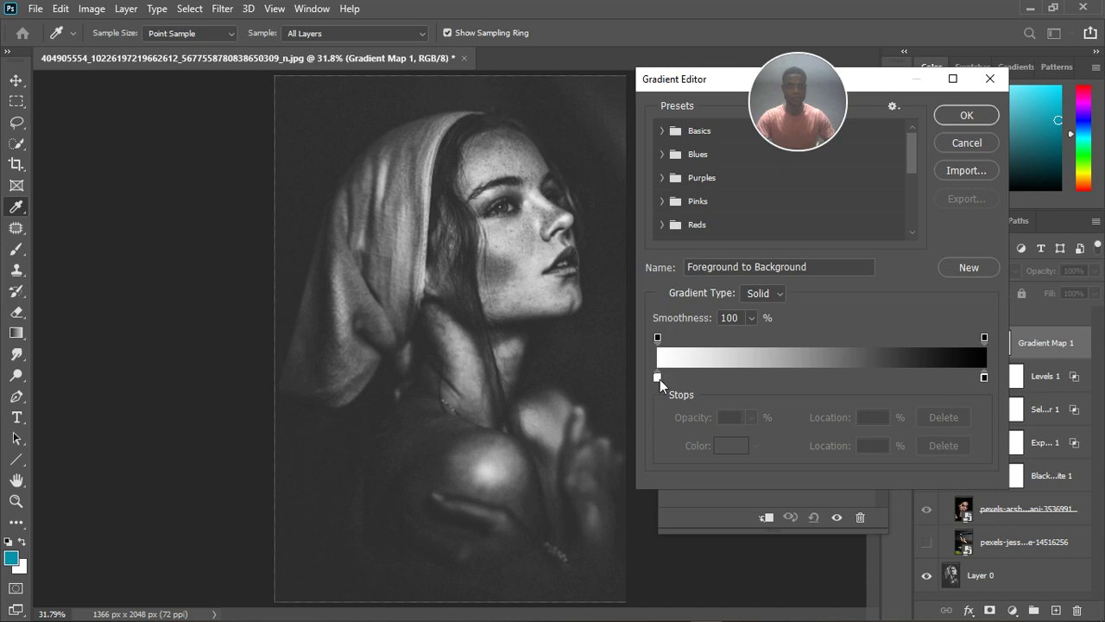
double_click(658, 377)
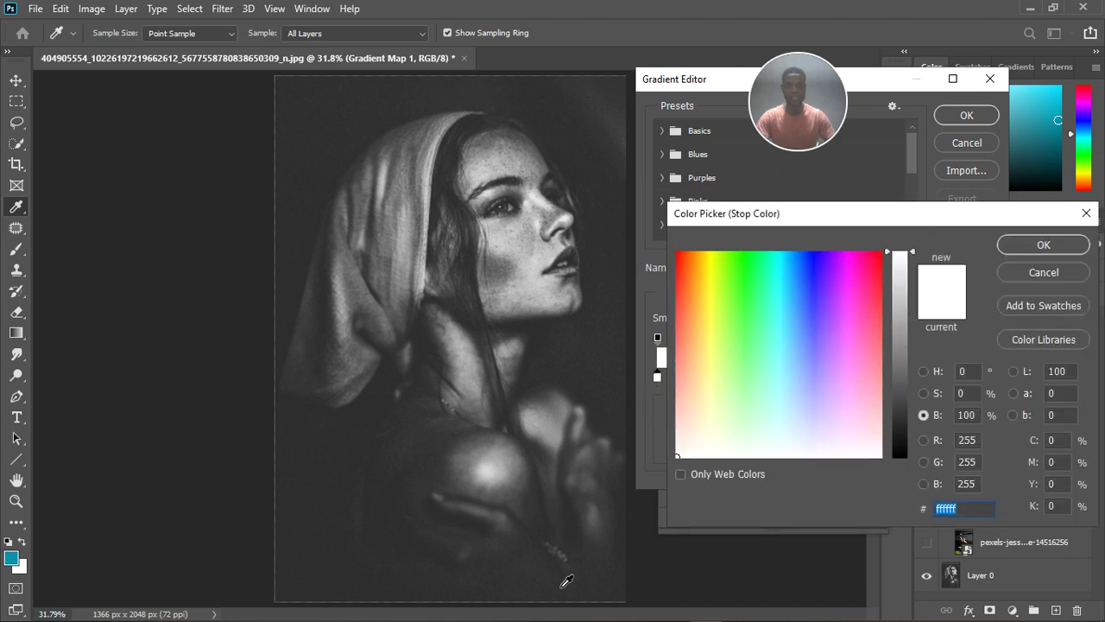
click(569, 589)
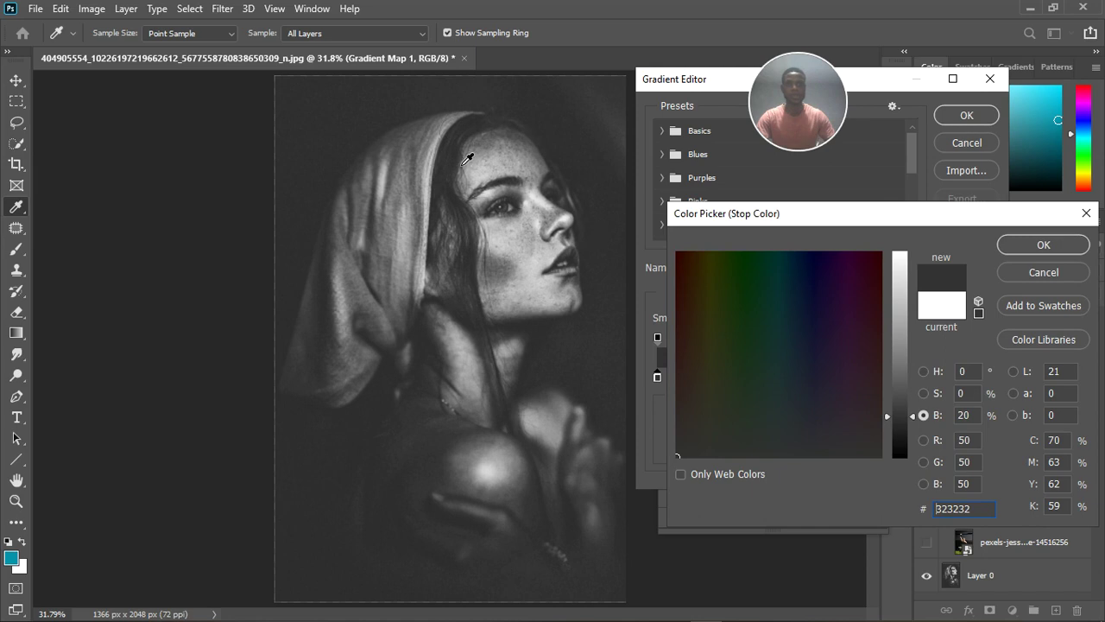
click(461, 168)
click(1037, 246)
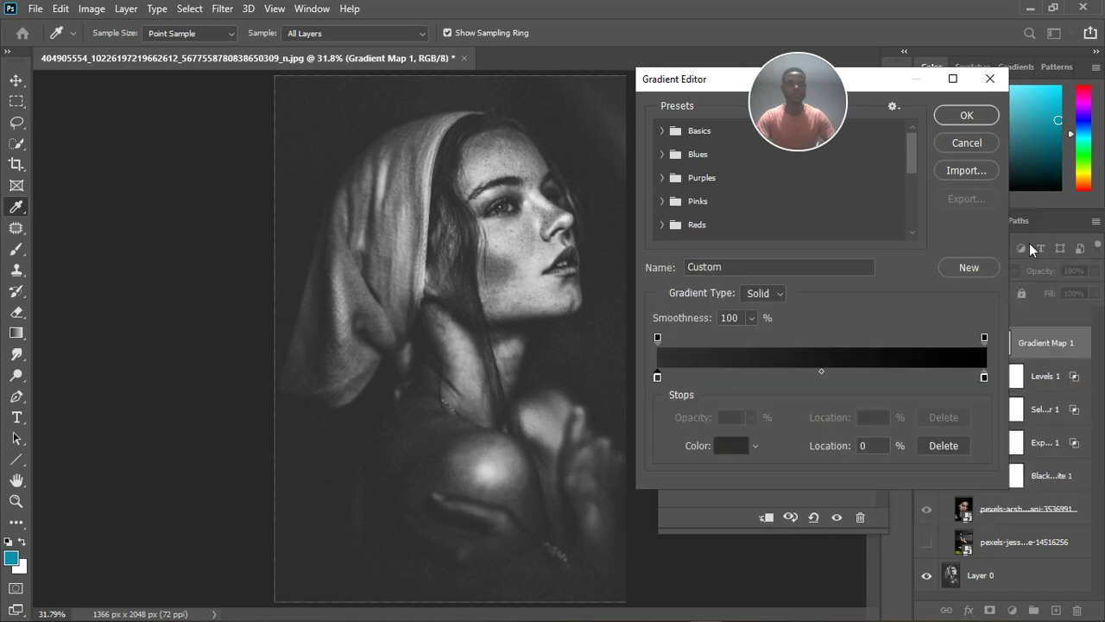
Set the Gradient Map's end stop to #c2c2c2, sampling the reference's bright skin and lightening the tone, and apply the gradient
double_click(984, 378)
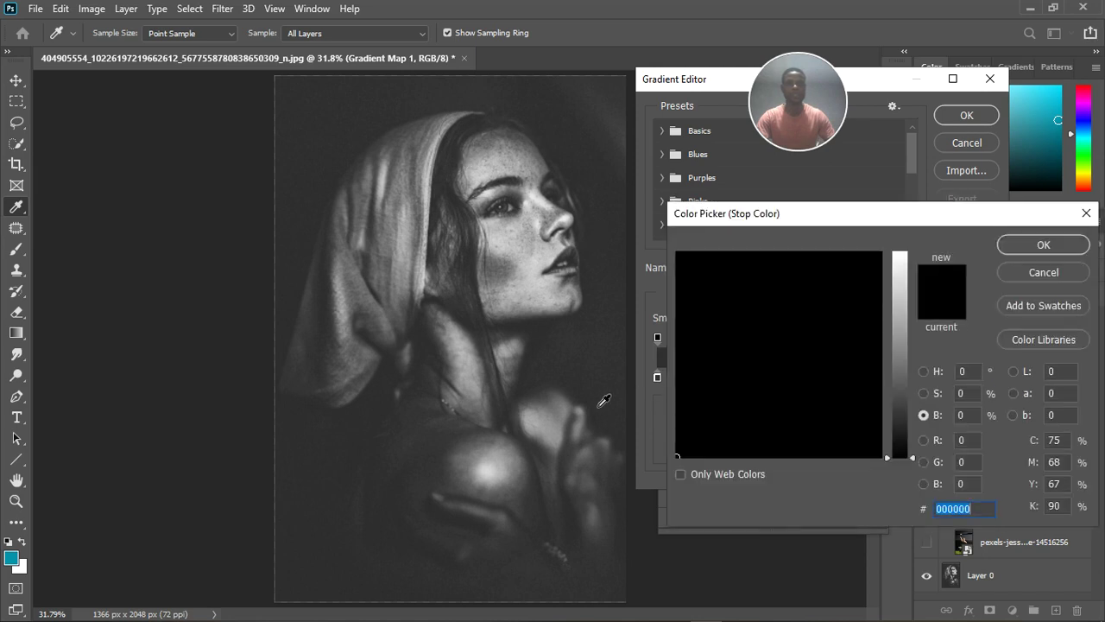
click(494, 479)
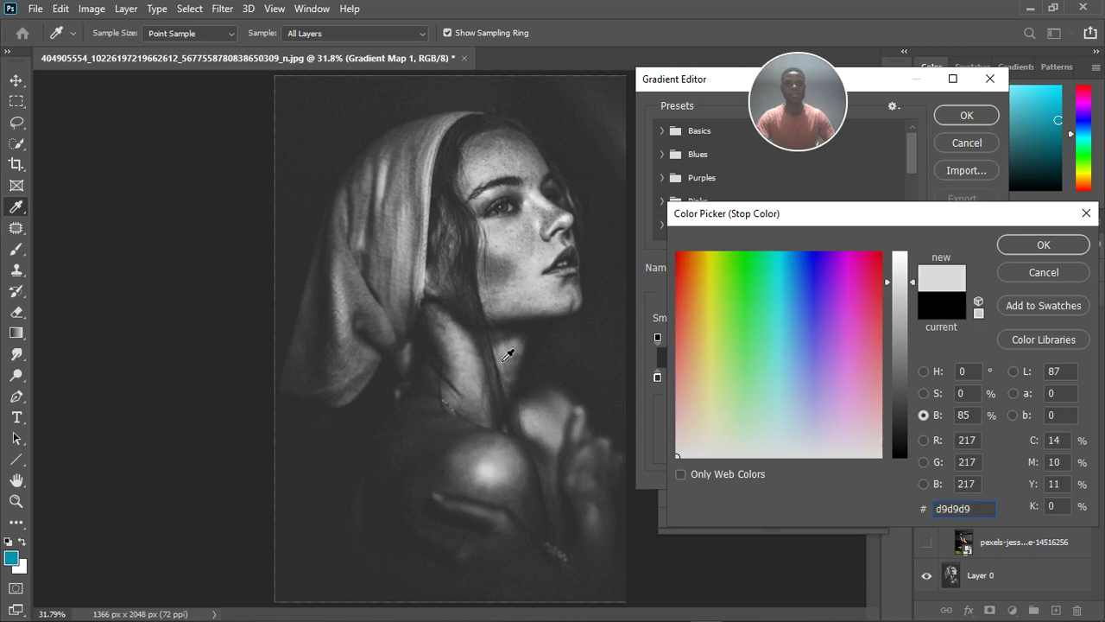
click(544, 274)
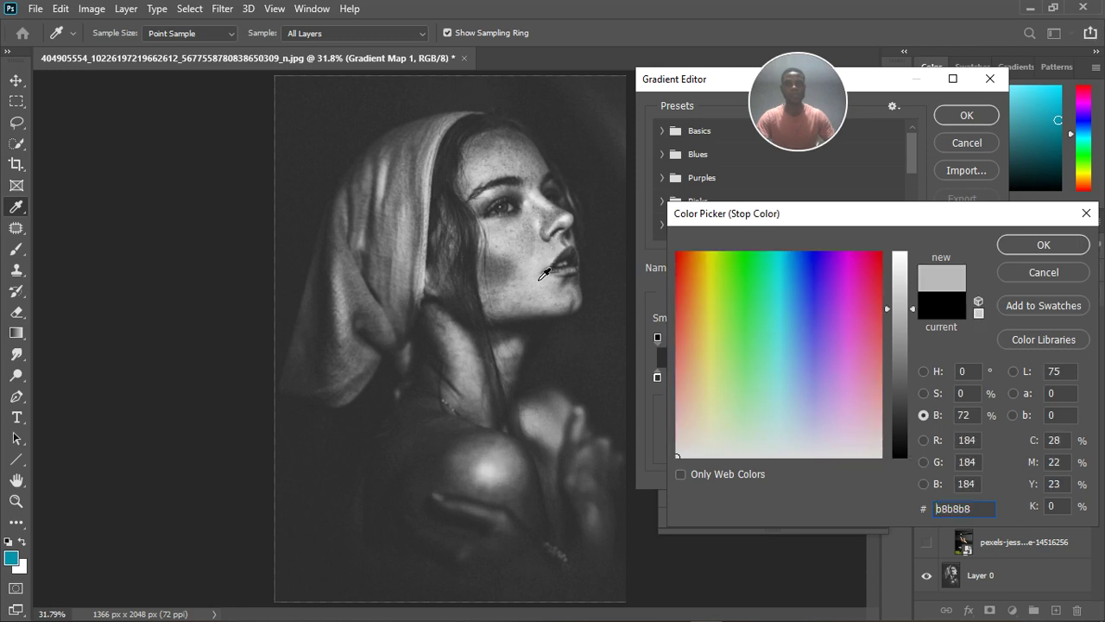
drag(912, 305, 922, 295)
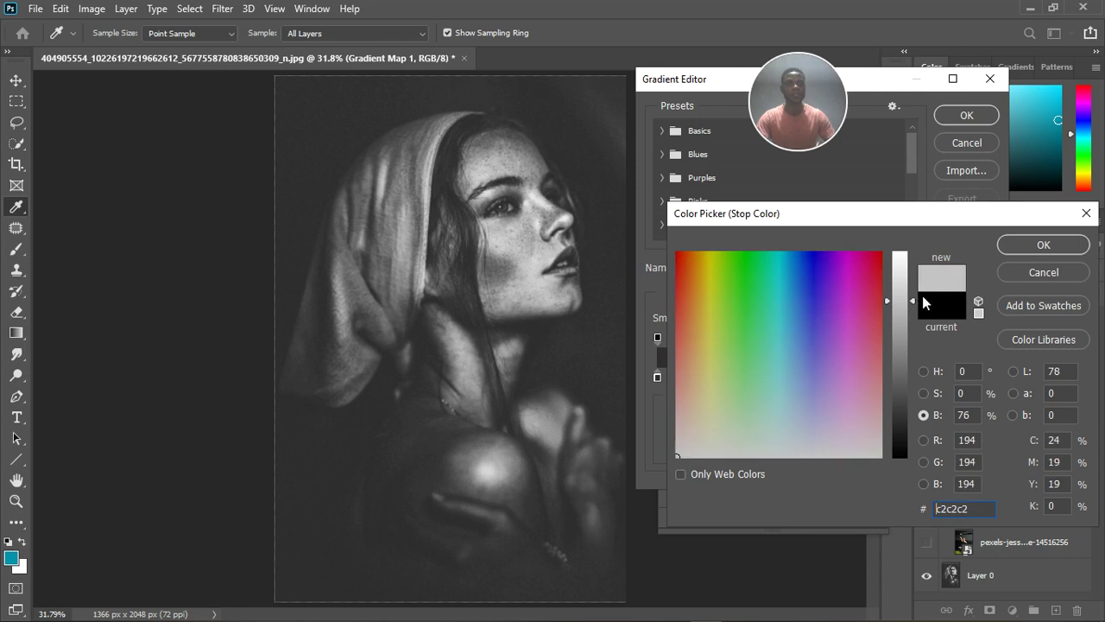
click(1042, 245)
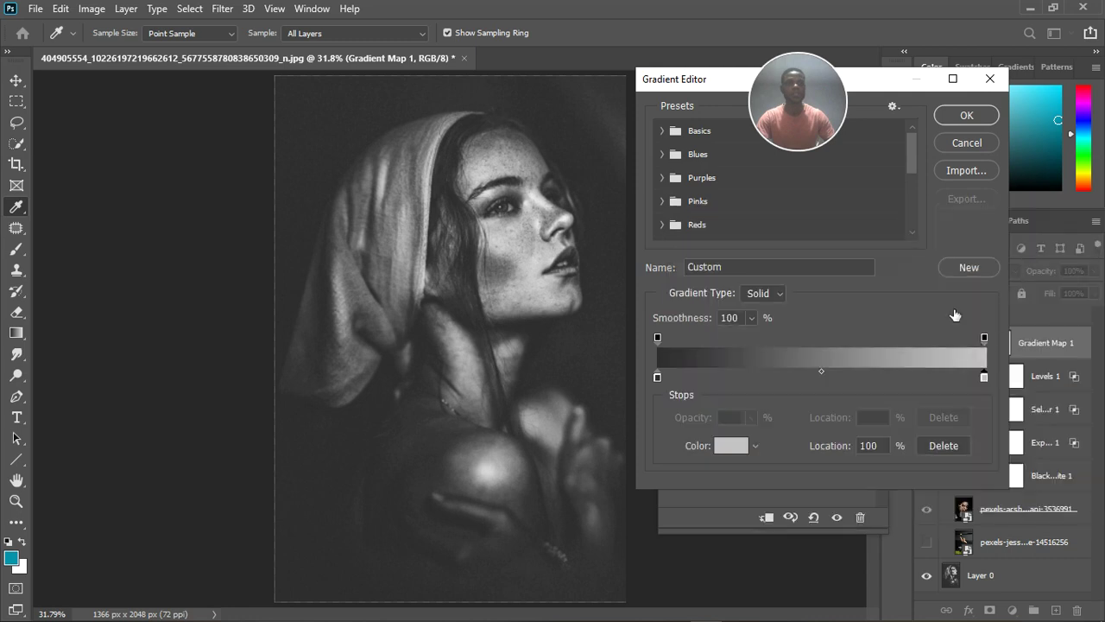
click(967, 116)
Show Group 1 and the Gradient Map, toggling the adjustment to compare the portrait with and without it
click(928, 345)
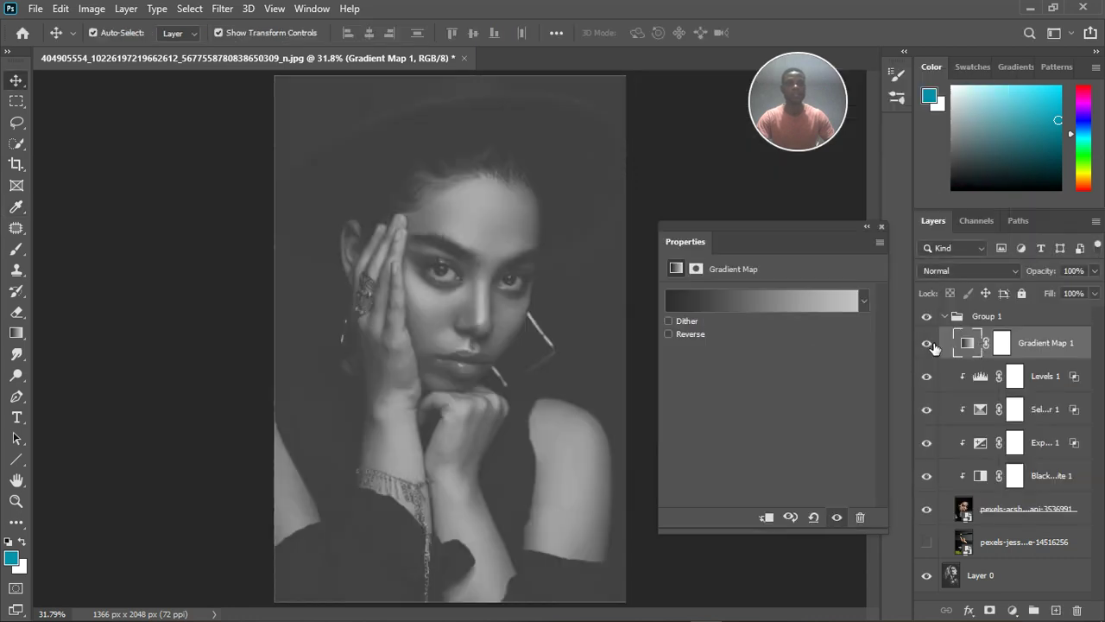
click(937, 349)
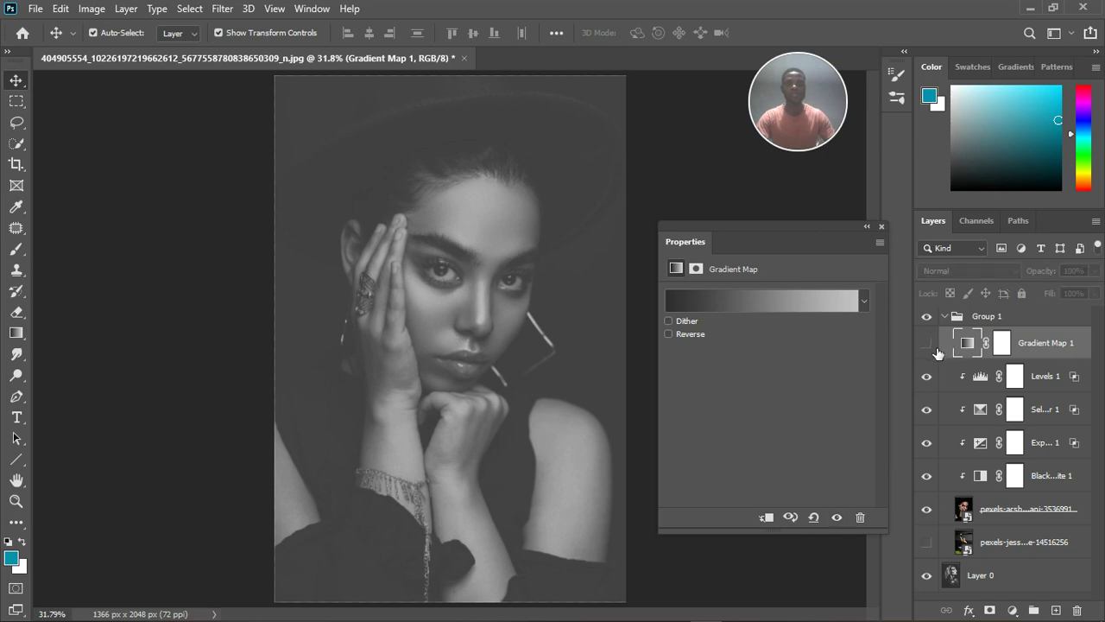
click(936, 353)
click(927, 343)
click(929, 345)
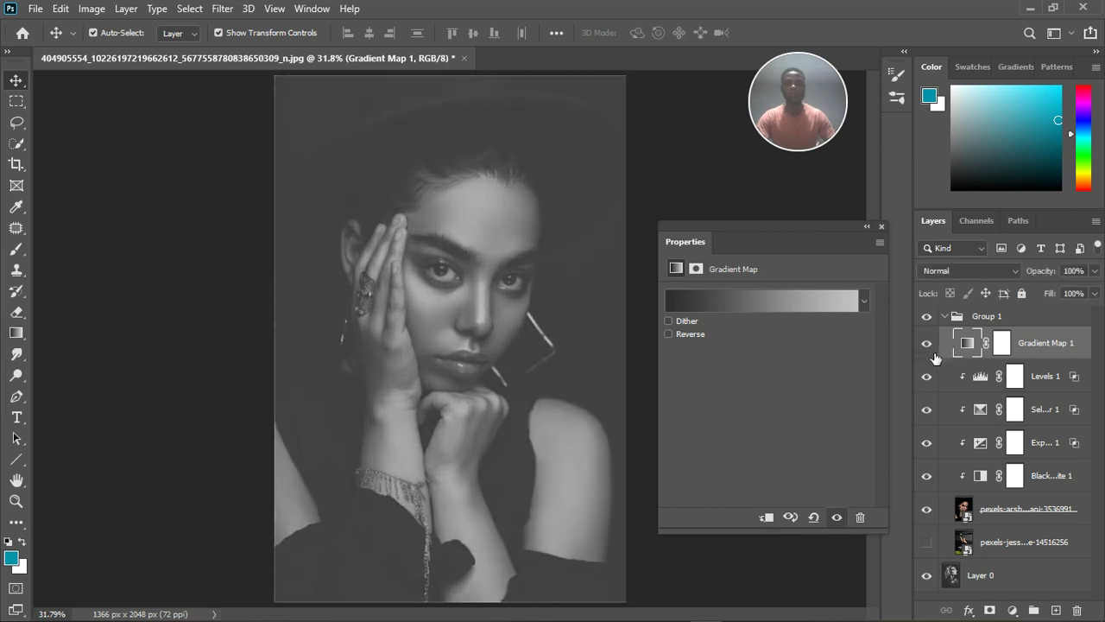
Split the Gradient Map layer's Blend If This Layer highlight value to 70 / 92
double_click(1085, 357)
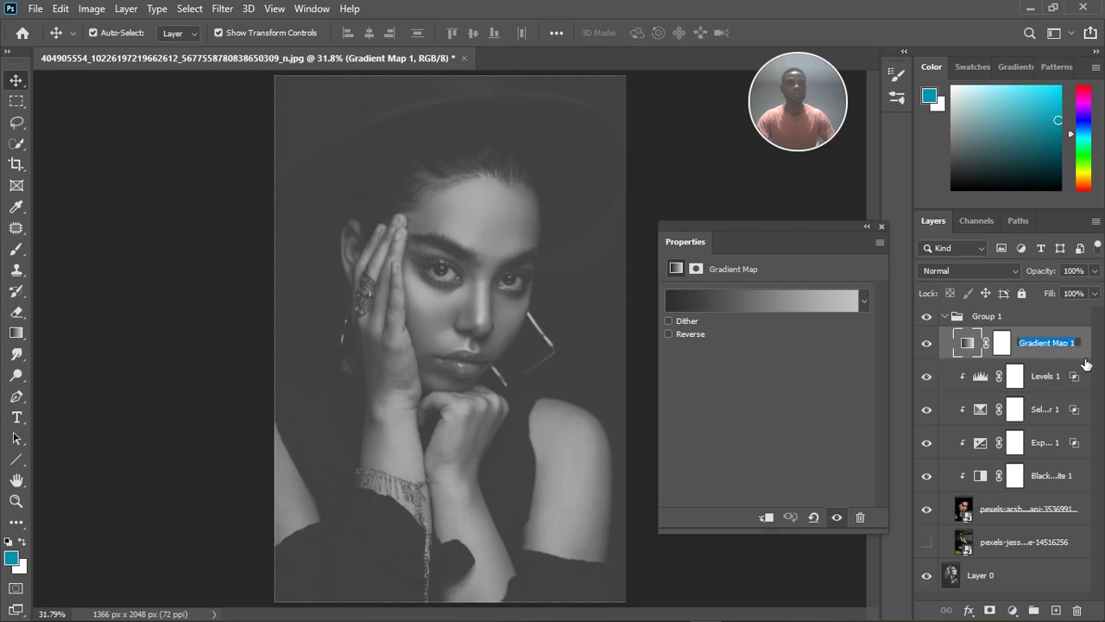
key(Return)
double_click(1086, 364)
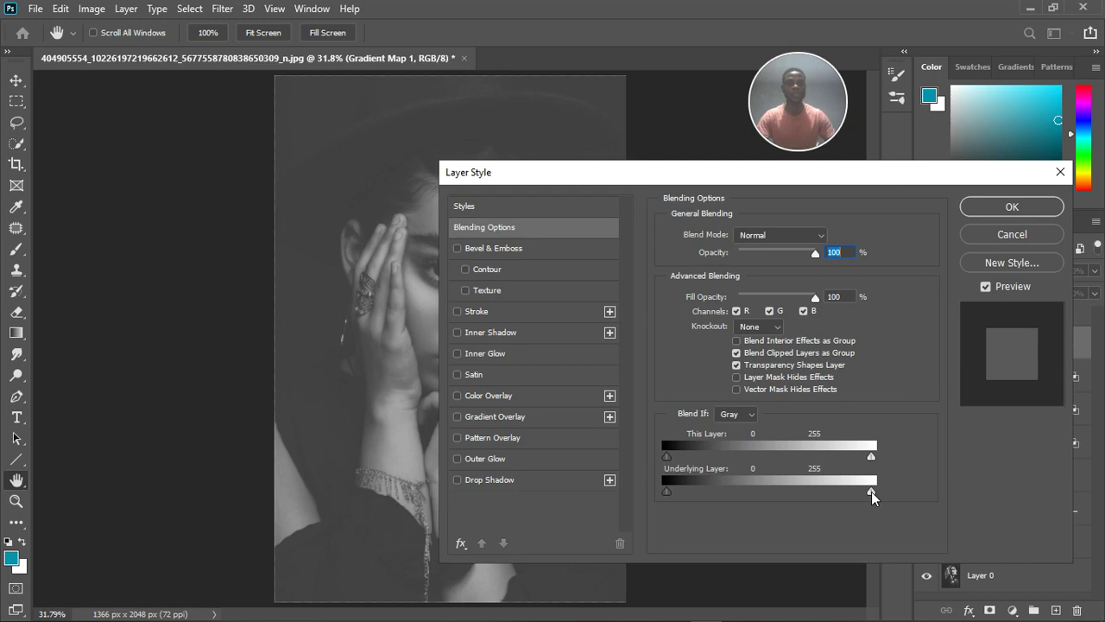
drag(871, 456, 807, 458)
drag(919, 170, 1084, 138)
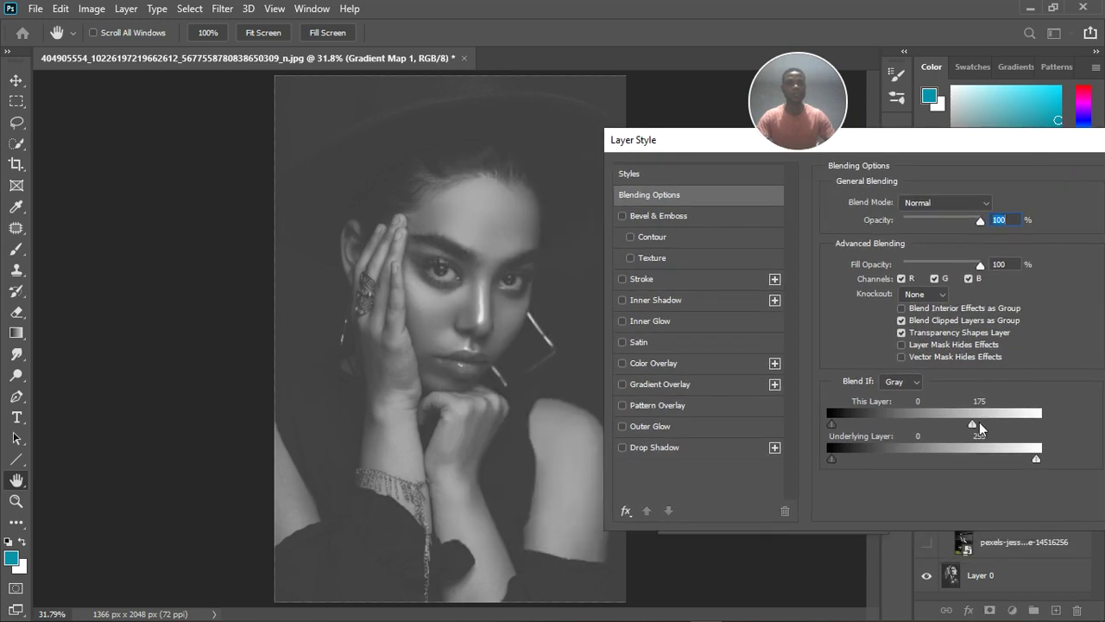
drag(973, 426, 921, 424)
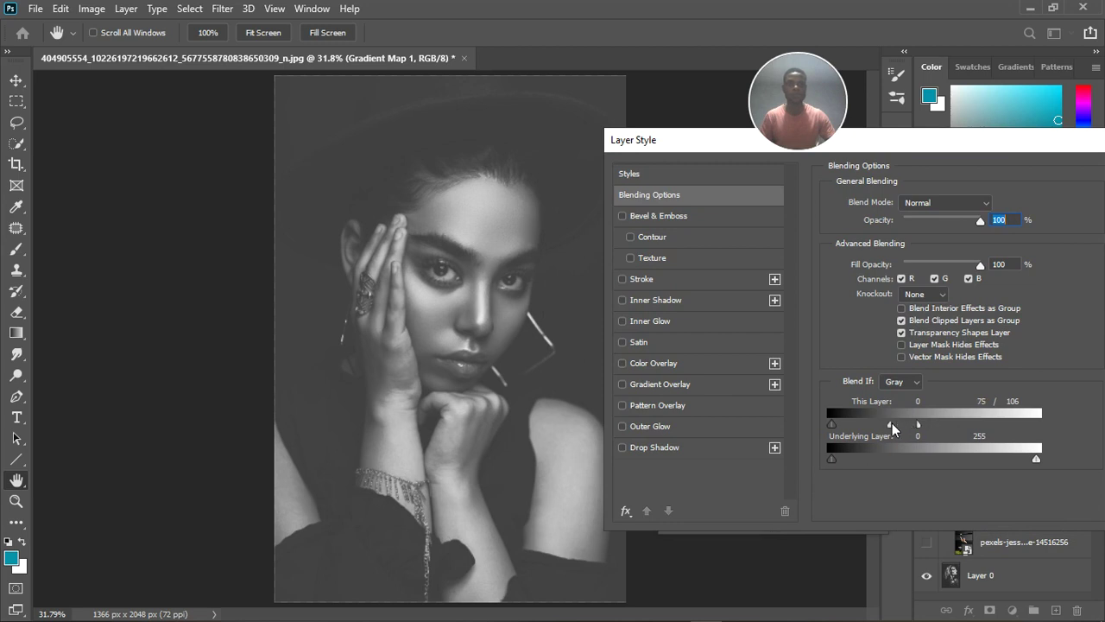
drag(918, 427, 907, 429)
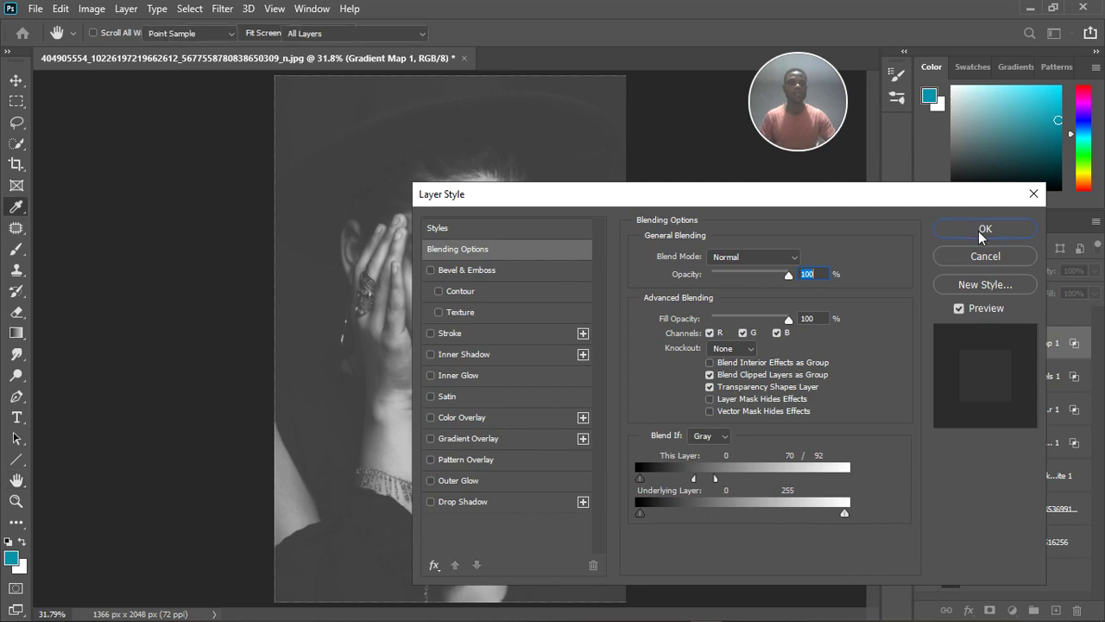
Apply the Gradient Map's blending options and lower the layer's opacity to 50%, toggling Group 1 to compare with the reference
click(979, 228)
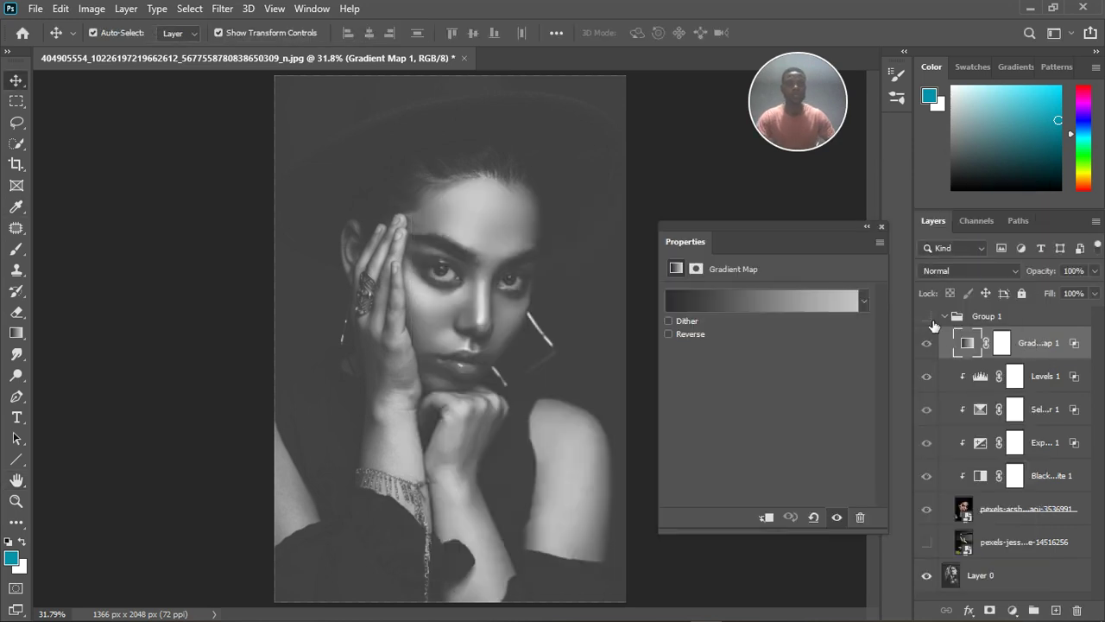
click(928, 317)
click(929, 318)
click(928, 318)
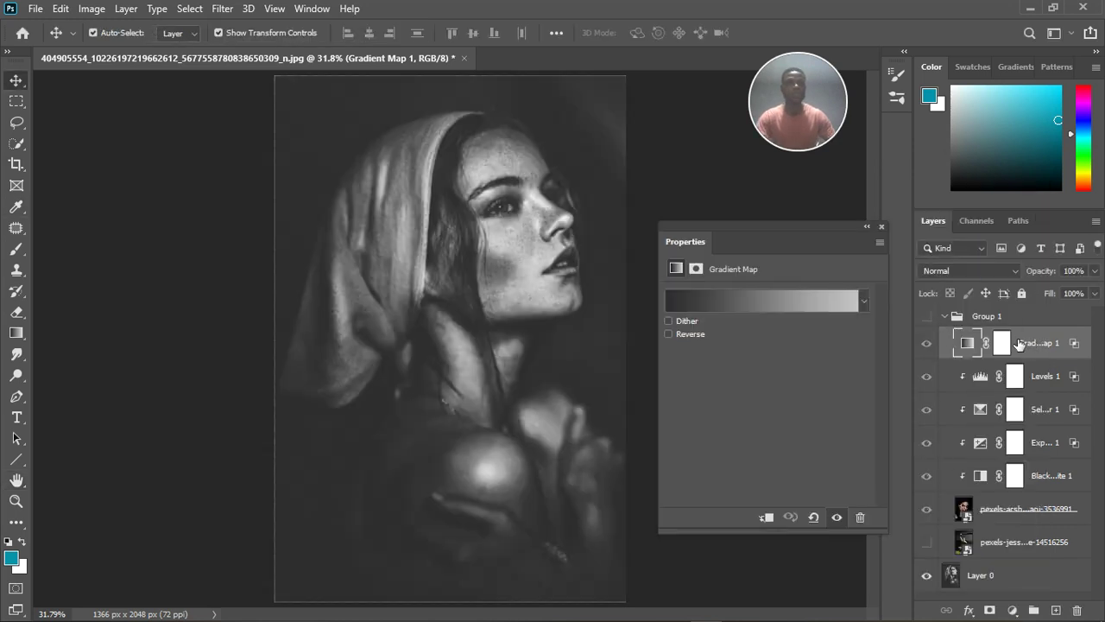
click(929, 318)
click(1093, 271)
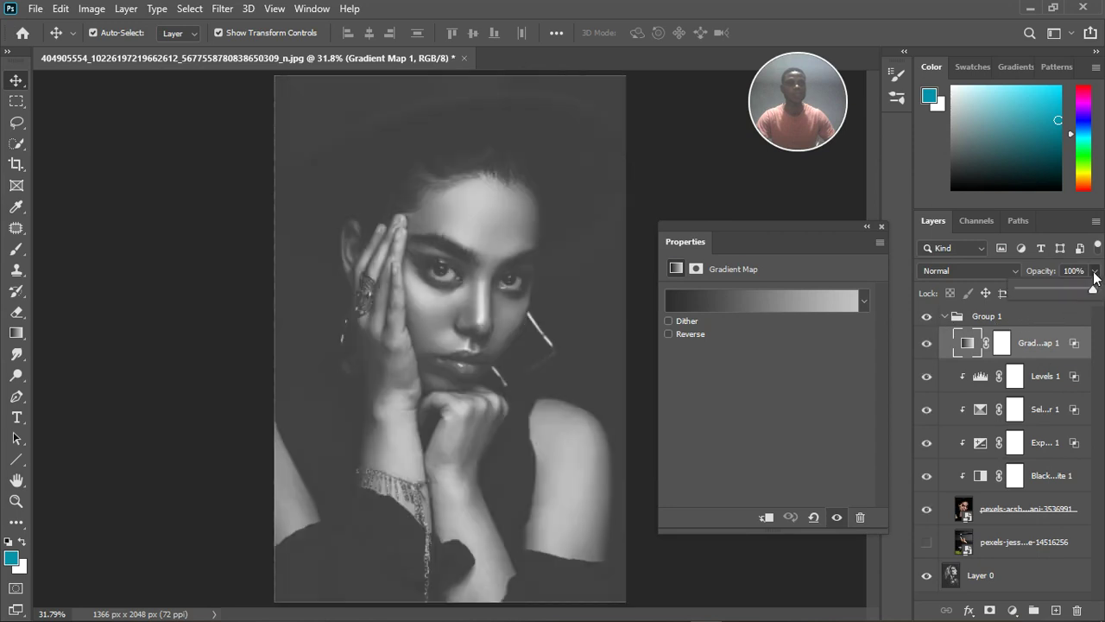
drag(1094, 294, 1069, 289)
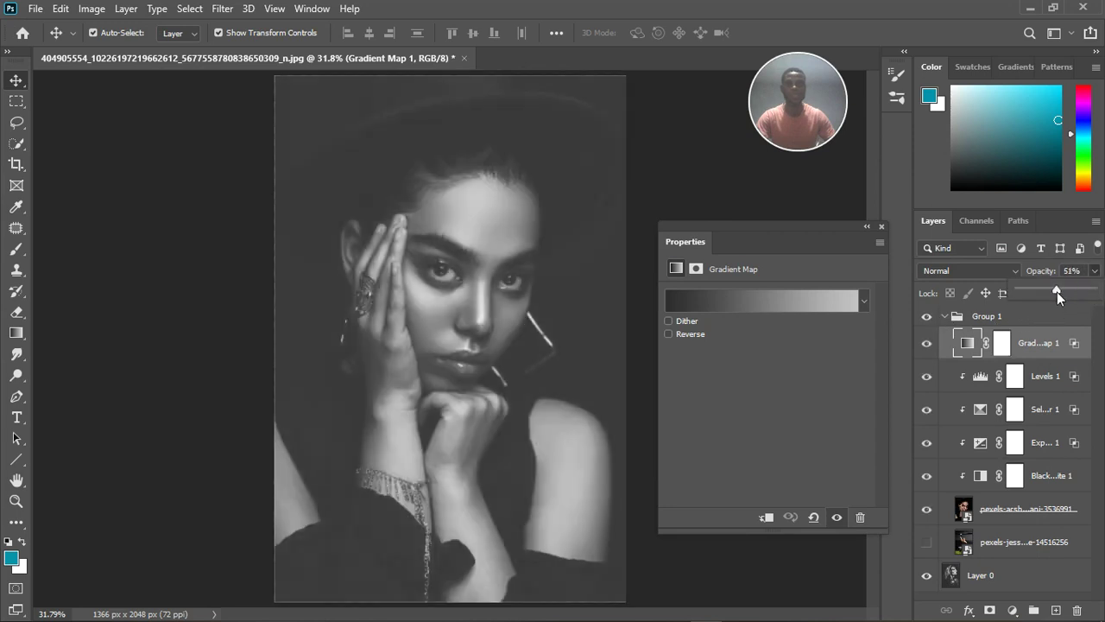
Check the Levels and Selective Color effects by toggling their visibility, and lower the Selective Color layer's opacity to 77%
click(1067, 378)
click(932, 380)
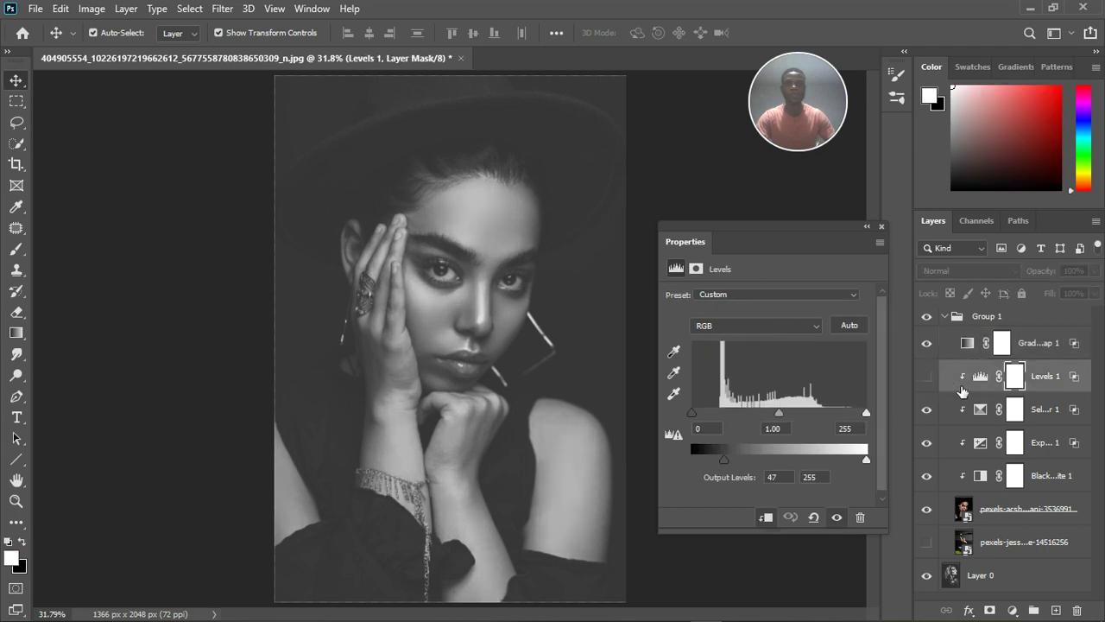
click(927, 376)
click(931, 417)
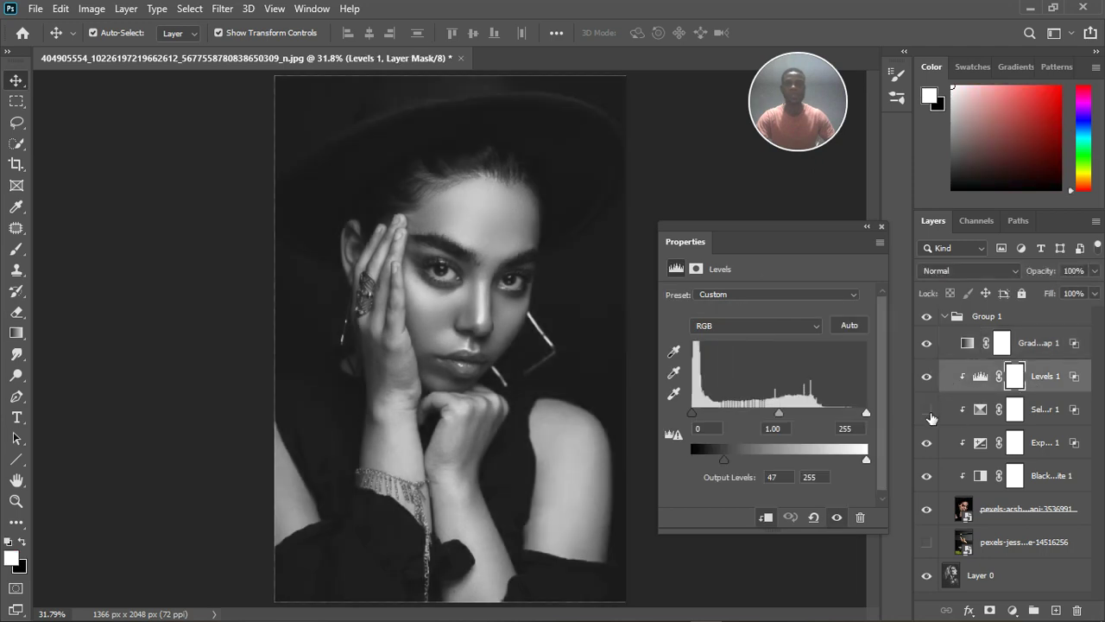
click(930, 416)
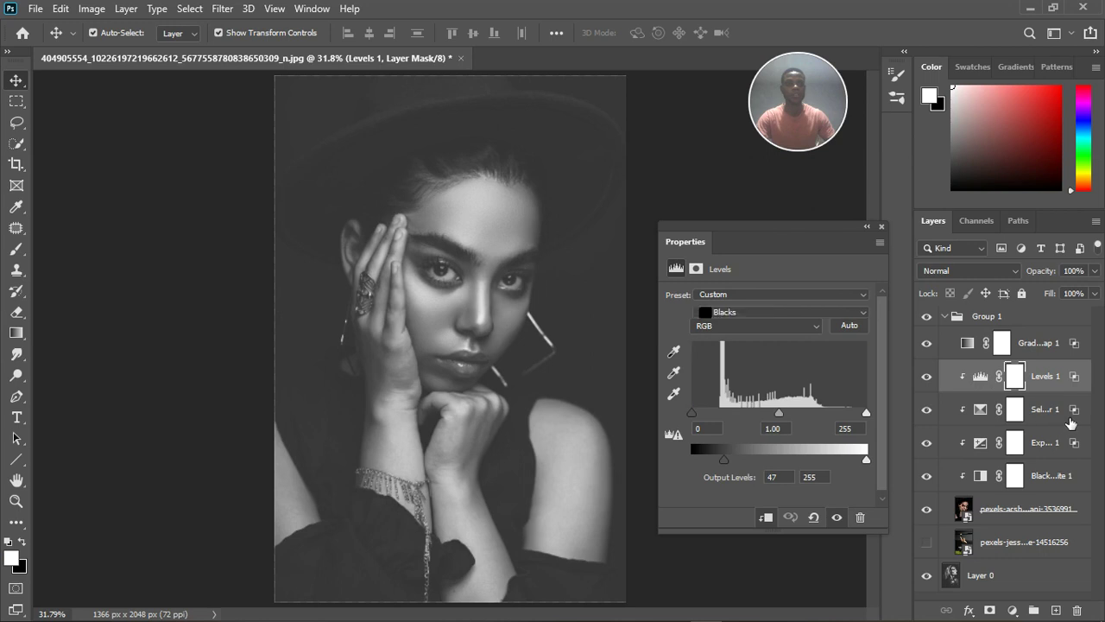
click(1071, 421)
click(1094, 270)
drag(1086, 294, 1076, 295)
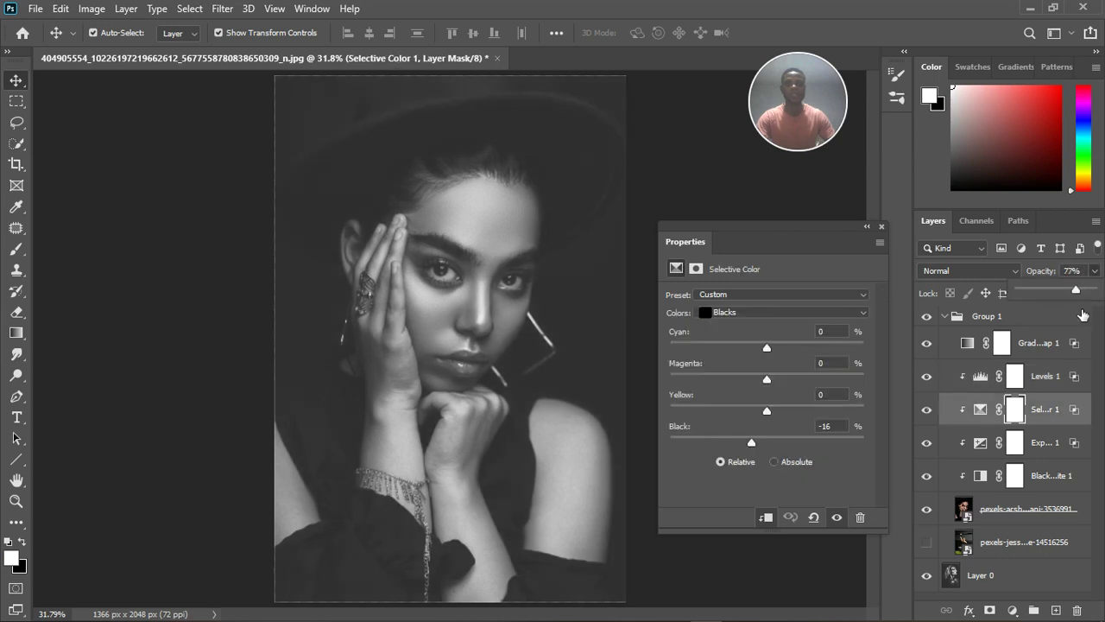
Toggle the Exposure and Black & White layers' visibility to check their effect on the portrait
click(932, 447)
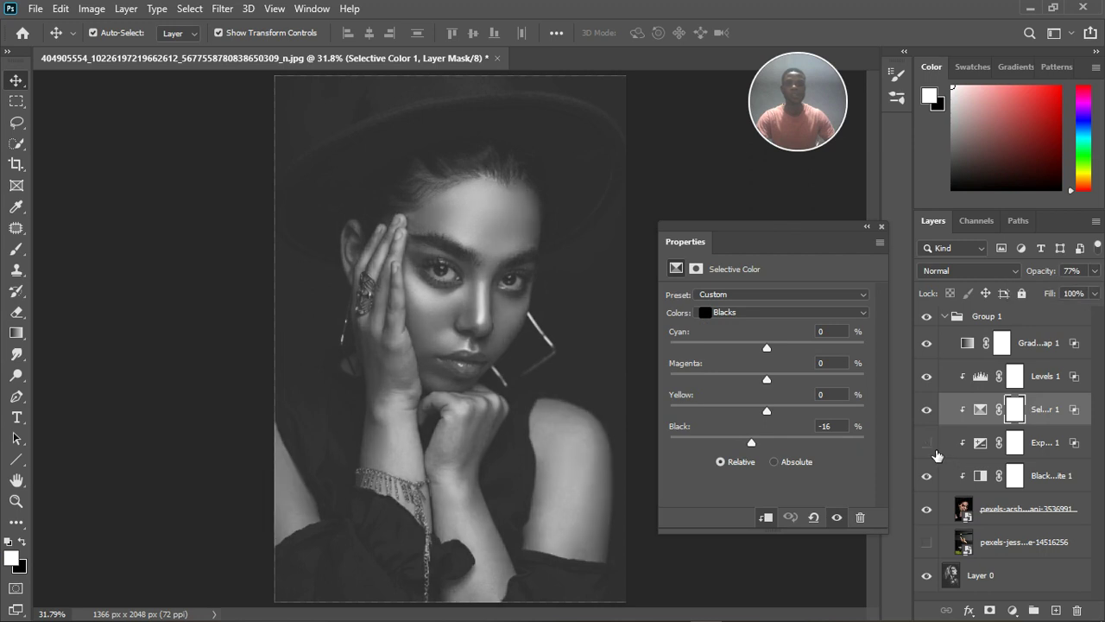
click(933, 447)
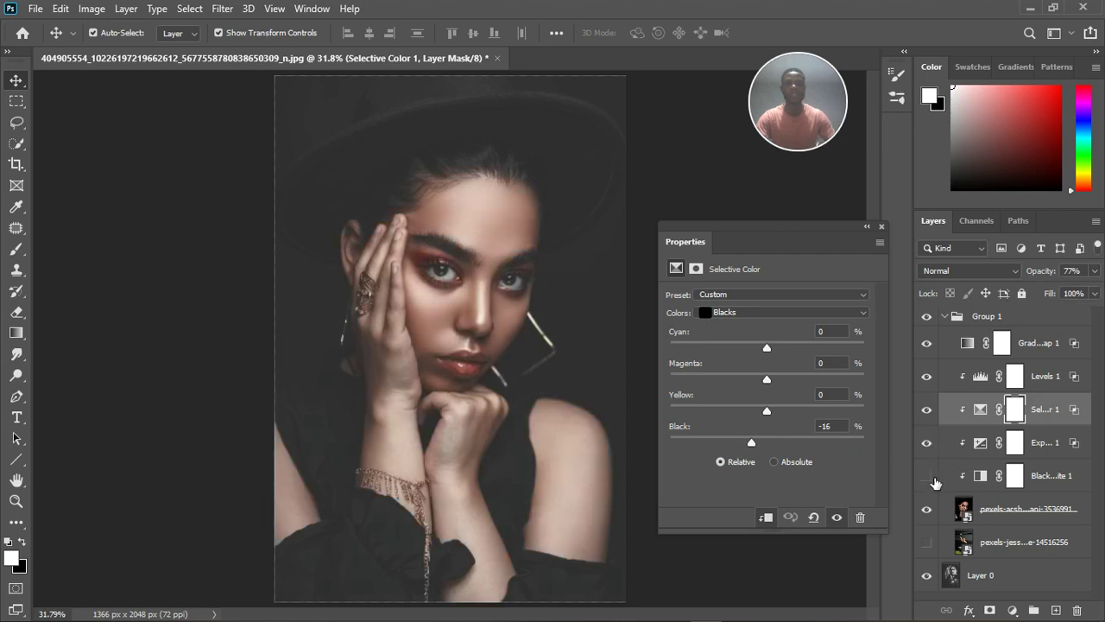
click(931, 477)
Close the adjustment properties and toggle Group 1 and the Gradient Map to compare the portrait with the reference
click(933, 318)
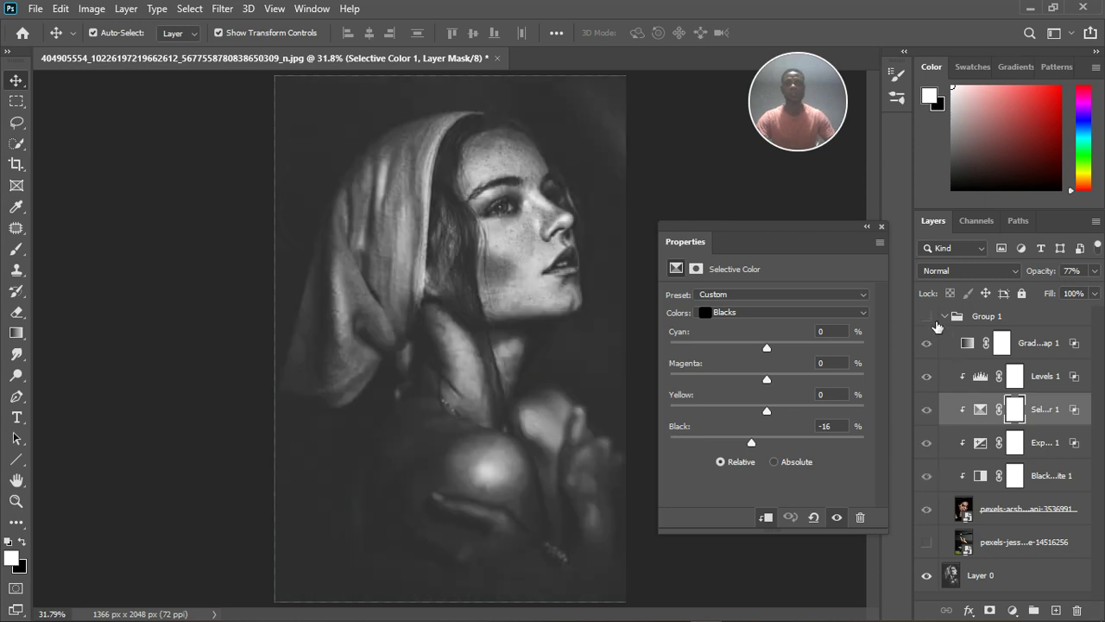
click(934, 321)
scroll(504, 278, down, 1)
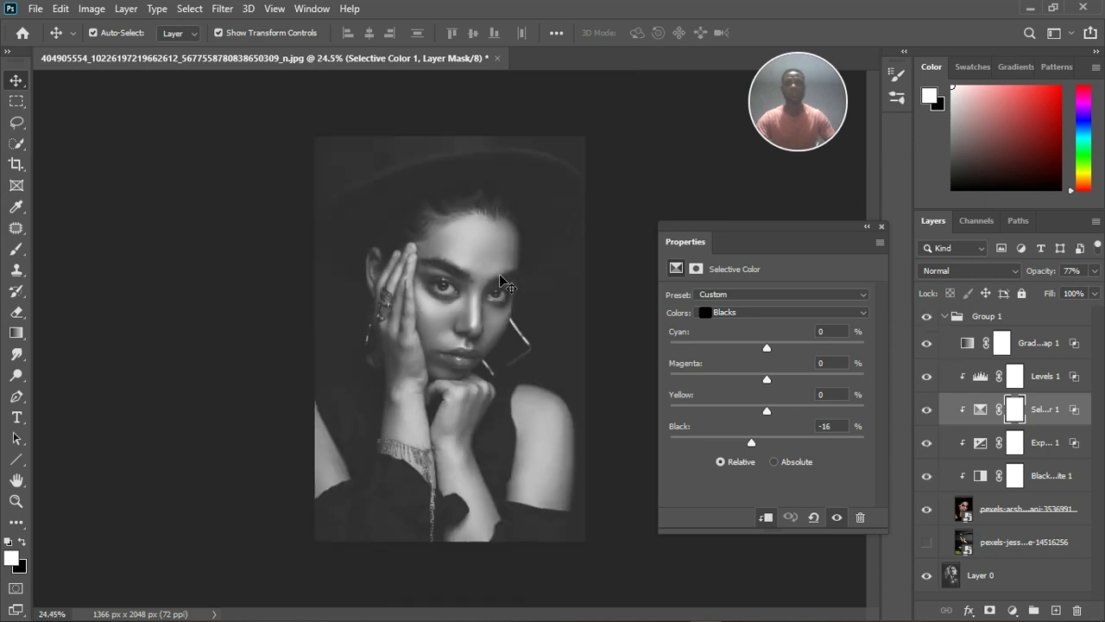
click(882, 226)
click(927, 317)
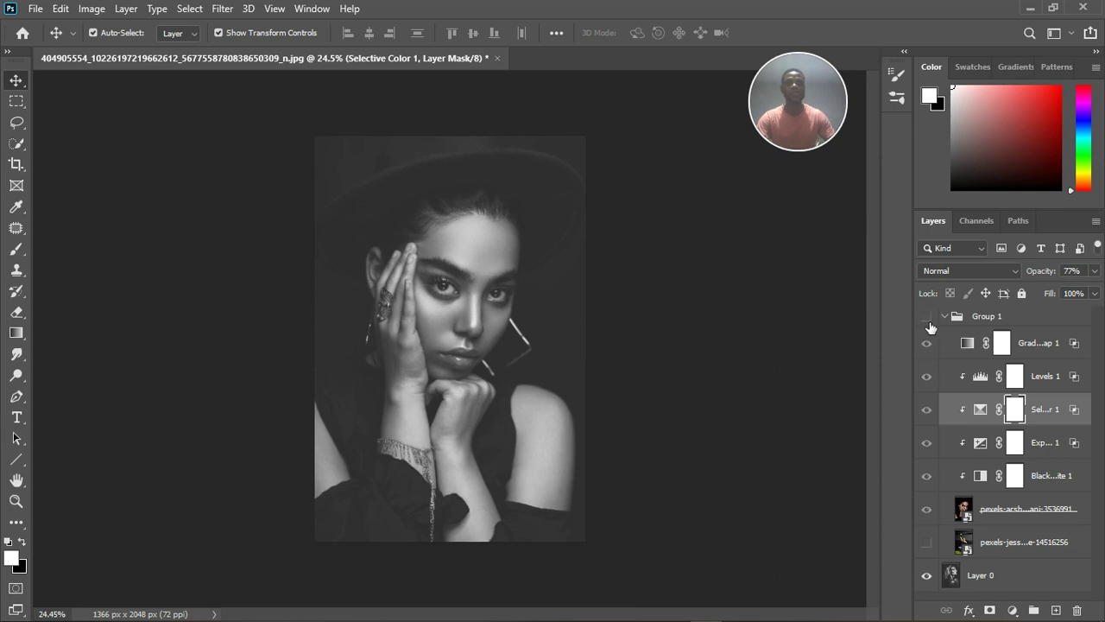
click(929, 322)
click(928, 320)
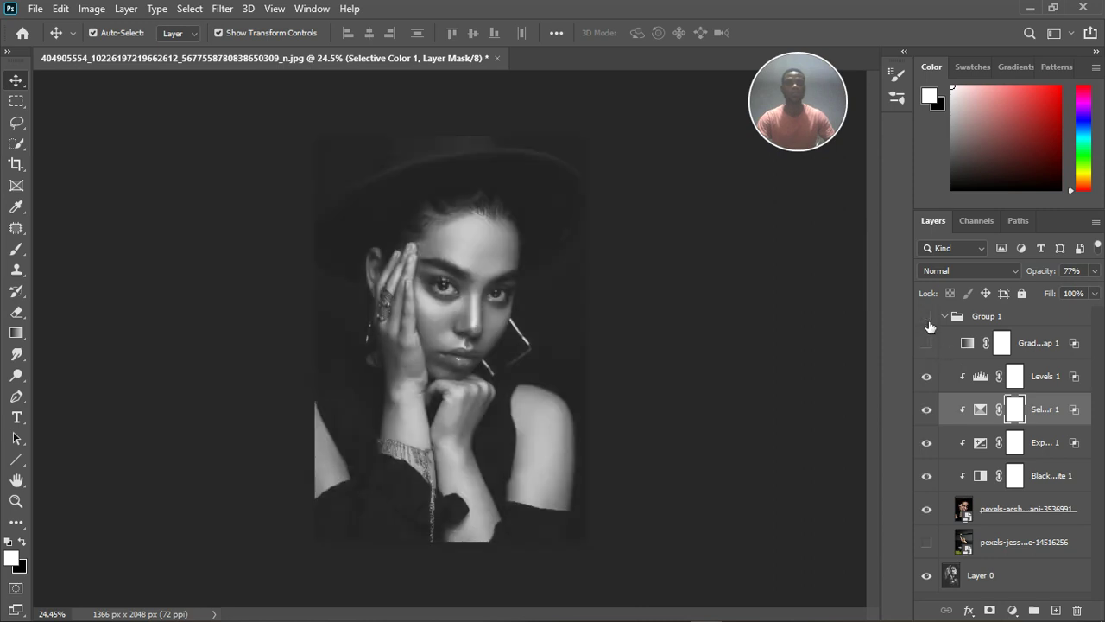
click(929, 321)
click(932, 346)
Lower the Gradient Map layer's opacity to 37% and toggle Group 1 to compare the portrait with the reference
click(1036, 349)
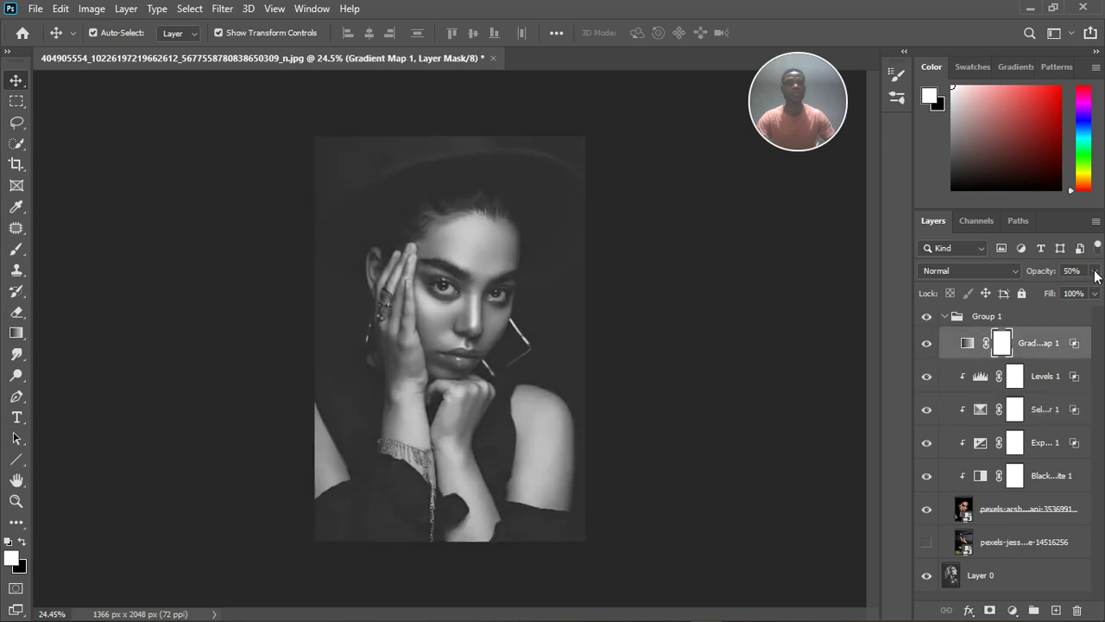
click(1095, 274)
drag(1054, 287, 1046, 289)
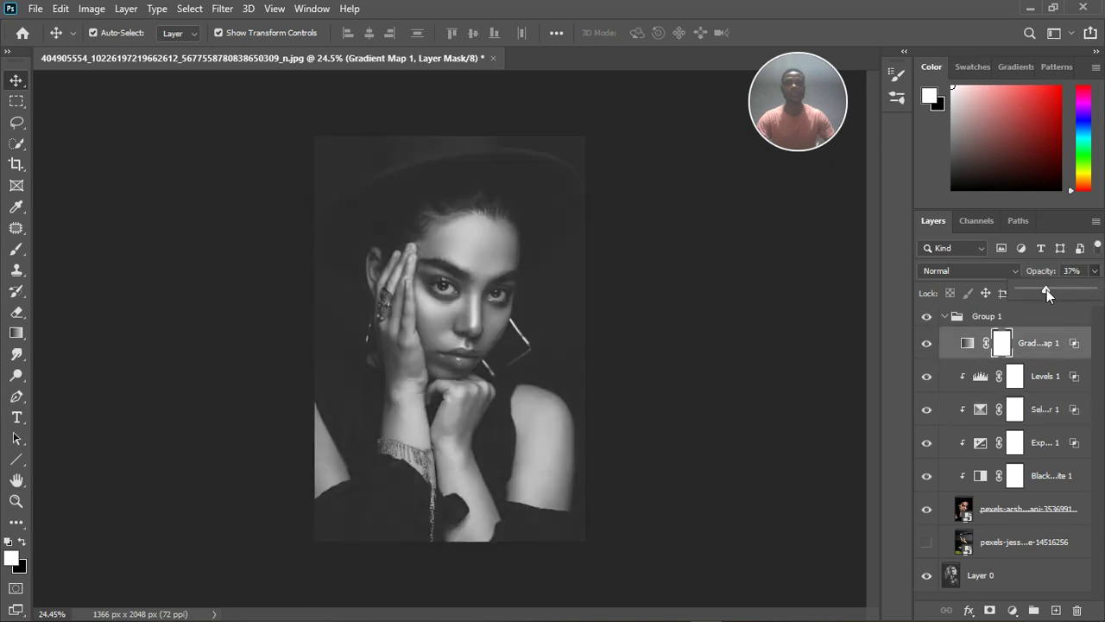
click(932, 321)
click(927, 319)
right_click(927, 318)
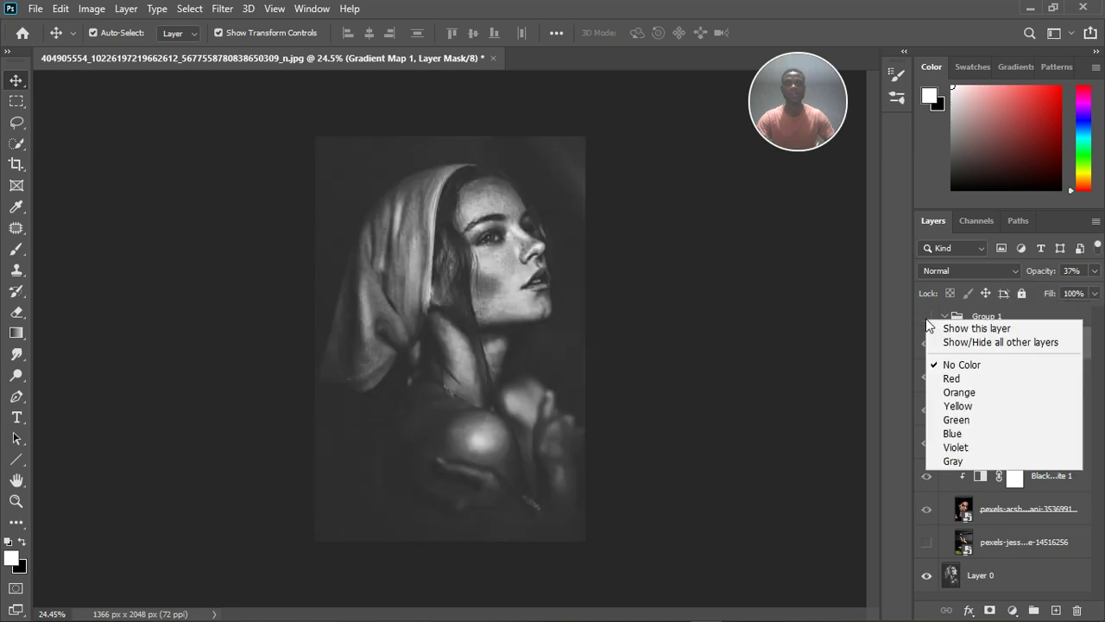
click(926, 319)
click(929, 320)
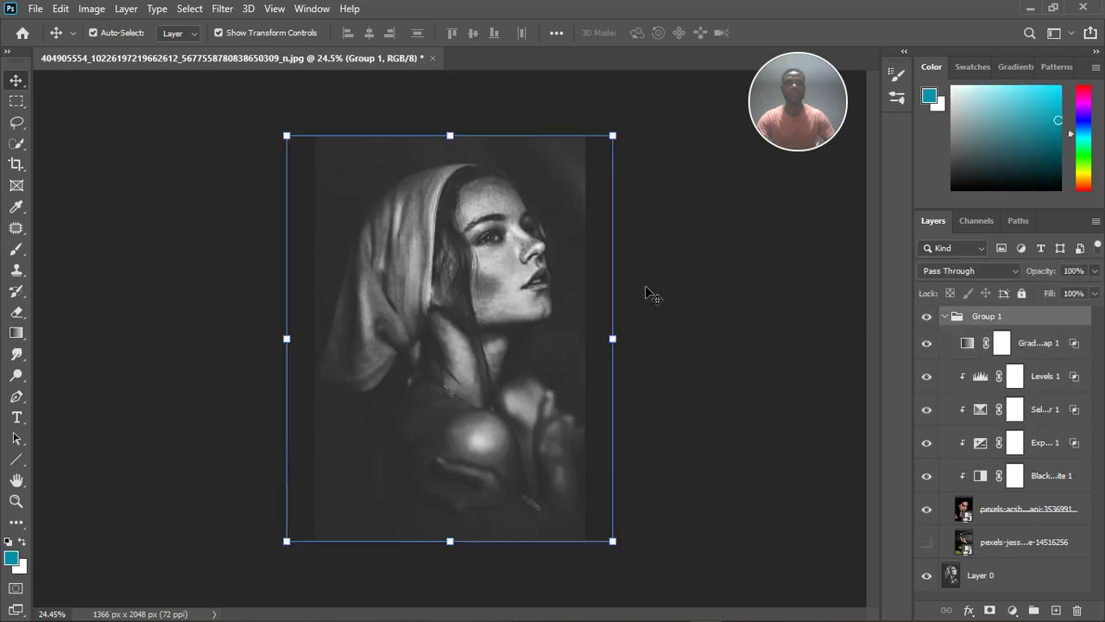
Add a Curves adjustment above the Gradient Map and raise the RGB curve's midpoint slightly to brighten the portrait
scroll(456, 264, up, 3)
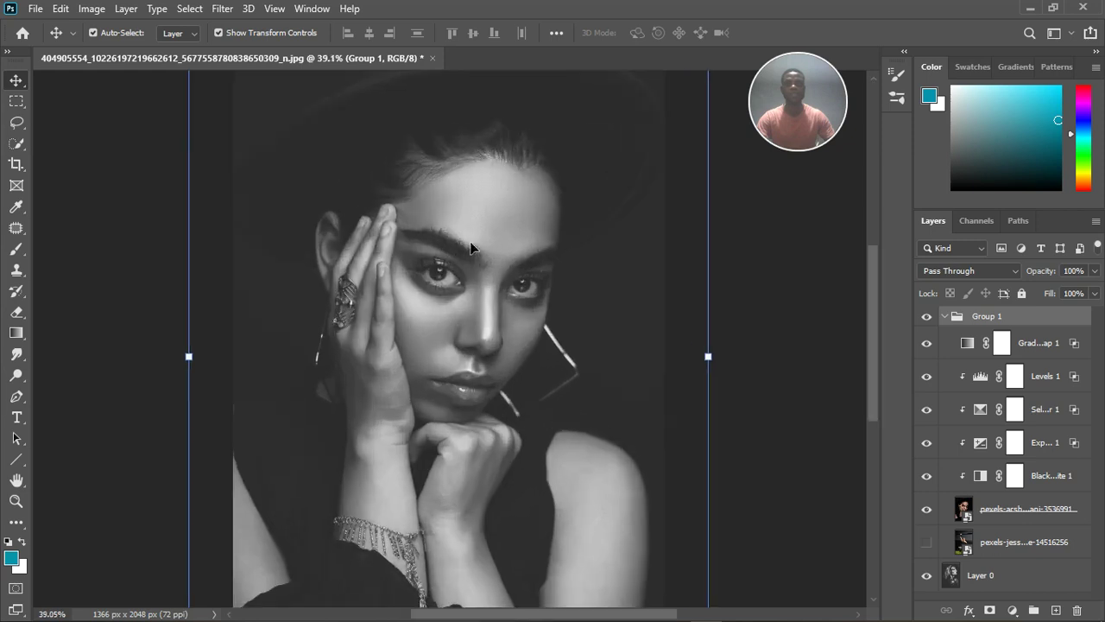
click(1055, 350)
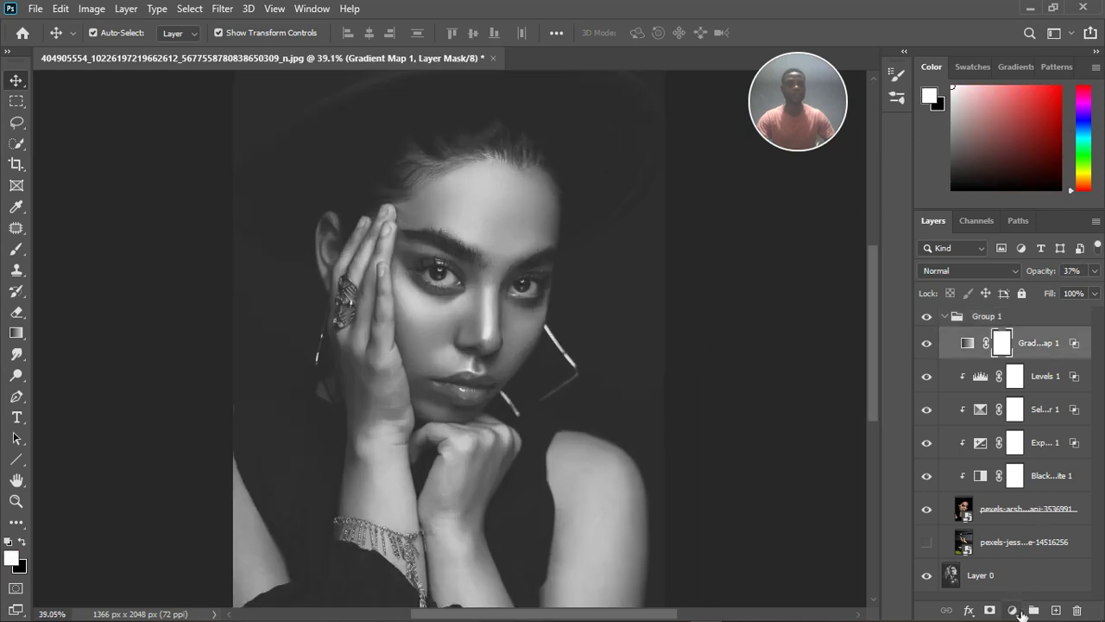
click(1011, 610)
click(1017, 403)
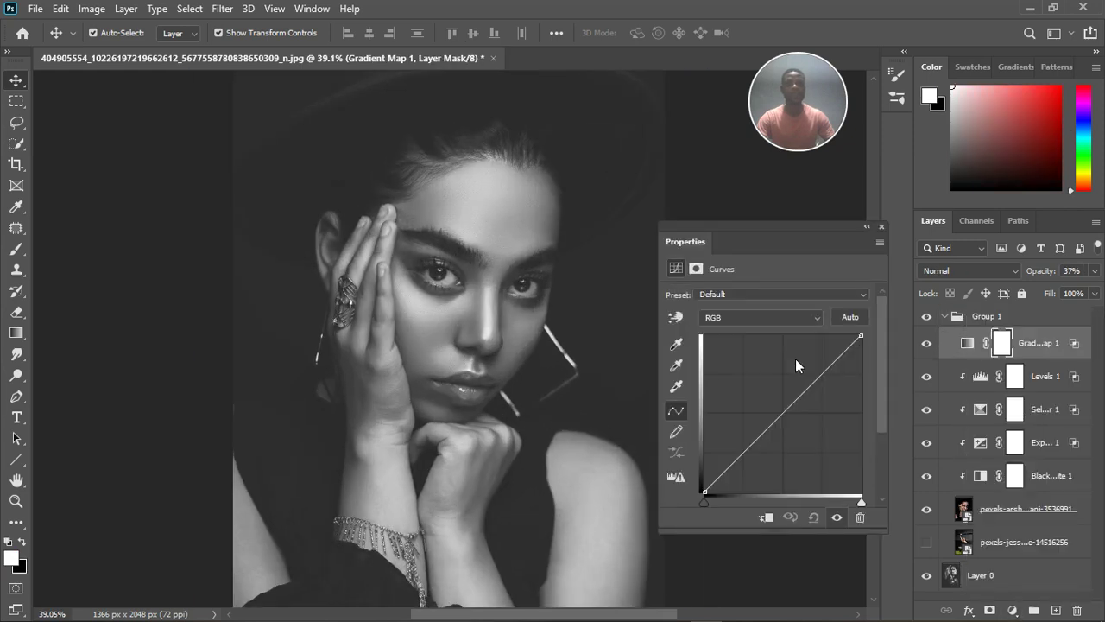
drag(784, 416, 784, 414)
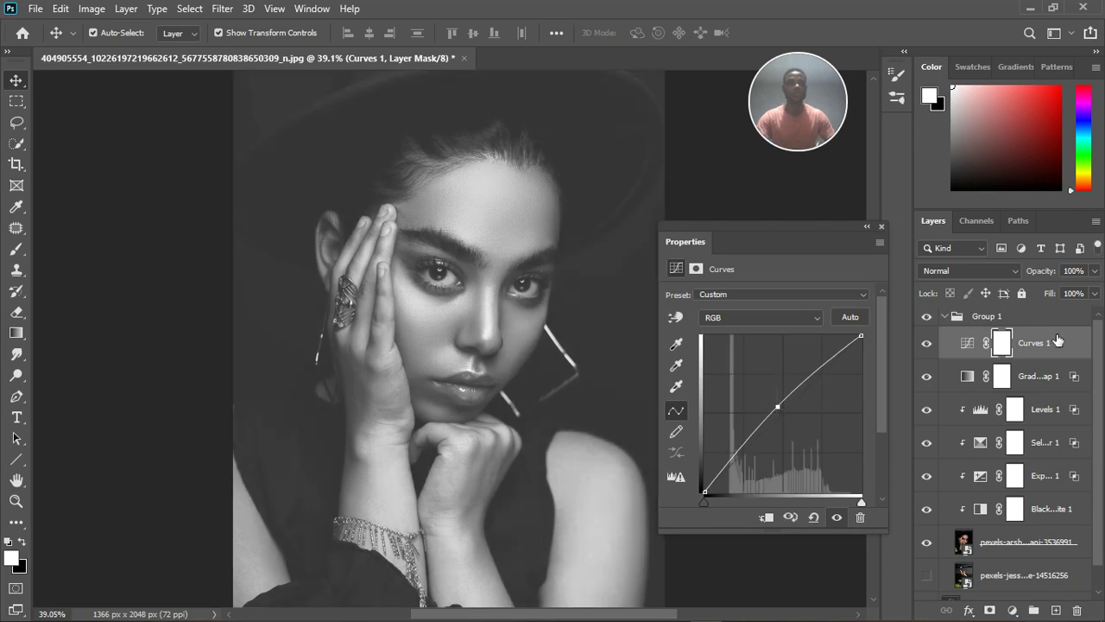
click(881, 227)
click(1085, 349)
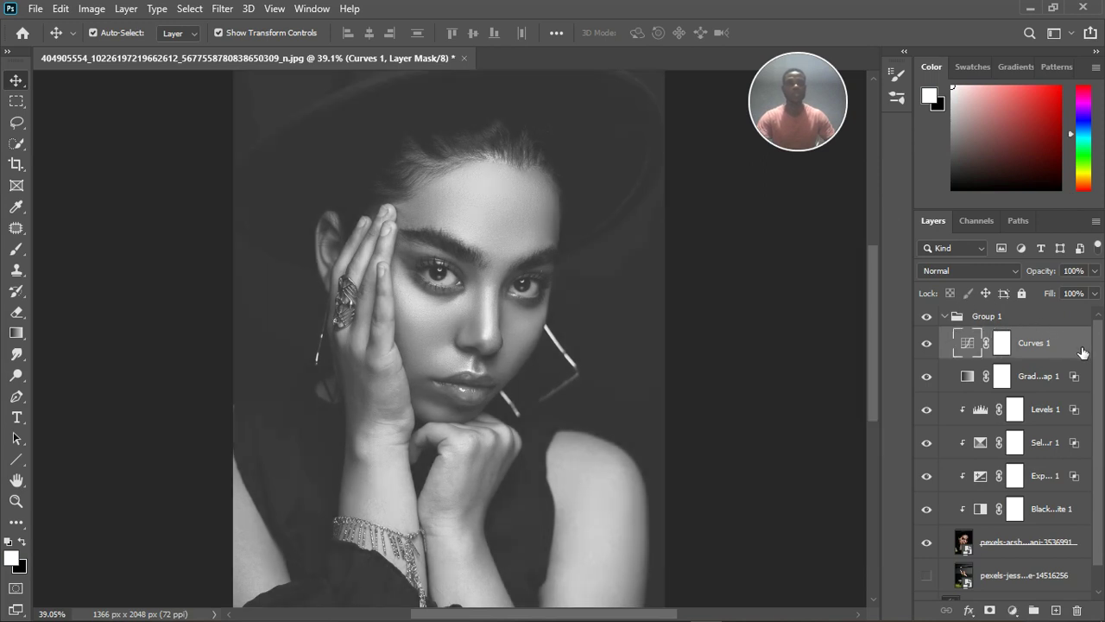
key(h)
double_click(1083, 353)
drag(757, 197, 996, 148)
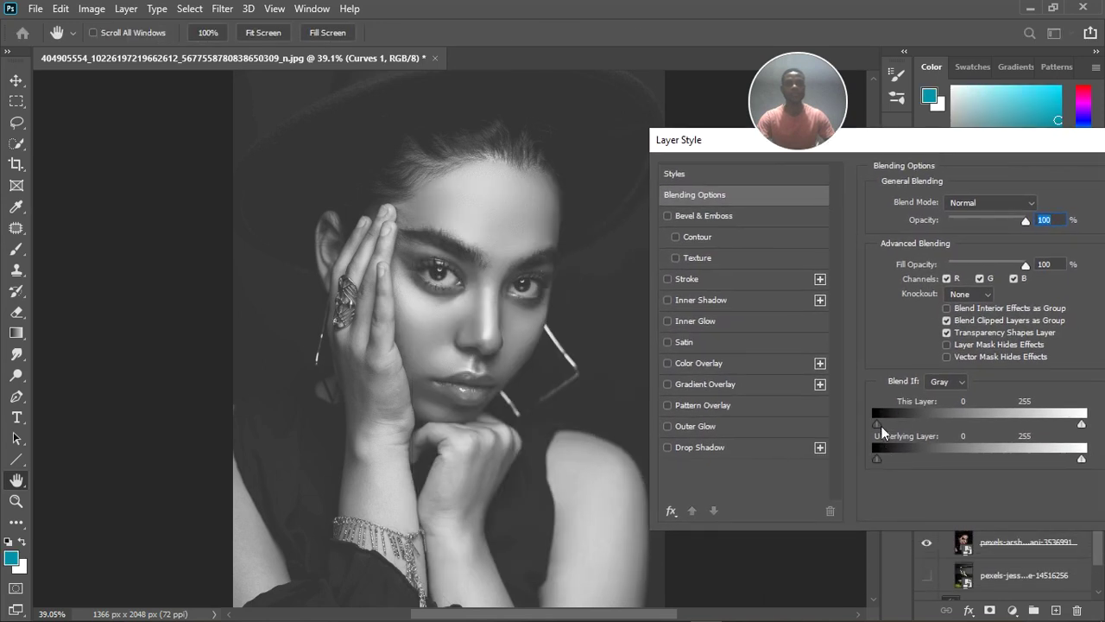
mouse_move(909, 423)
mouse_down()
mouse_move(1024, 421)
mouse_move(890, 423)
mouse_up()
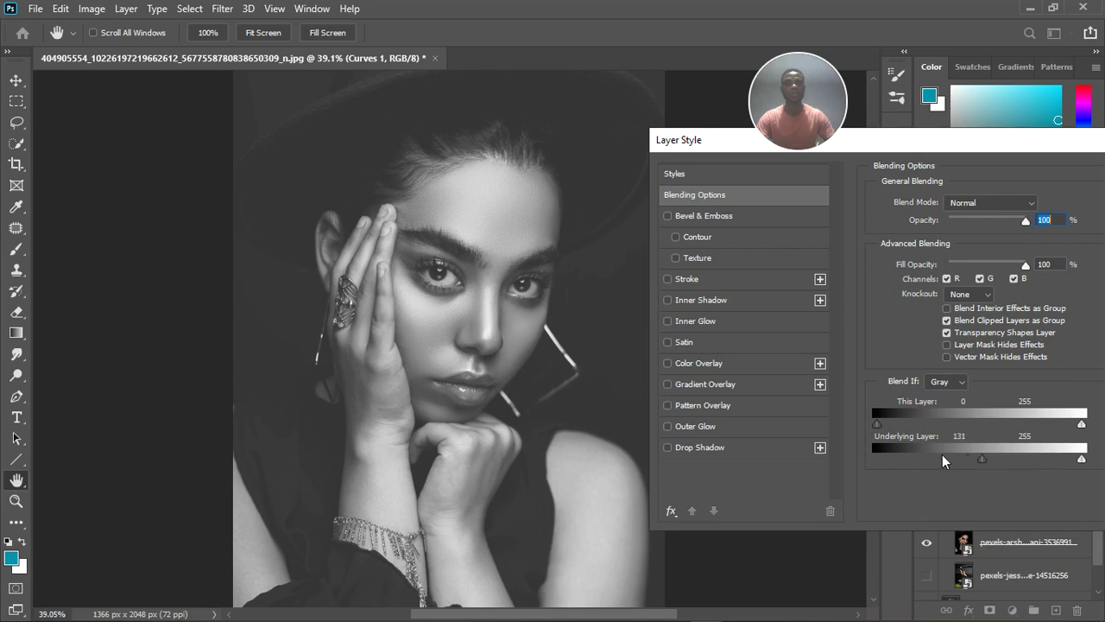
drag(952, 460, 877, 459)
drag(934, 150, 468, 261)
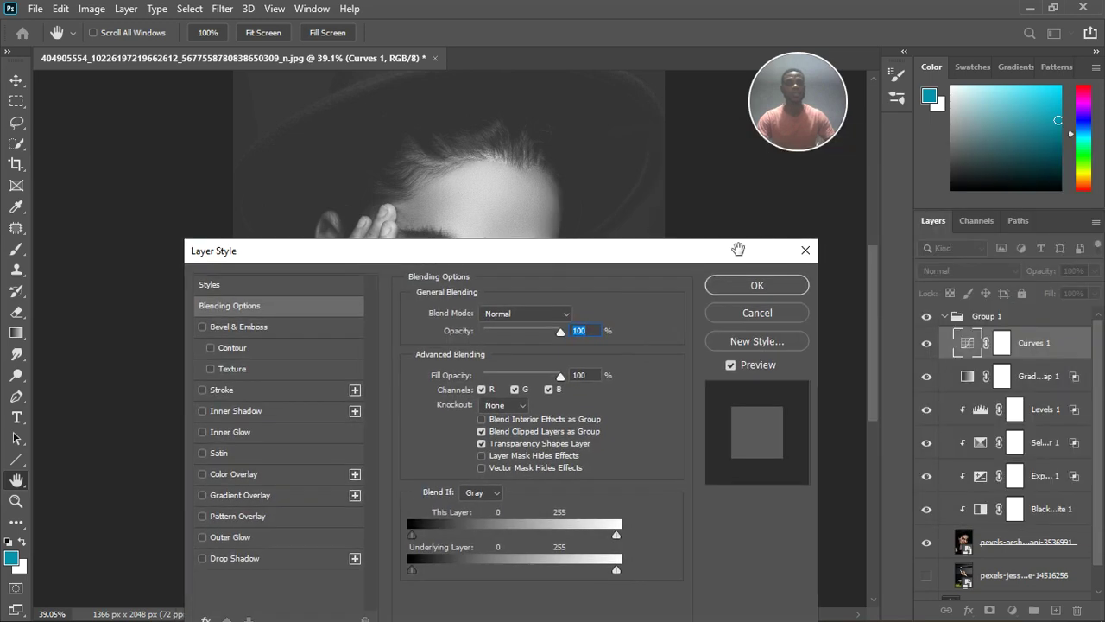
click(806, 250)
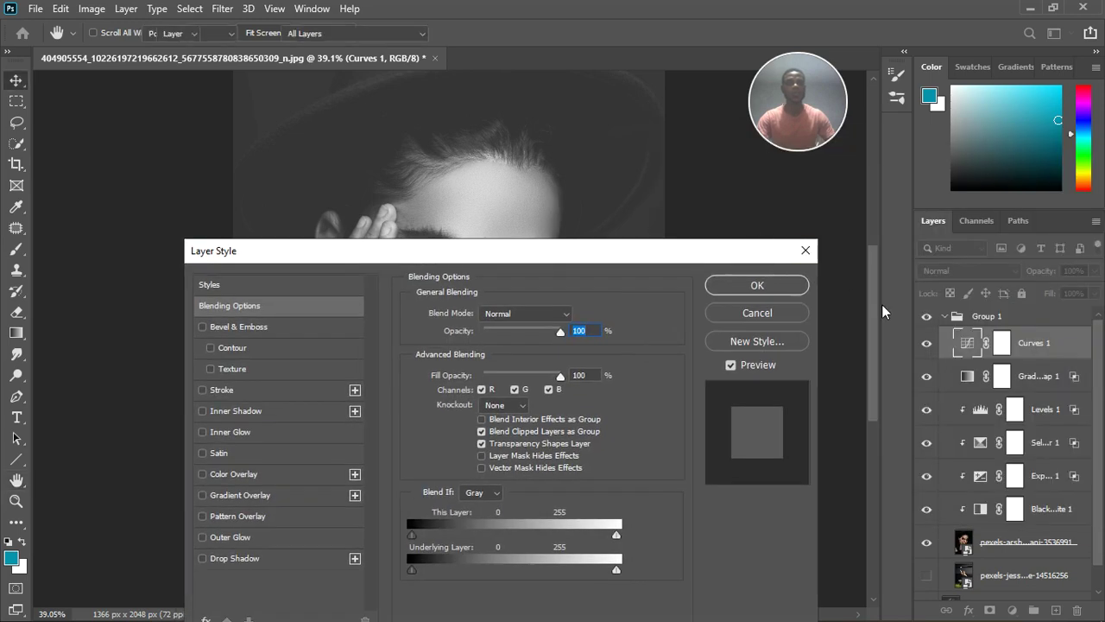
Clip the Gradient Map and Curves adjustments to the portrait layer below
drag(1047, 393, 1046, 400)
alt+click(1045, 396)
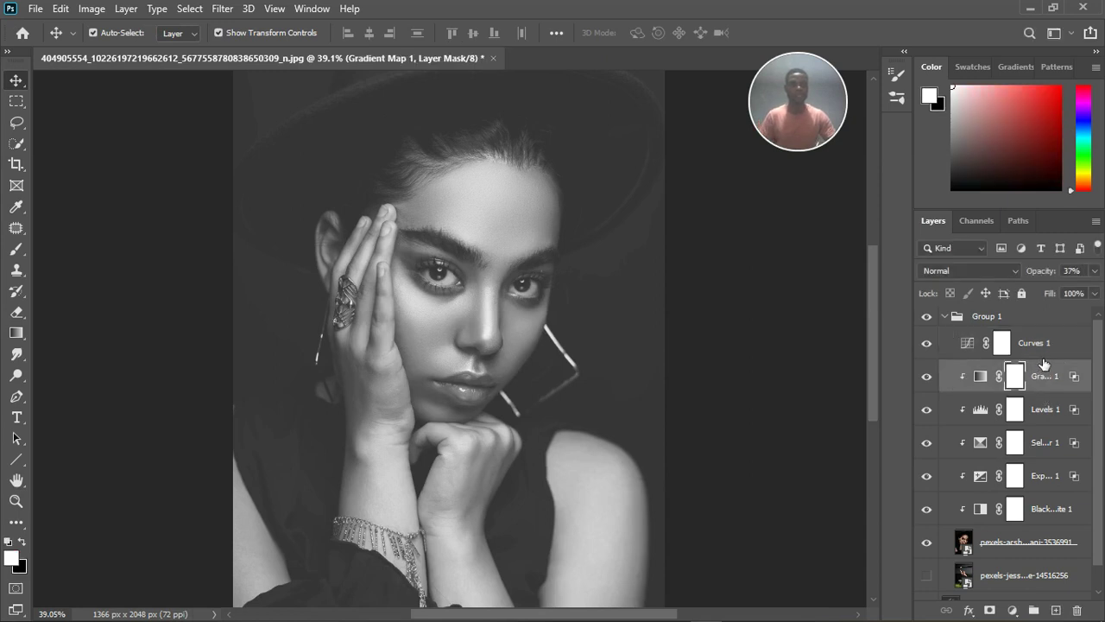
click(1047, 354)
alt+click(1067, 360)
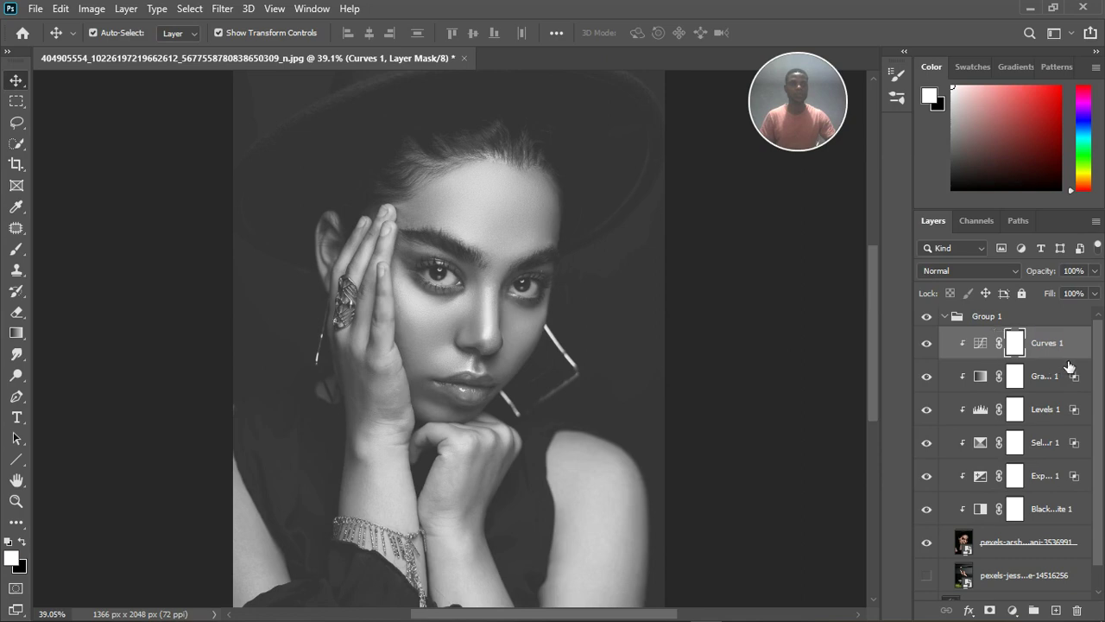
Split the Curves layer's Blend If Underlying Layer shadow value to 156 / 211 and apply the blending options
key(space)
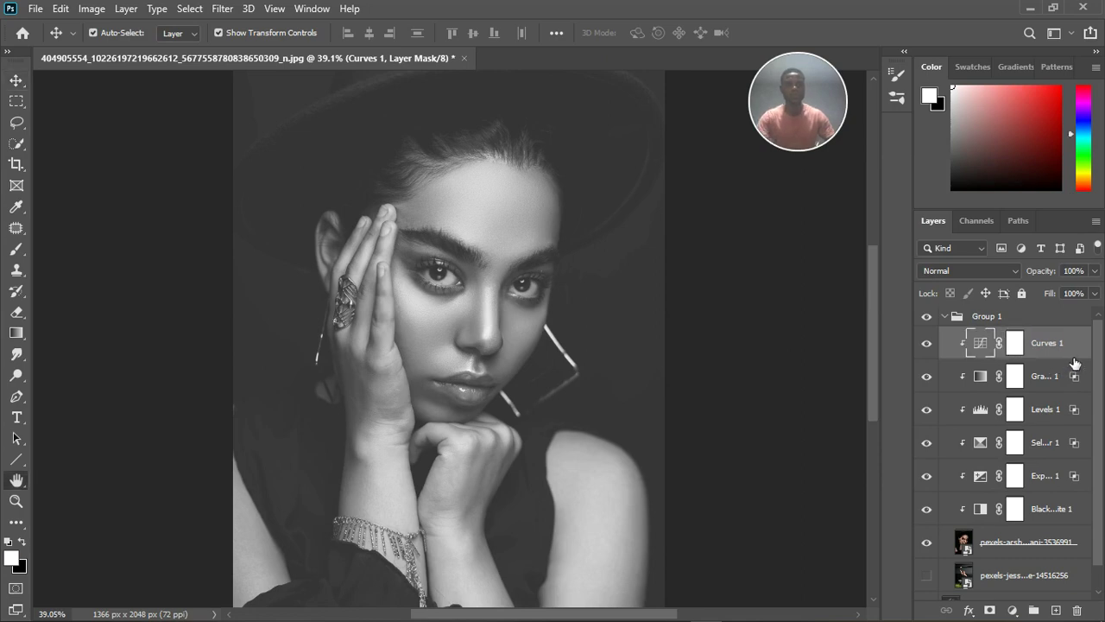
double_click(1073, 363)
drag(610, 227, 1047, 177)
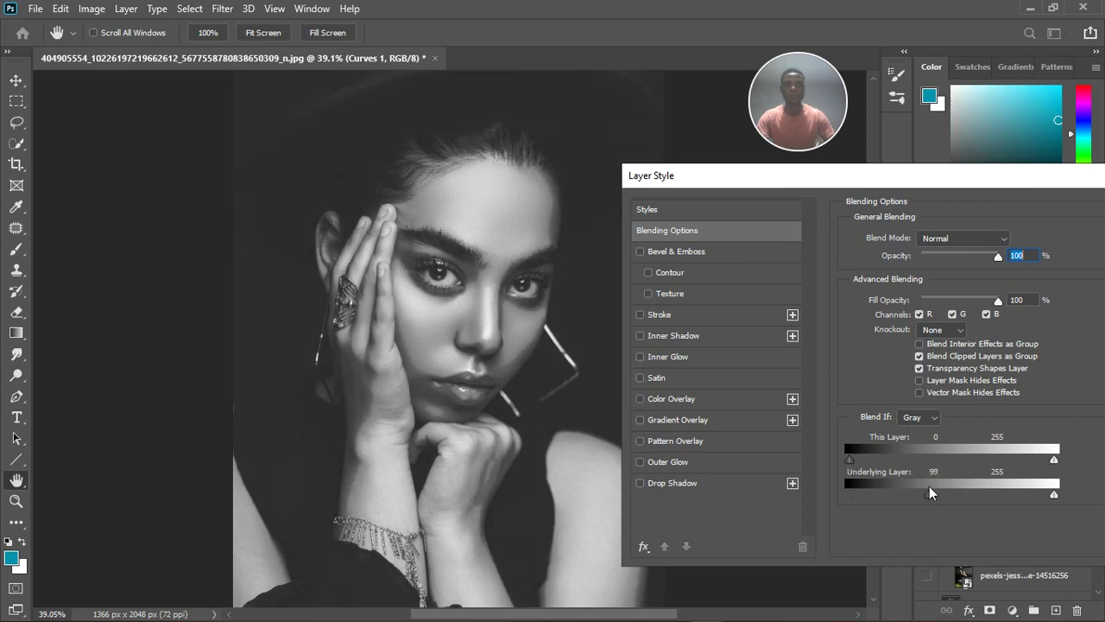
drag(931, 485, 976, 477)
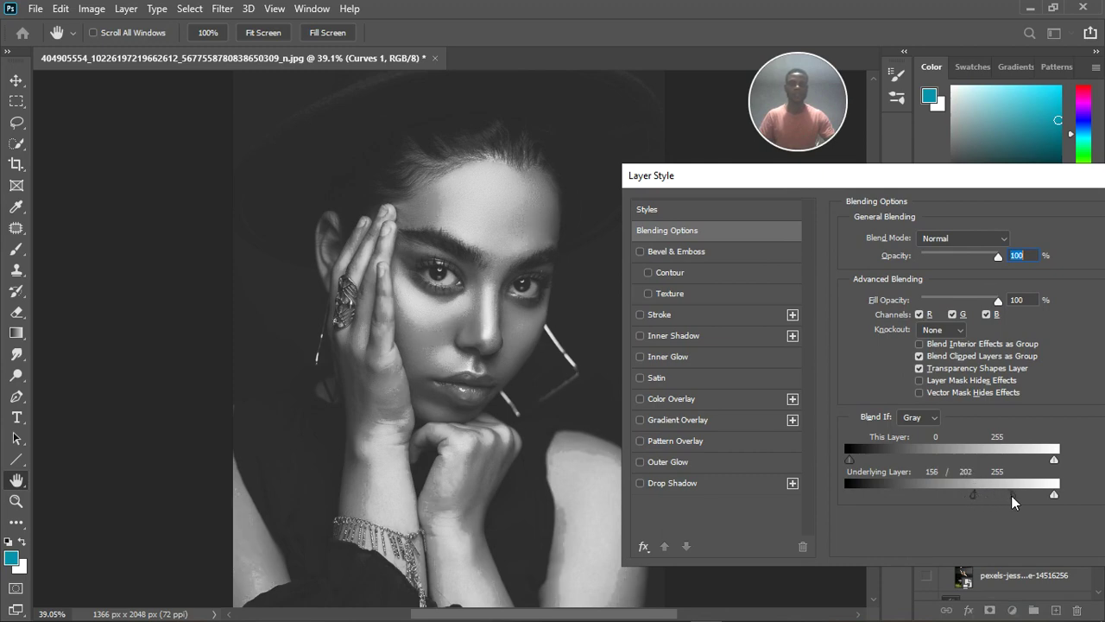
drag(1011, 495, 1018, 495)
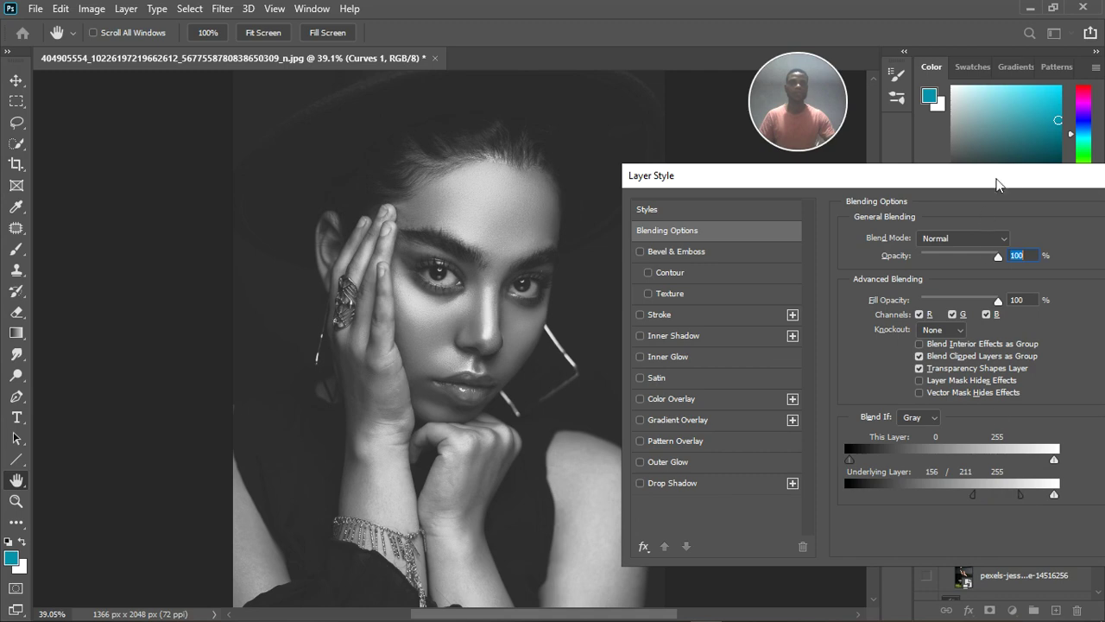
drag(868, 177, 680, 182)
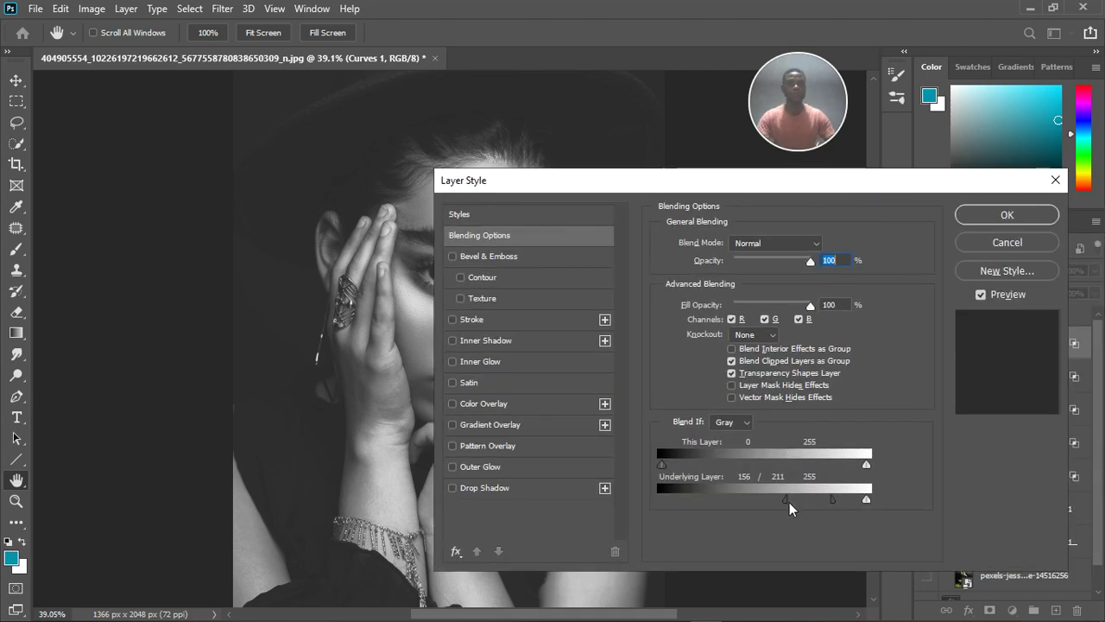
key(Return)
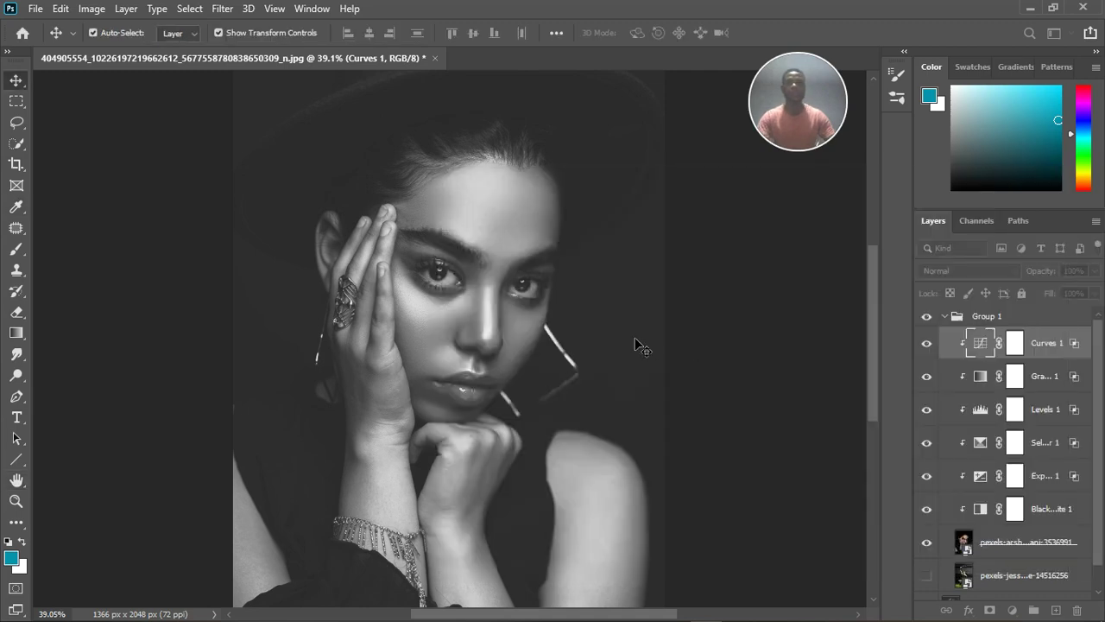
Stamp all visible layers into a new layer above Group 1, and hide and collapse the group
click(928, 317)
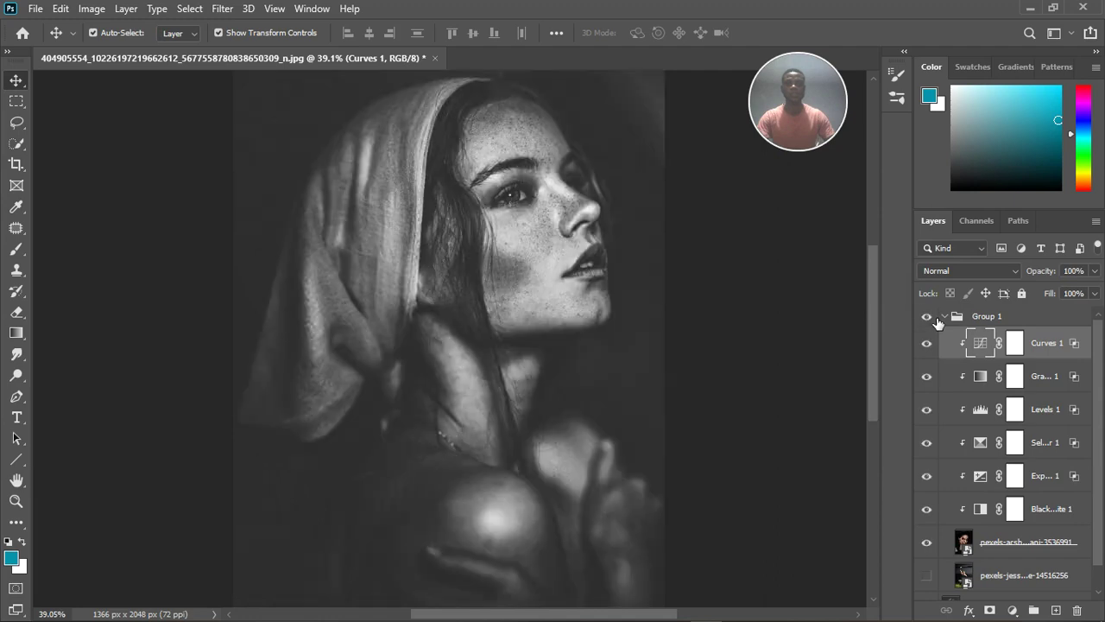
click(928, 317)
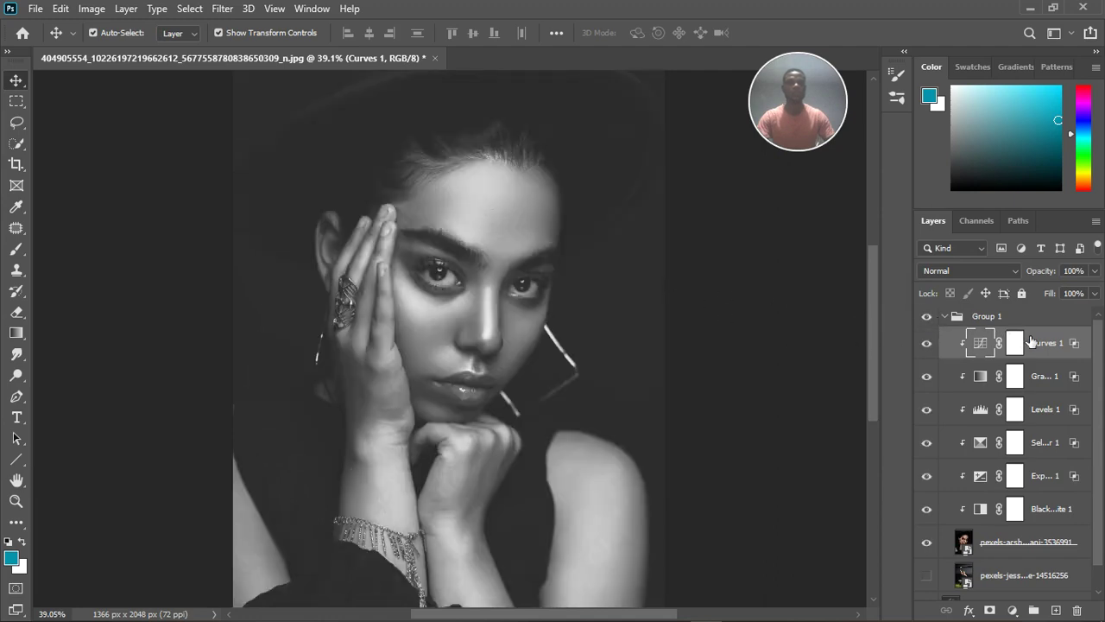
click(1023, 323)
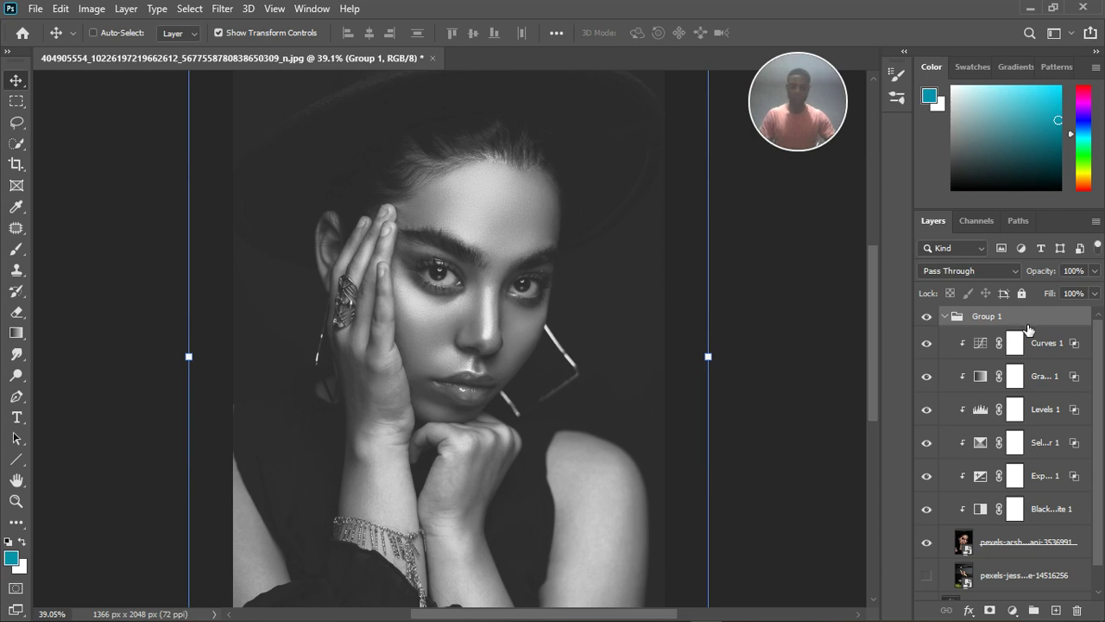
key(ctrl+alt+shift+e)
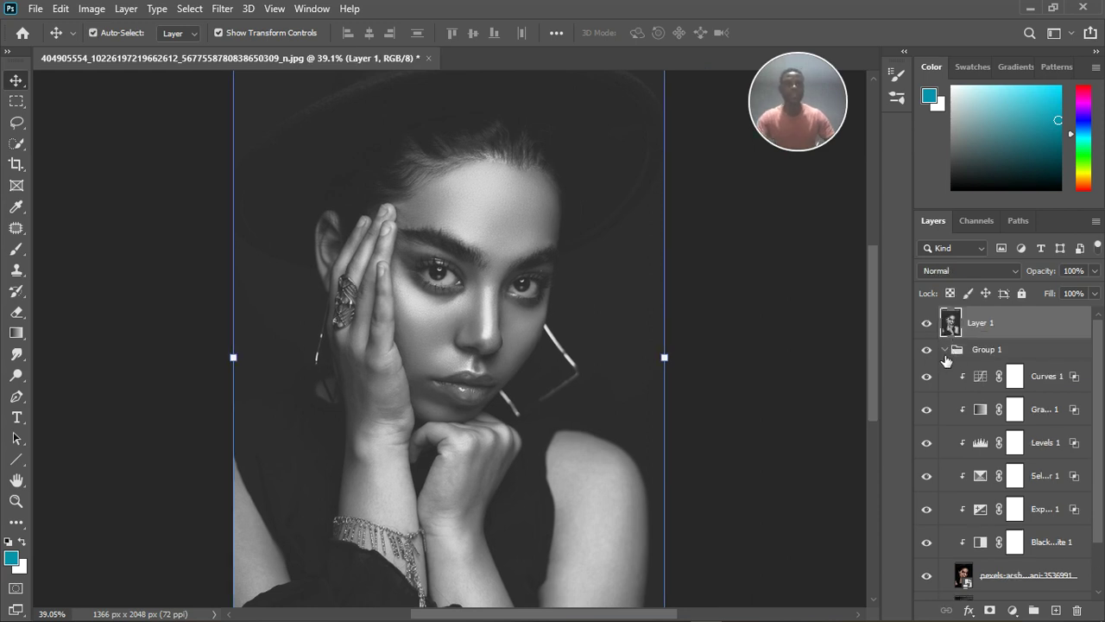
click(927, 350)
click(945, 349)
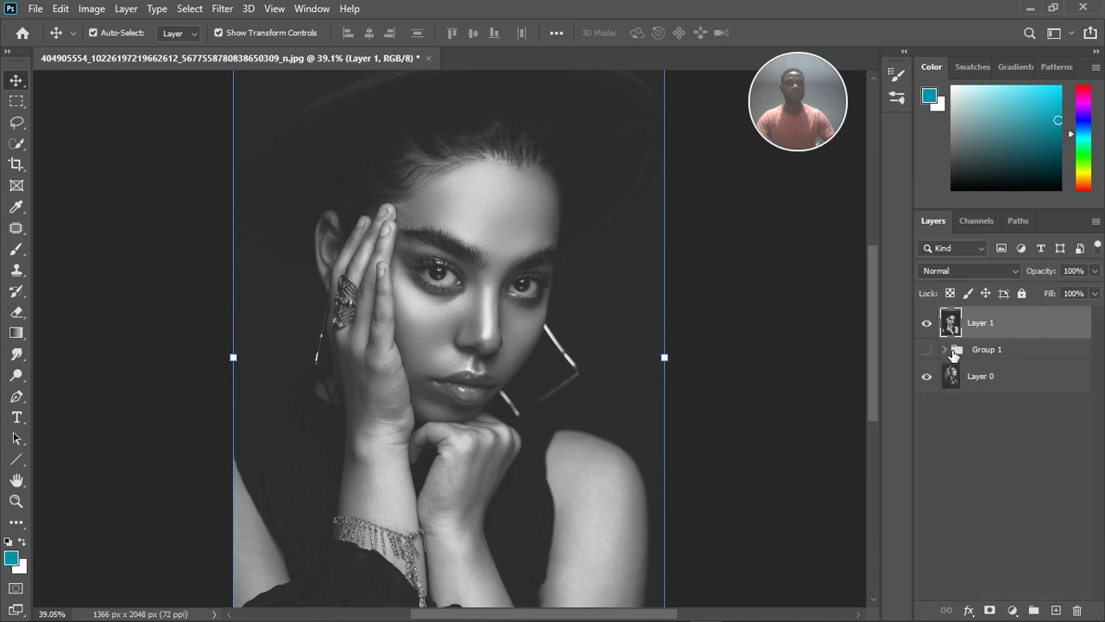
Hide and show Layer 1 to compare its skin texture close up with the reference photo
click(927, 323)
scroll(535, 227, up, 5)
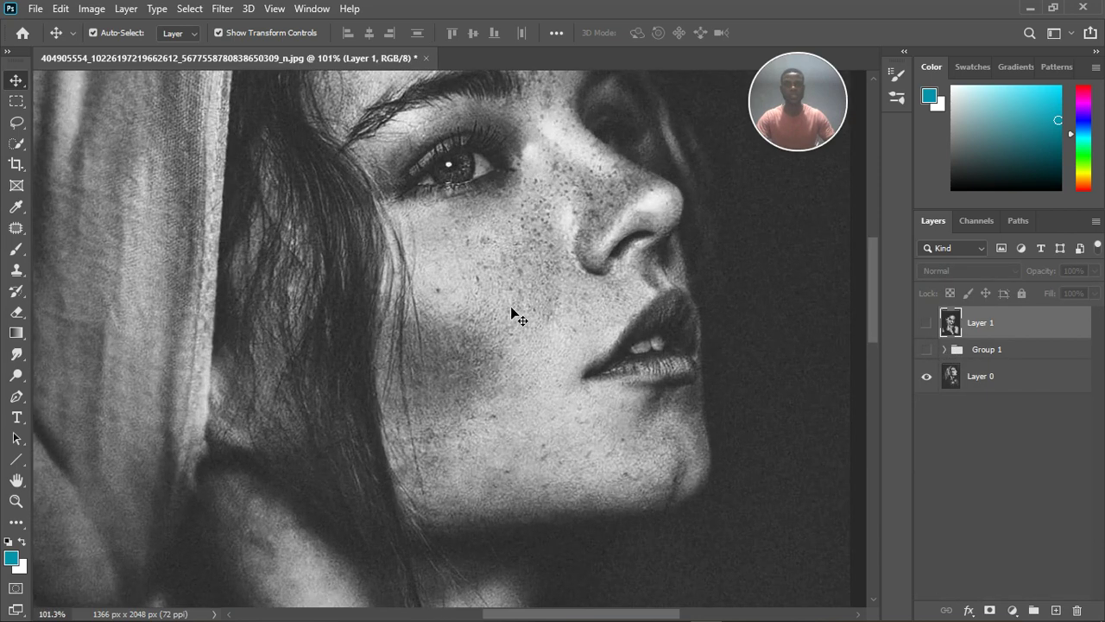
scroll(514, 306, up, 2)
scroll(518, 302, down, 4)
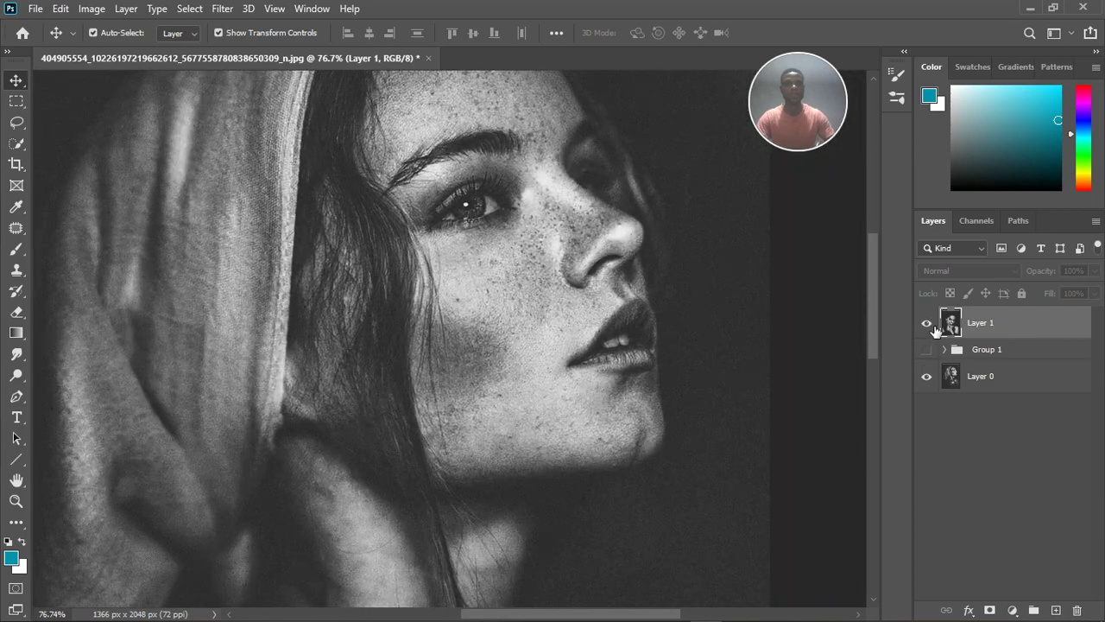
click(928, 324)
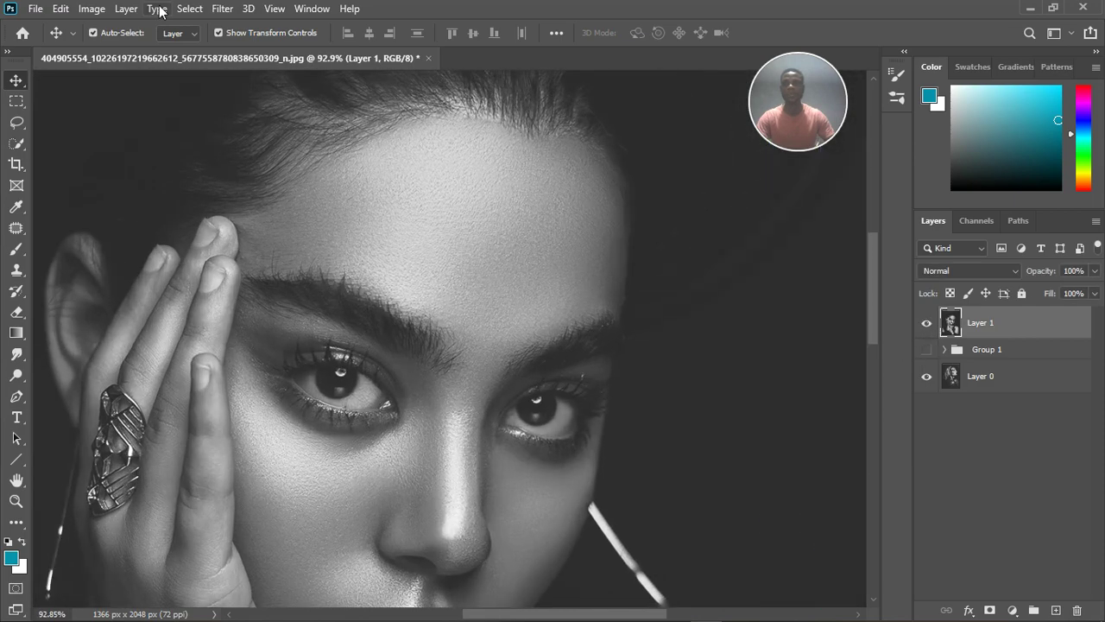
click(222, 8)
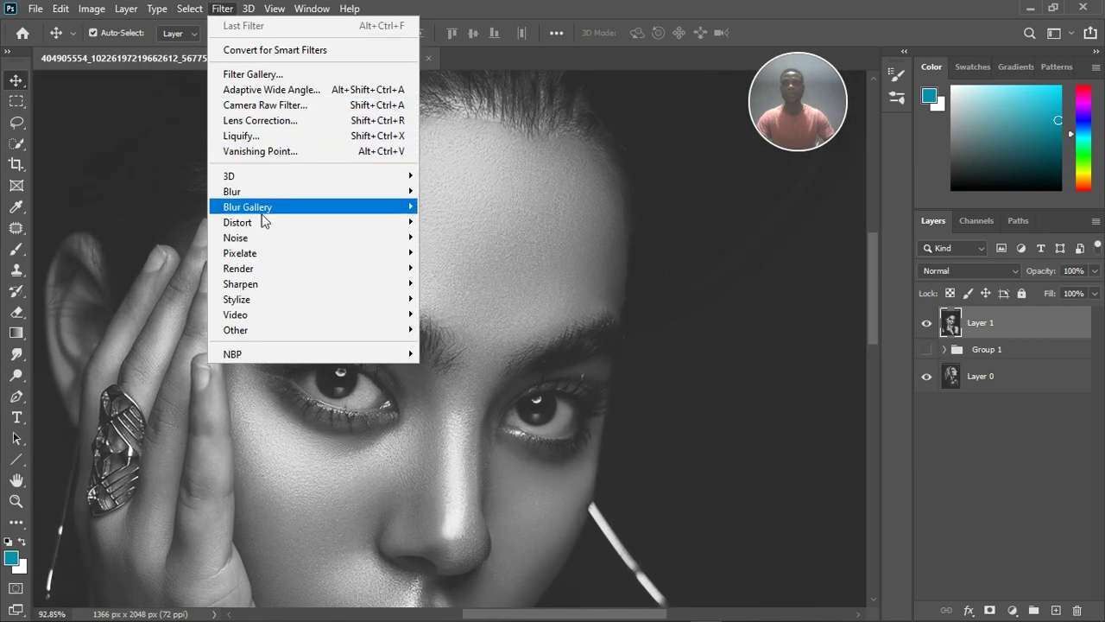
mouse_move(268, 288)
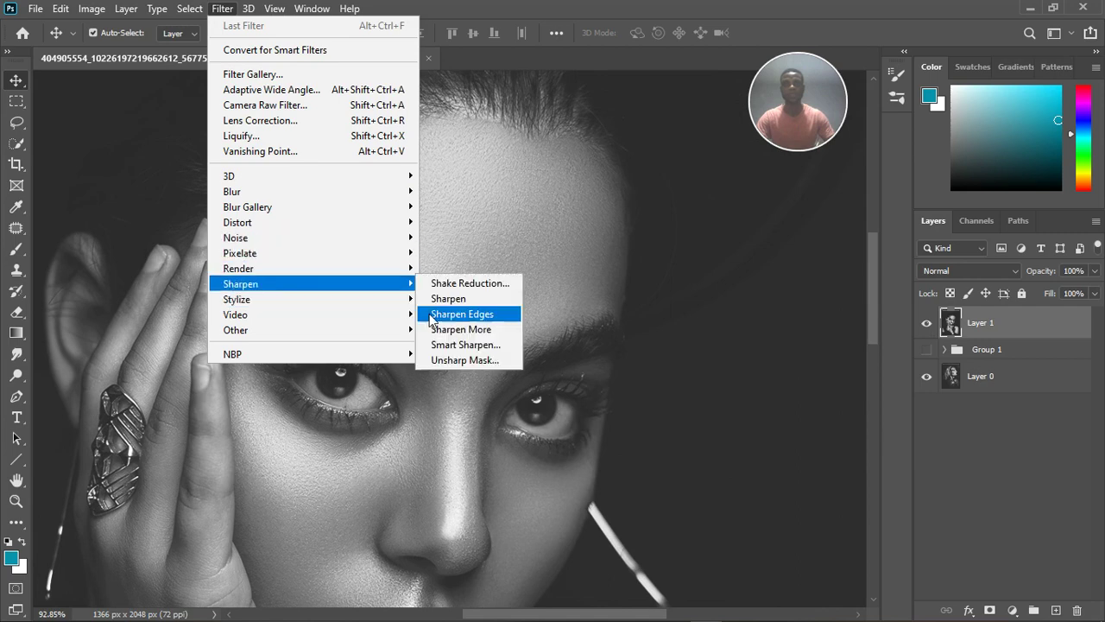
click(449, 360)
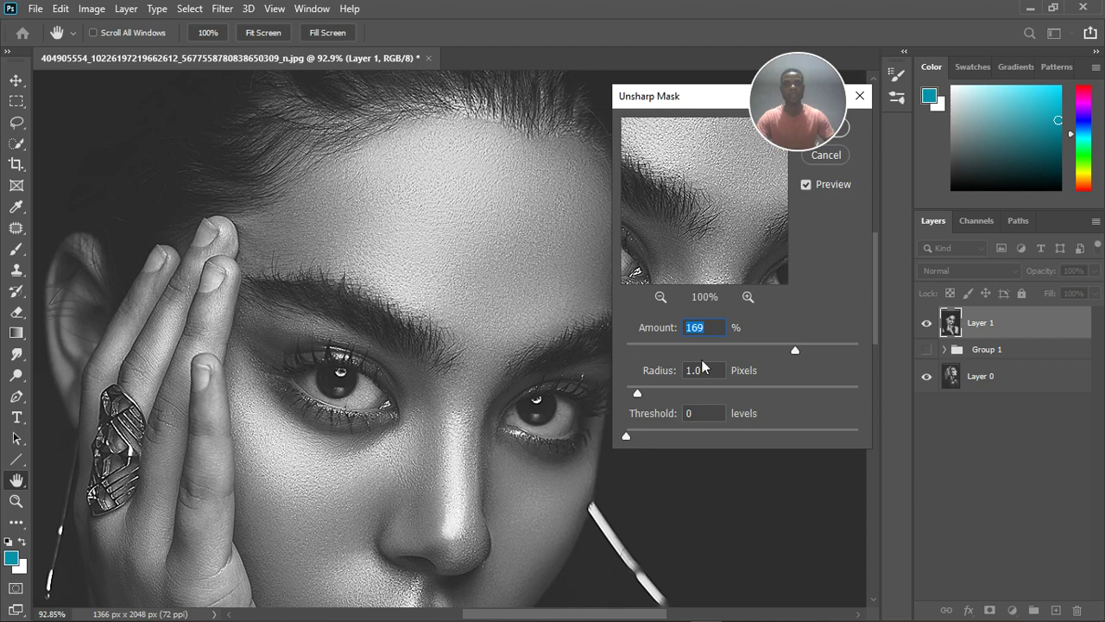
mouse_move(792, 350)
mouse_down()
mouse_move(706, 357)
mouse_move(783, 356)
mouse_up()
click(868, 102)
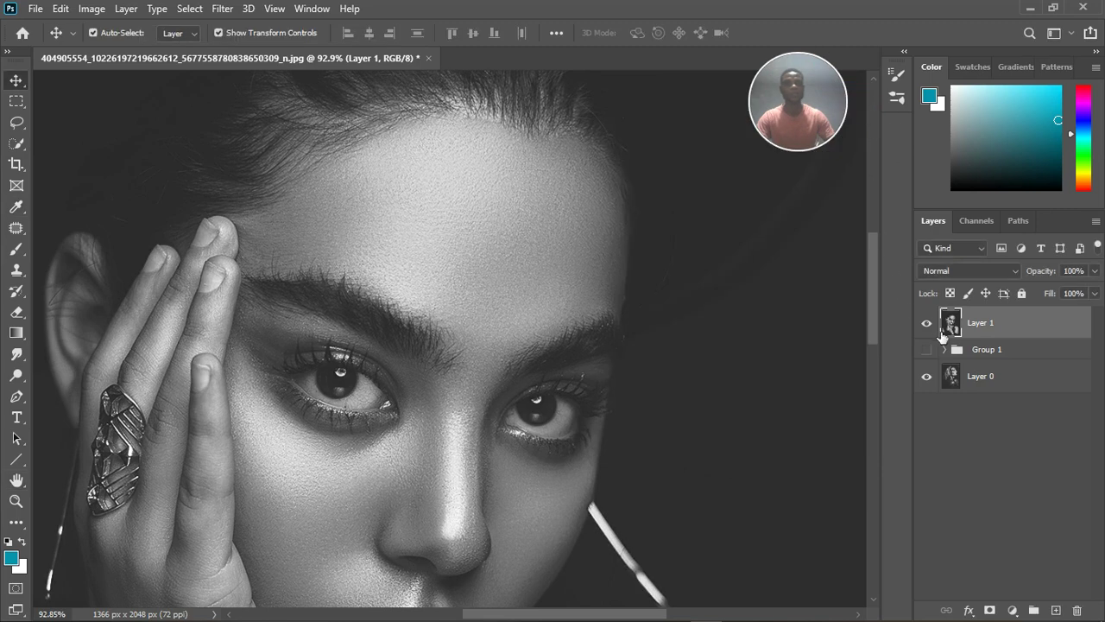
Sharpen Layer 1 with Unsharp Mask at amount 169%, radius 1.0 pixels and threshold 0 levels
click(222, 9)
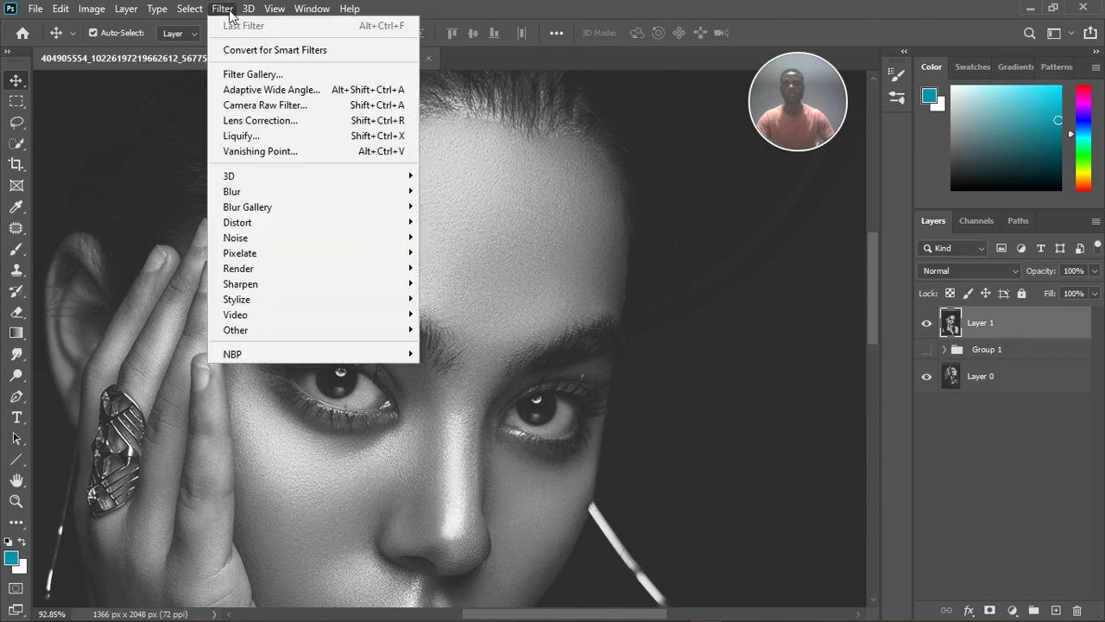
mouse_move(310, 273)
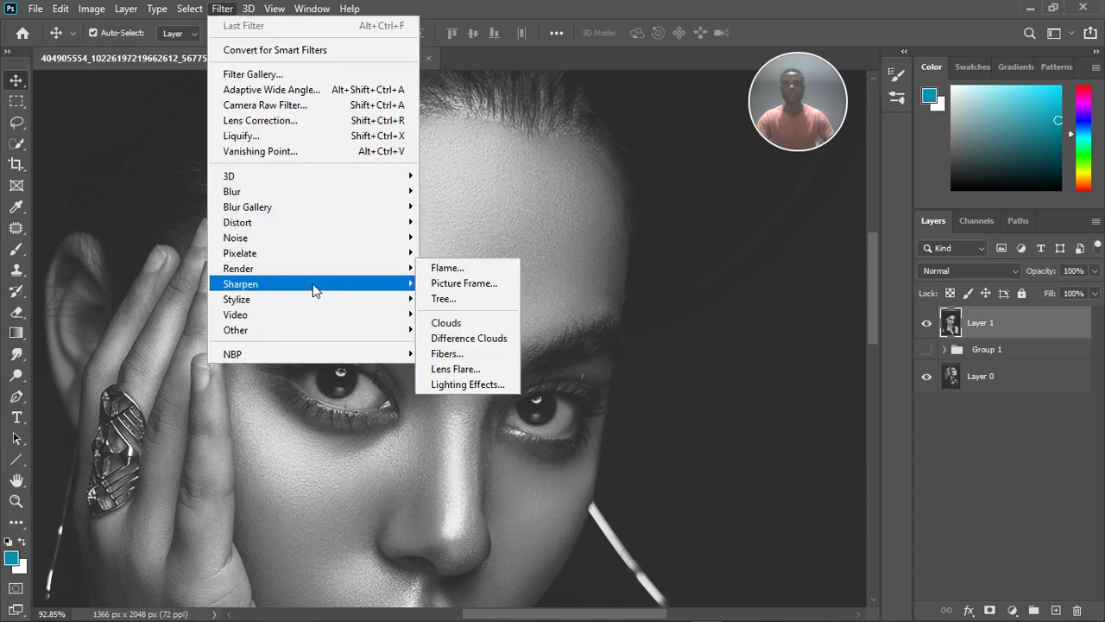
click(463, 360)
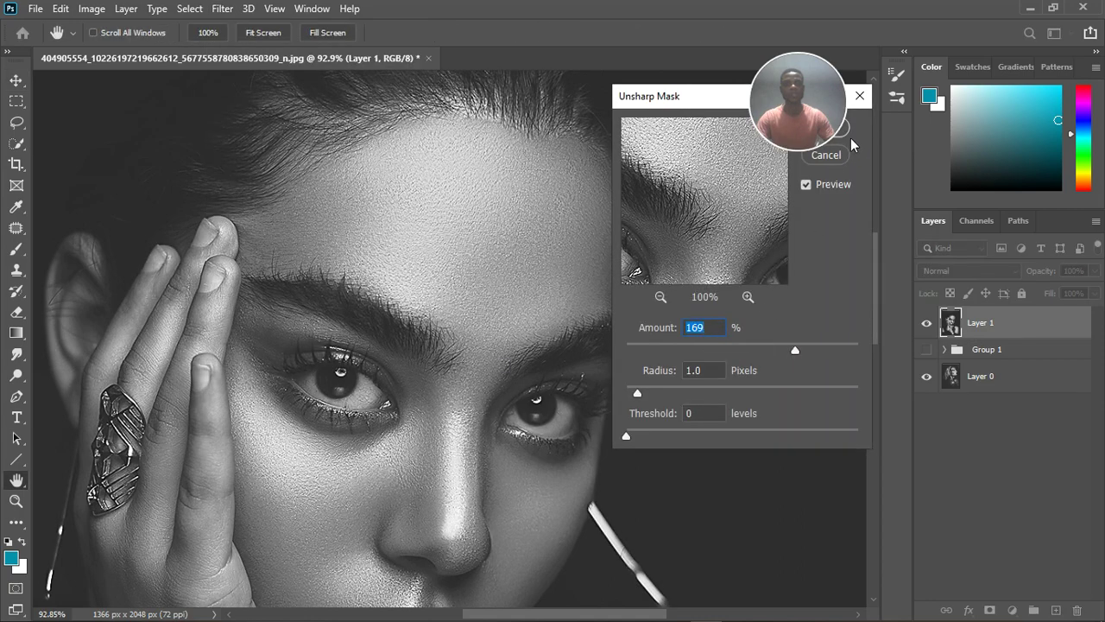
click(843, 131)
key(v)
key(ctrl+0)
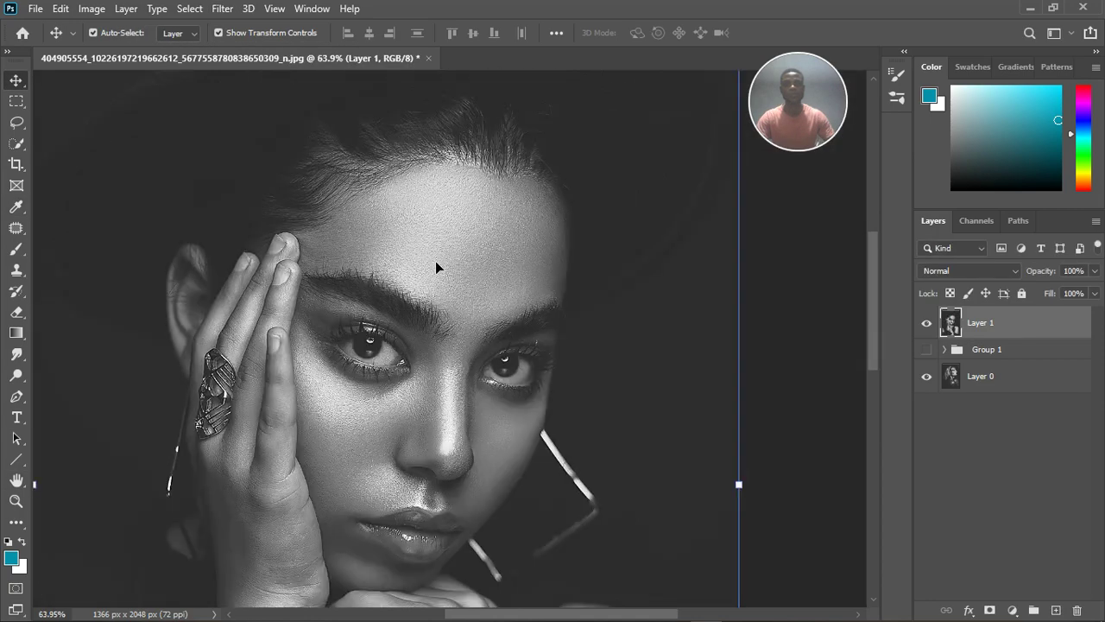
Examine the sharpened portrait at several magnifications and toggle Layer 1 to compare it with the reference
scroll(438, 261, down, 1)
scroll(404, 421, up, 3)
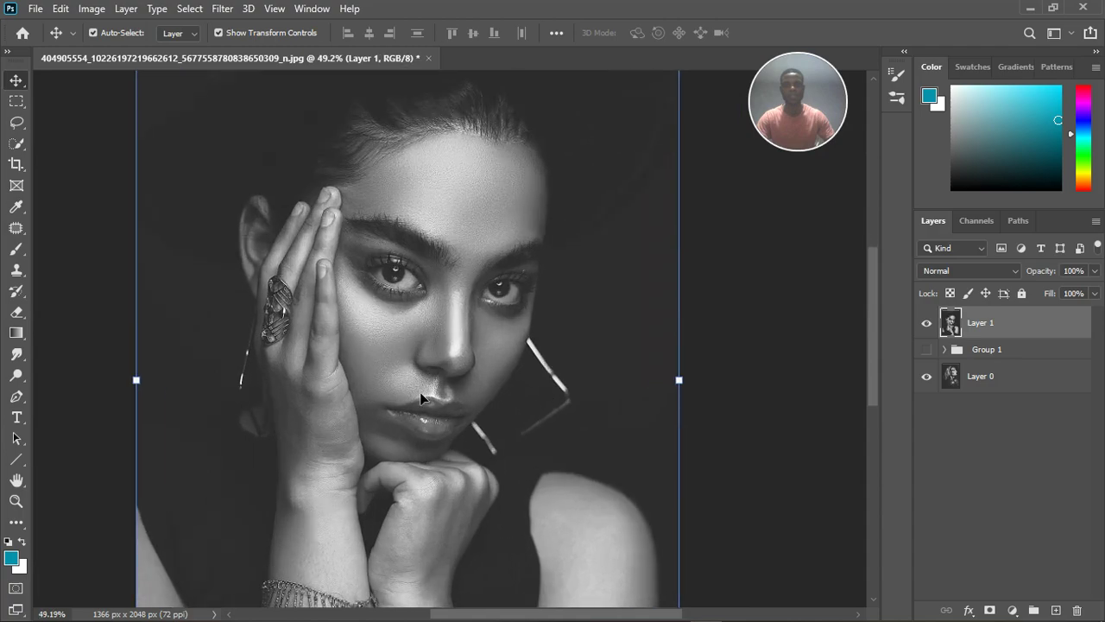
scroll(447, 206, up, 4)
scroll(447, 200, up, 3)
scroll(447, 200, down, 5)
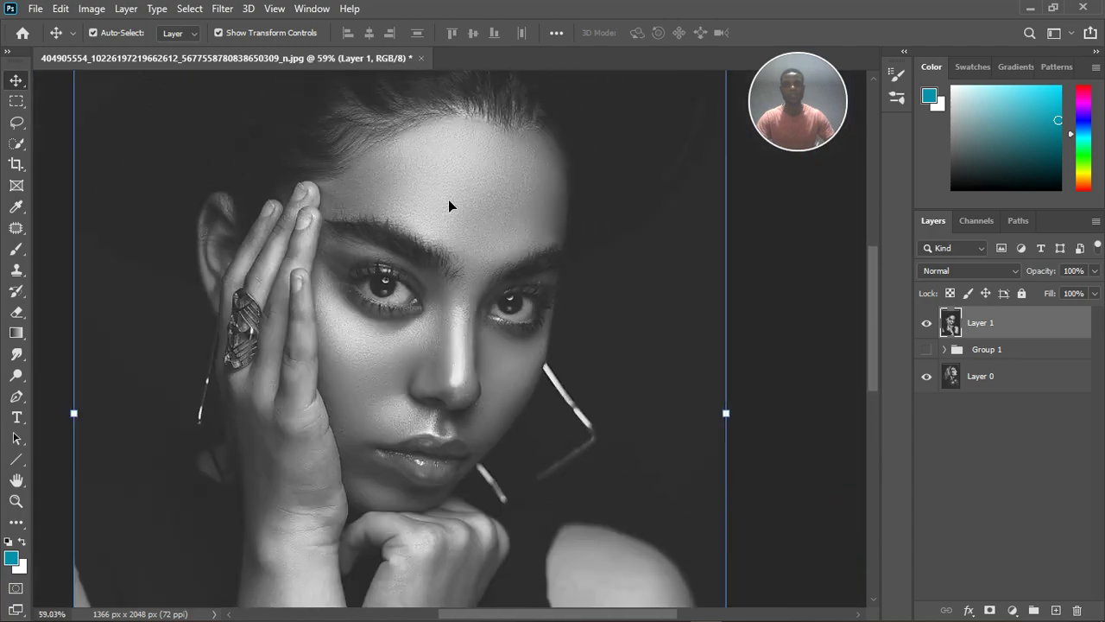
click(929, 324)
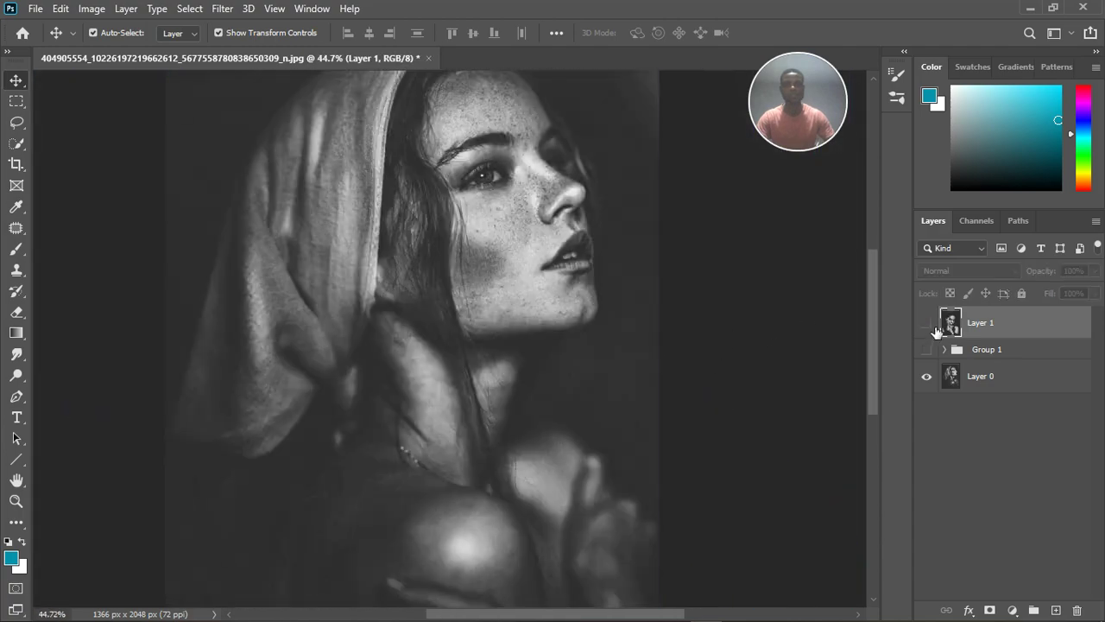
click(929, 324)
scroll(448, 272, down, 3)
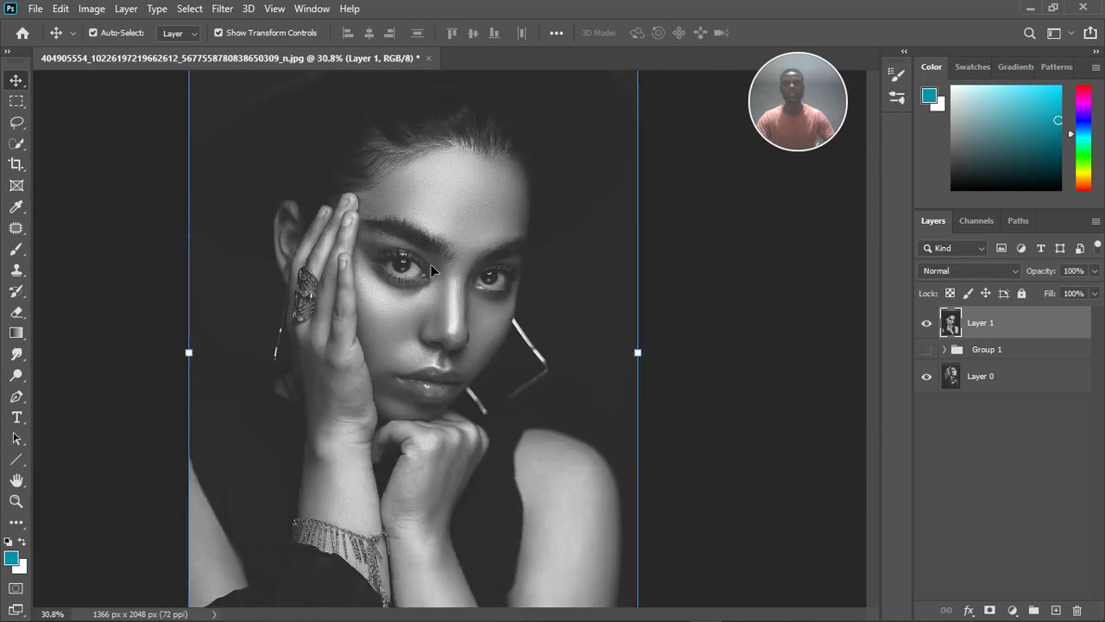
scroll(471, 282, up, 1)
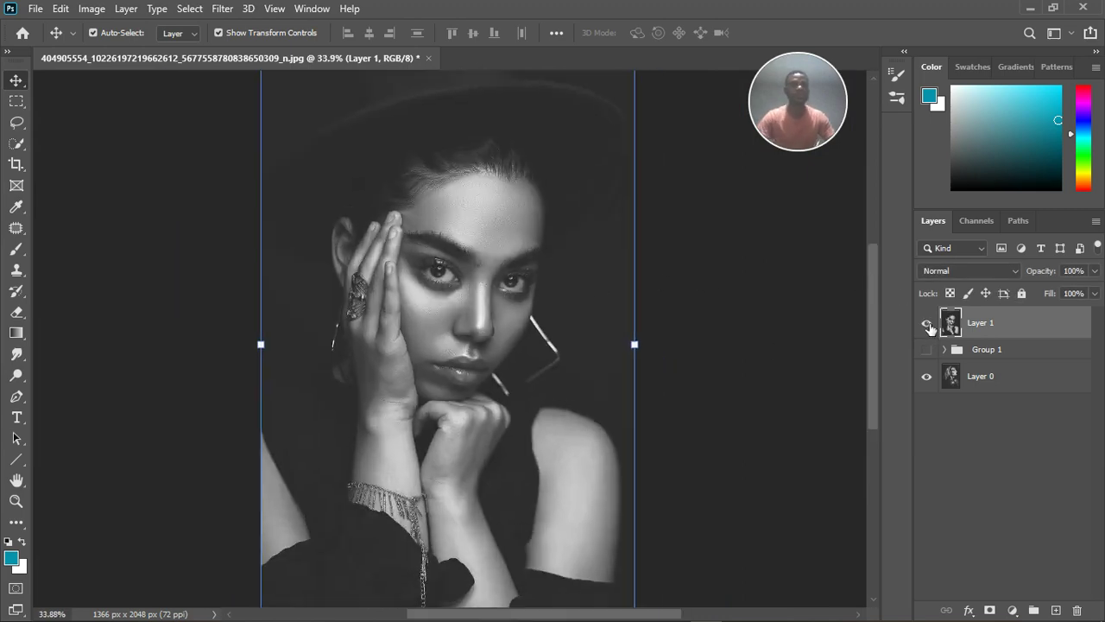
Hide Layer 1, and show and expand Group 1 to reach its adjustments and photos
click(926, 349)
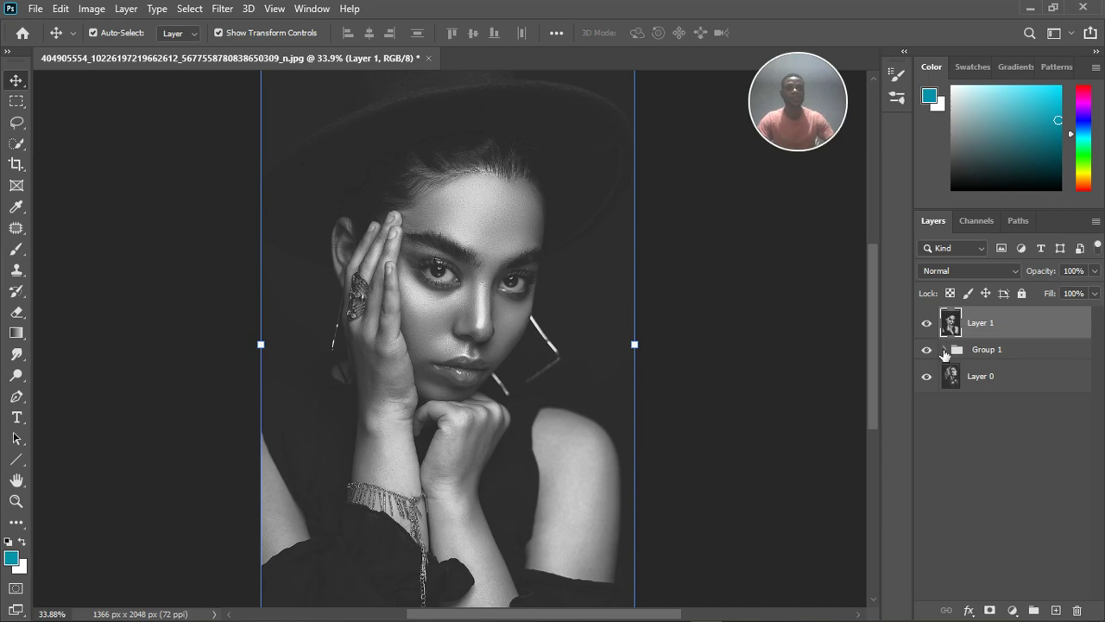
click(926, 322)
click(944, 349)
scroll(967, 518, down, 2)
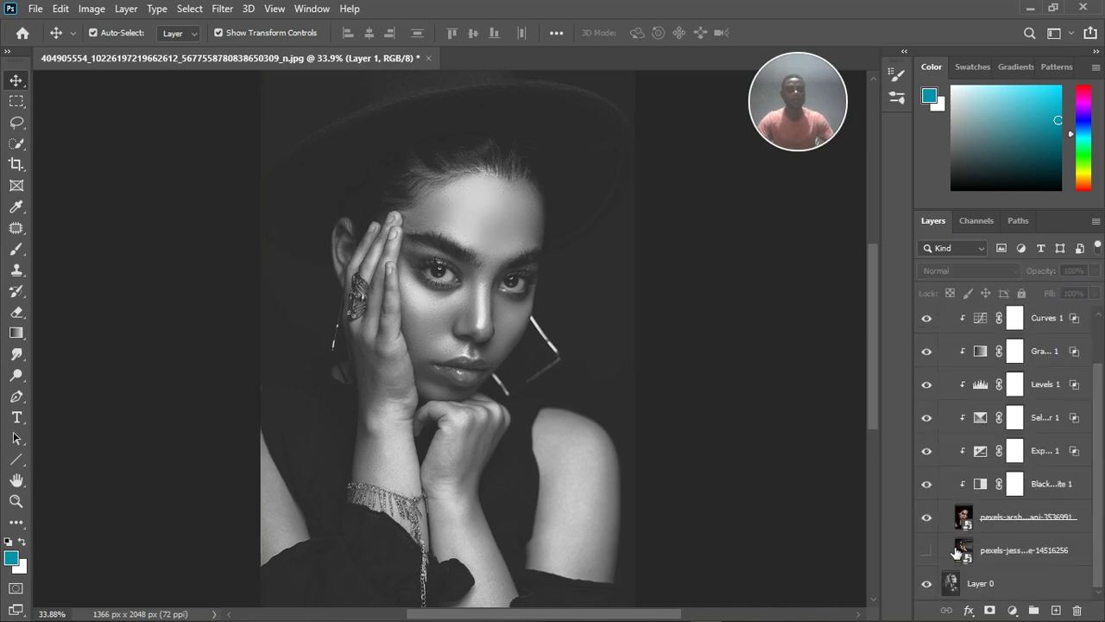
Hide the portrait and place the shown kettlebell photo above it, unclipped, directly beneath the Black & White adjustment
click(927, 516)
click(927, 550)
drag(992, 561, 993, 518)
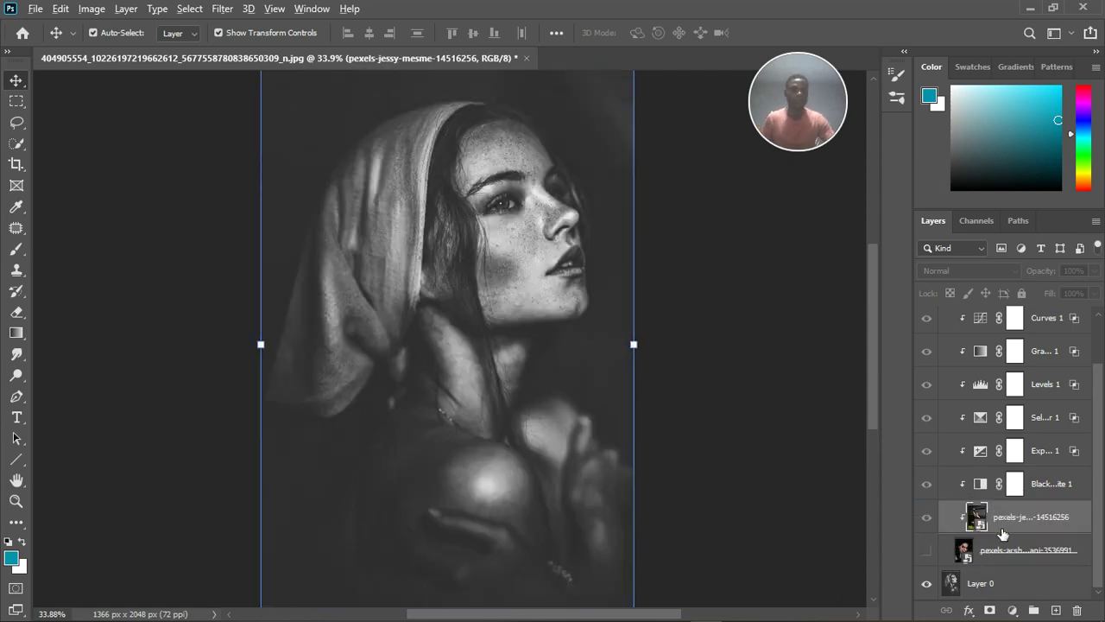
alt+click(1000, 533)
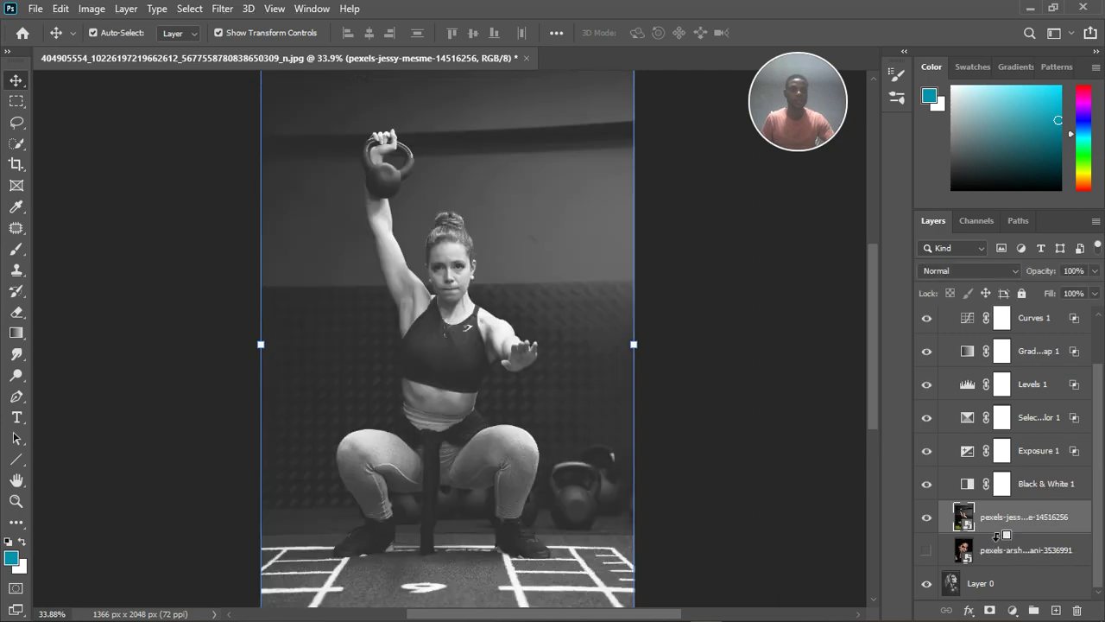
Toggle Group 1's visibility to compare the kettlebell photo's tones with the reference
click(1017, 484)
key(ctrl+0)
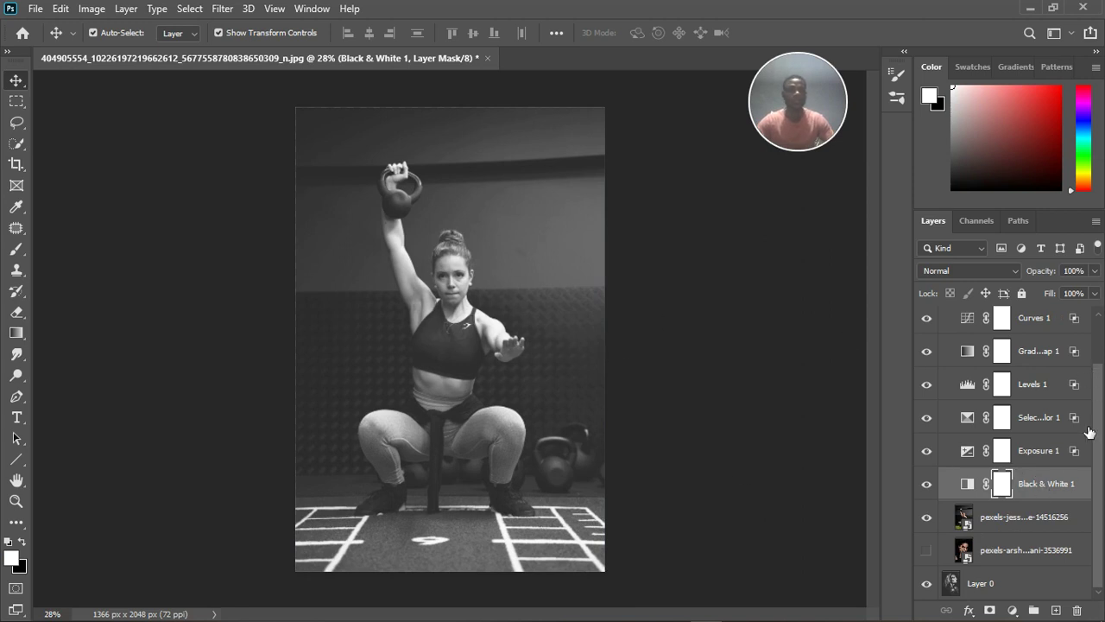
scroll(1036, 460, up, 2)
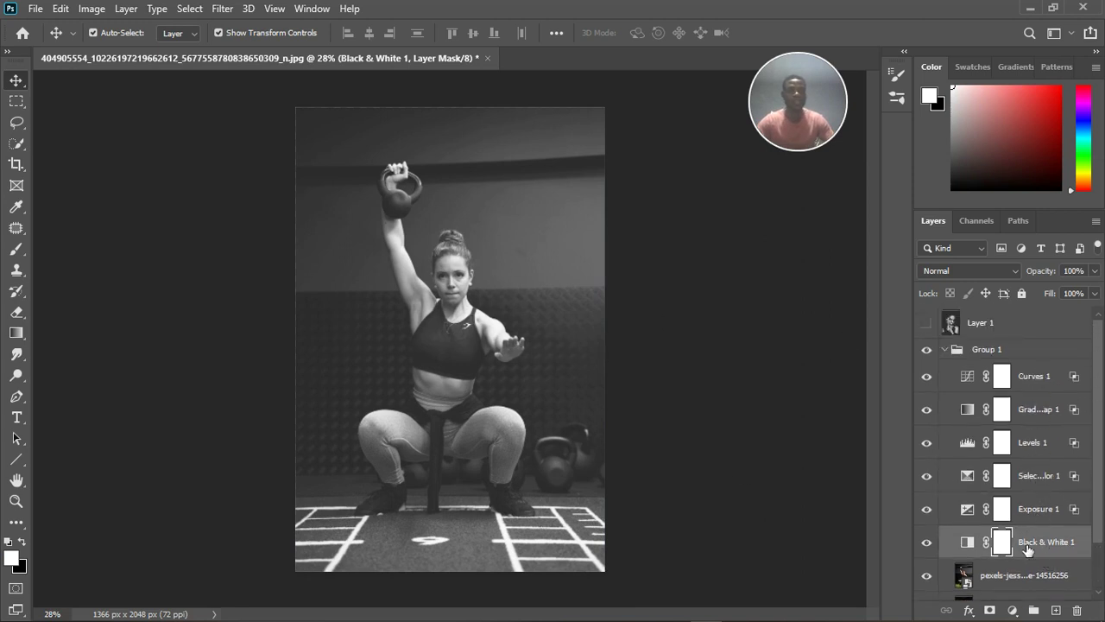
click(926, 350)
click(932, 352)
click(928, 352)
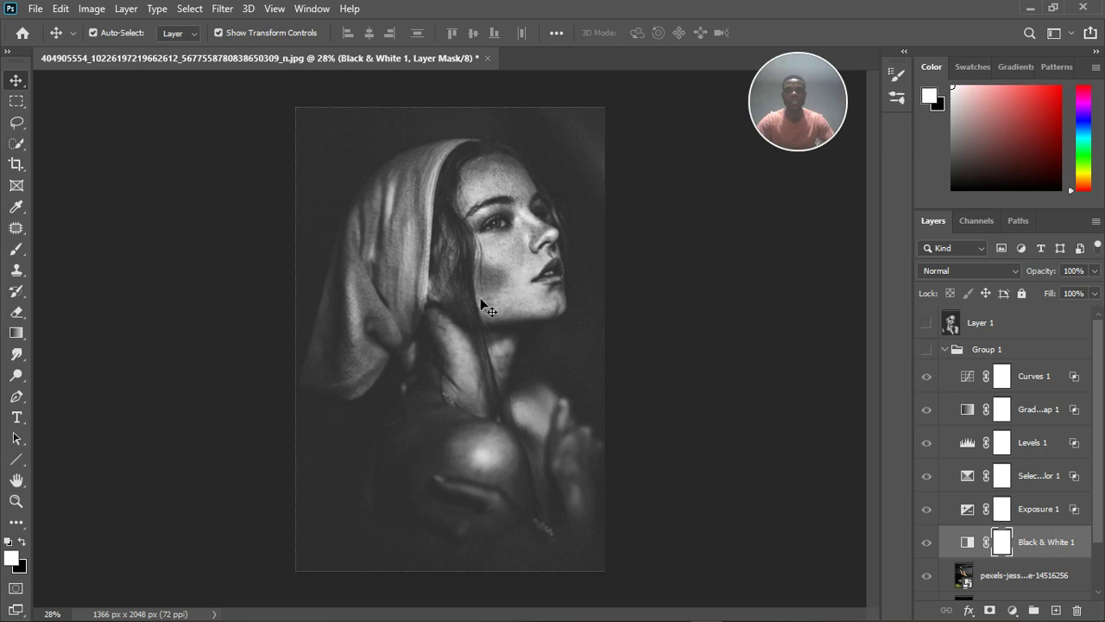
click(928, 350)
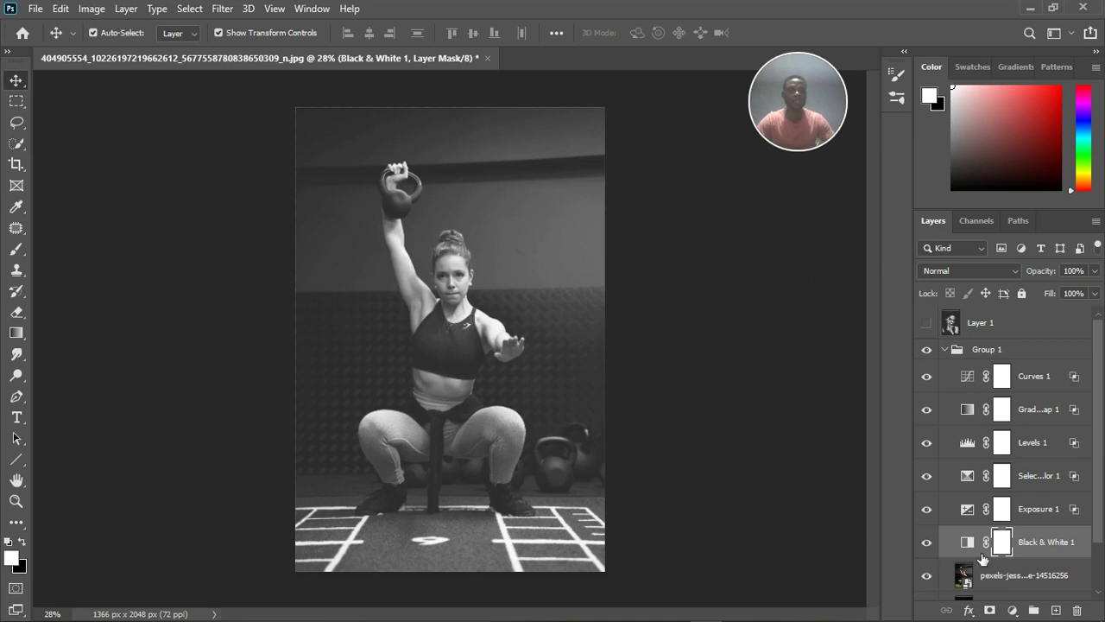
Set the Exposure adjustment's Gamma Correction to 0.65 to darken the kettlebell photo
double_click(972, 516)
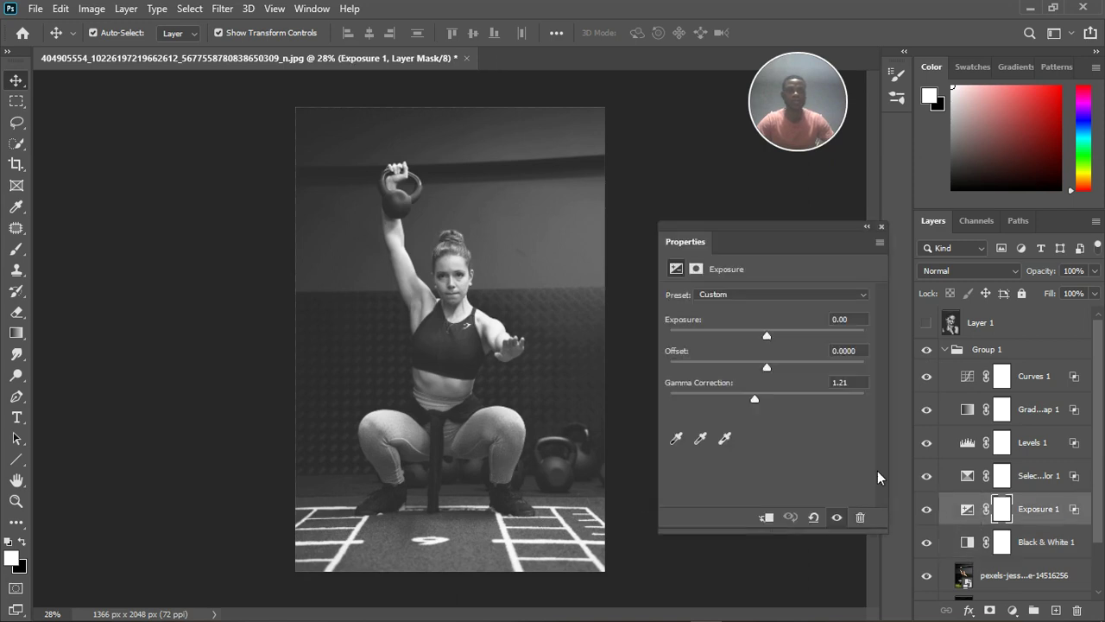
drag(777, 399, 811, 401)
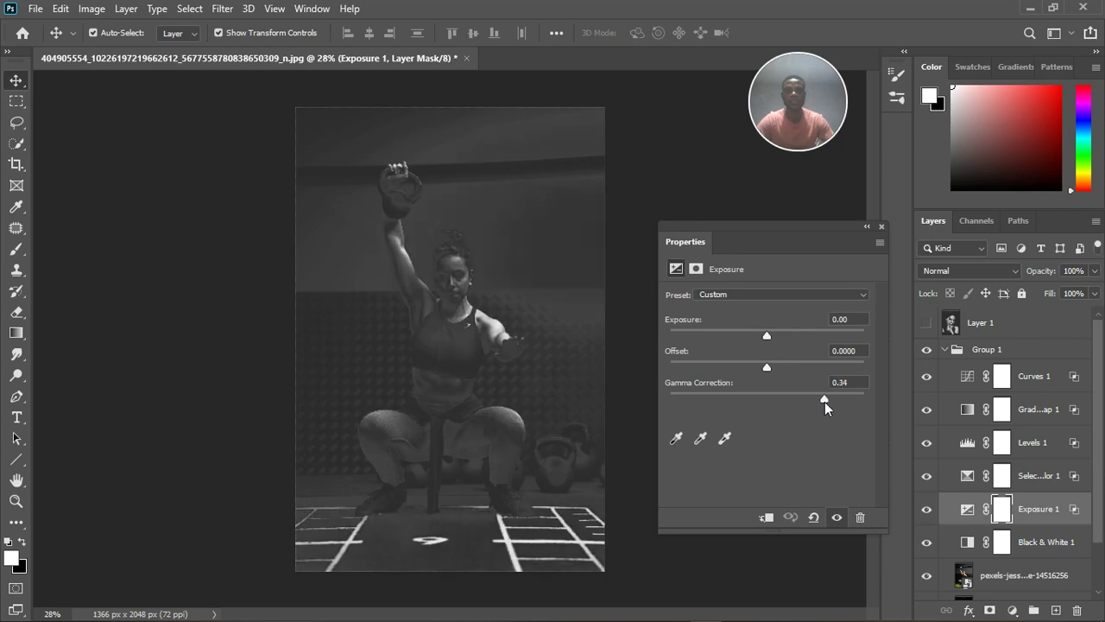
drag(824, 401, 794, 401)
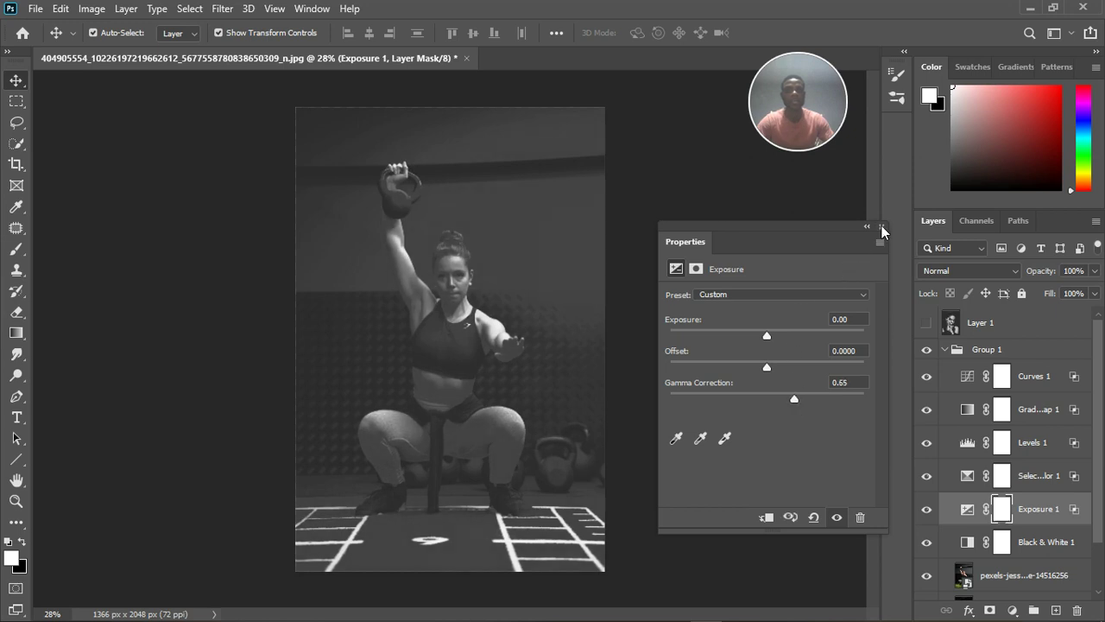
Set the Exposure adjustment's Underlying Layer Blend If range to 0 for blacks and split 55 / 97 for whites
click(1064, 522)
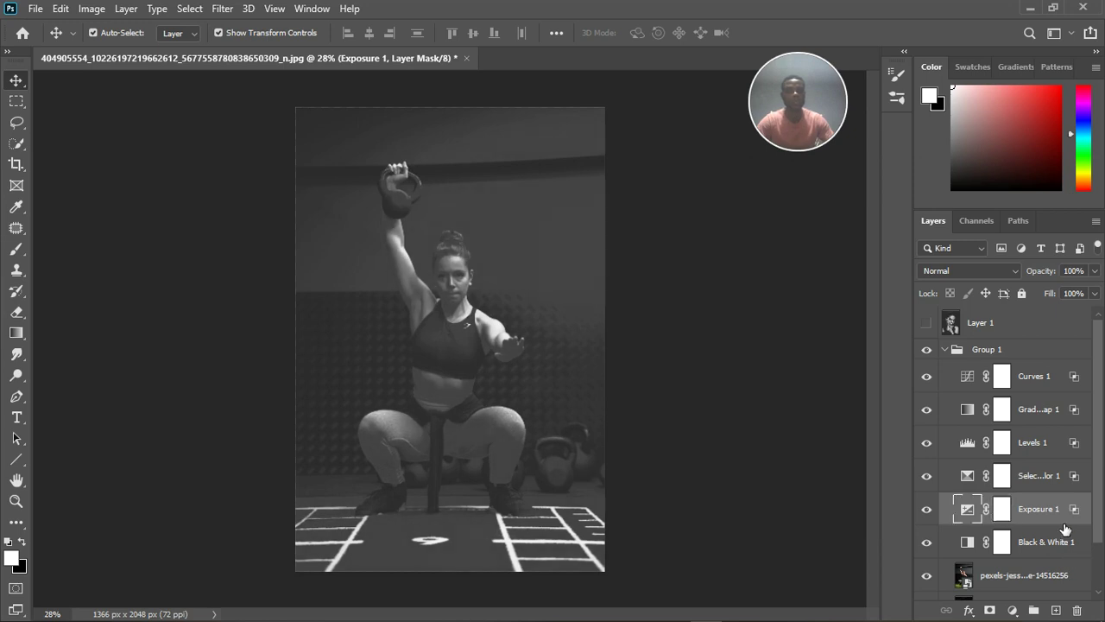
double_click(1064, 523)
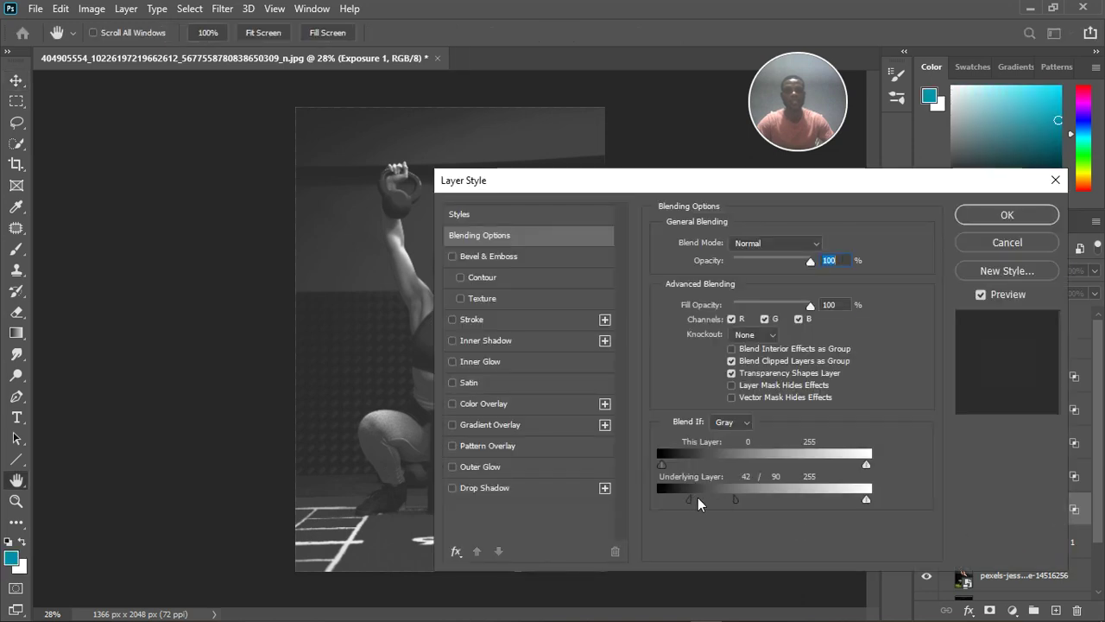
drag(710, 499, 713, 500)
drag(895, 190, 1034, 163)
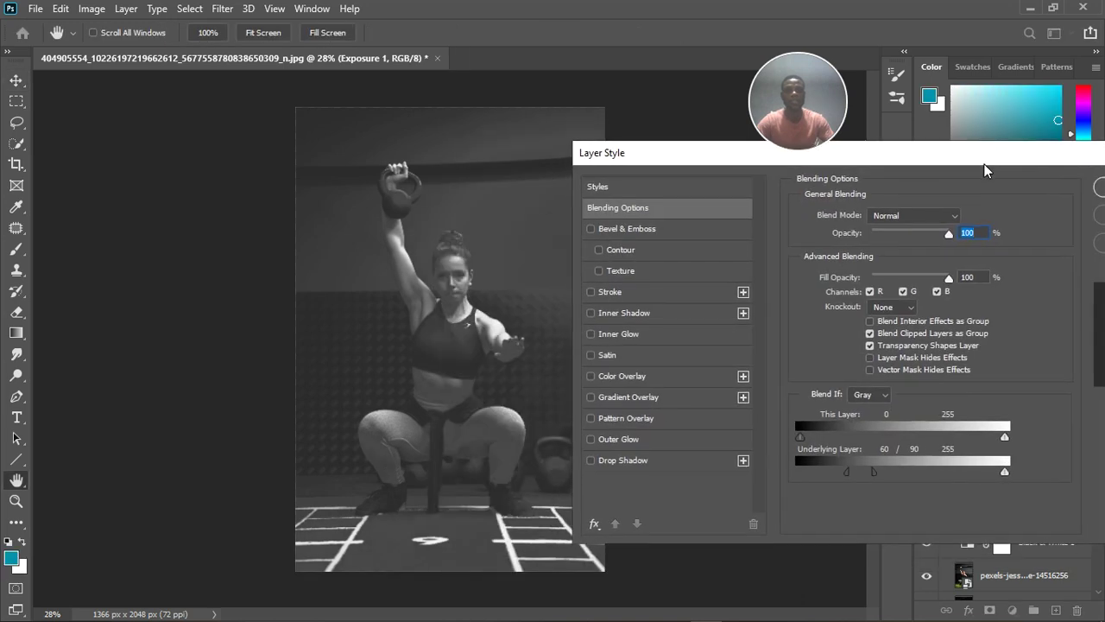
drag(847, 472, 798, 472)
drag(873, 471, 768, 476)
drag(1005, 474, 844, 485)
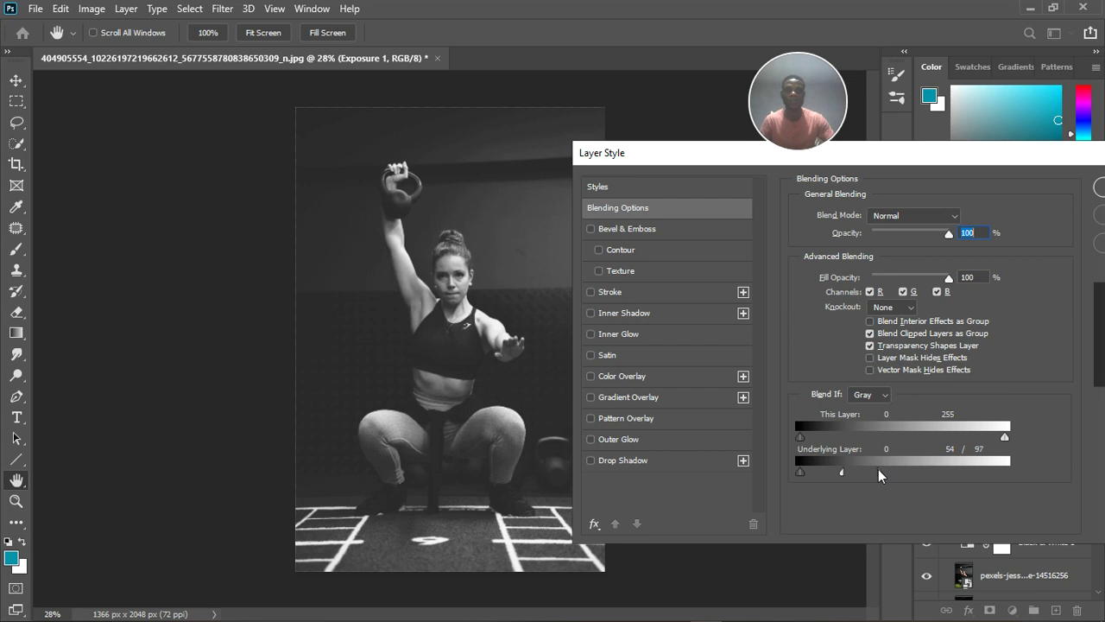
drag(1002, 154, 918, 155)
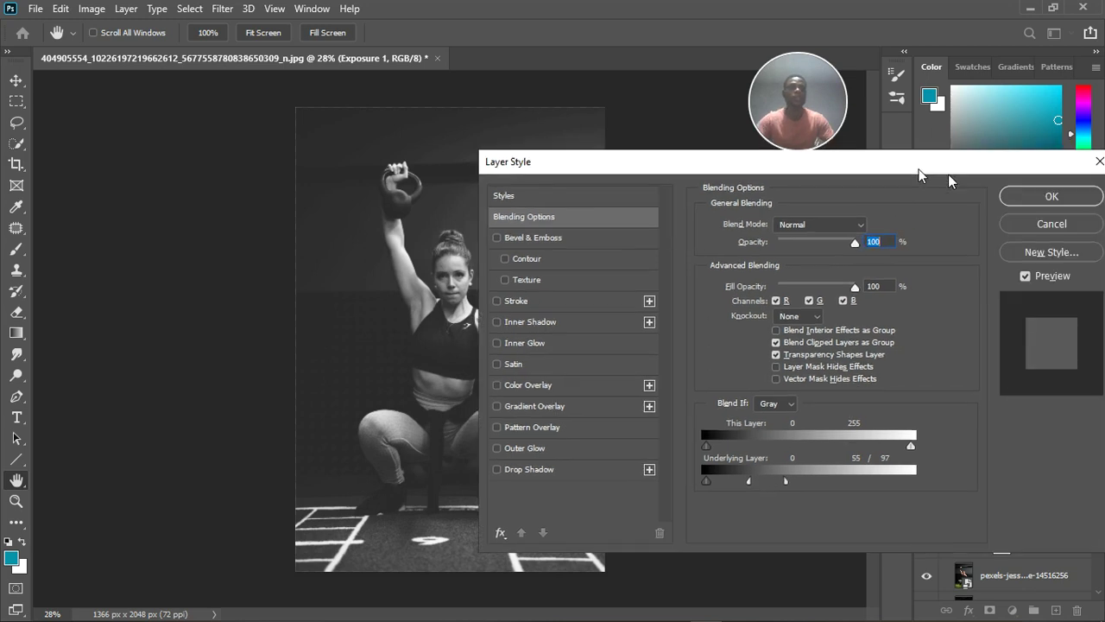
click(1025, 205)
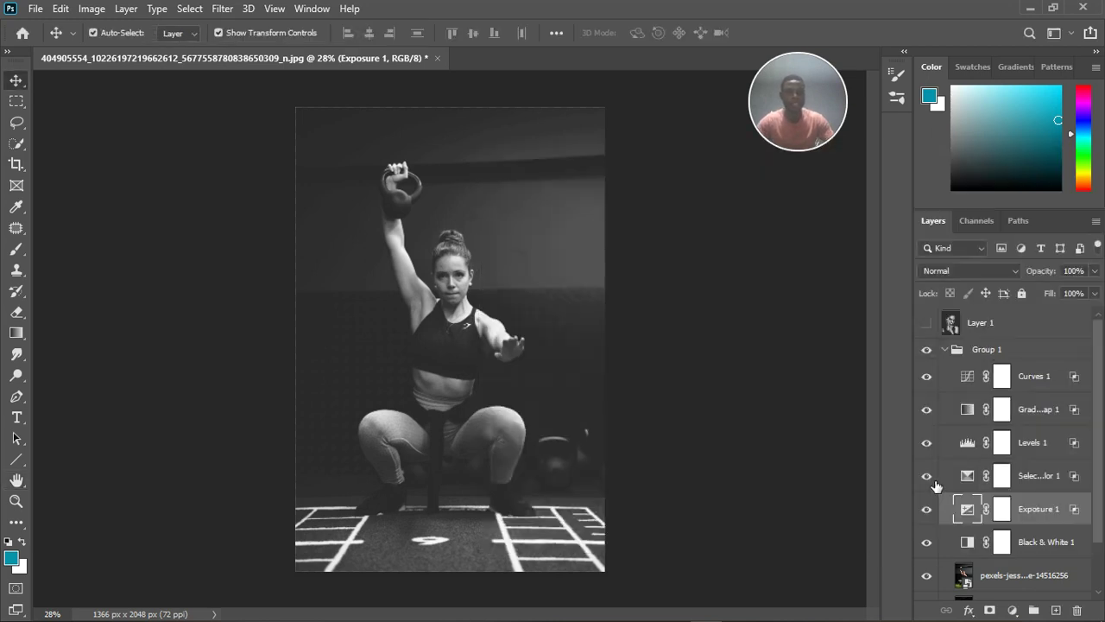
Check the Selective Color adjustment's effect and set Black to -30% for its Blacks range
click(929, 476)
click(928, 477)
double_click(968, 477)
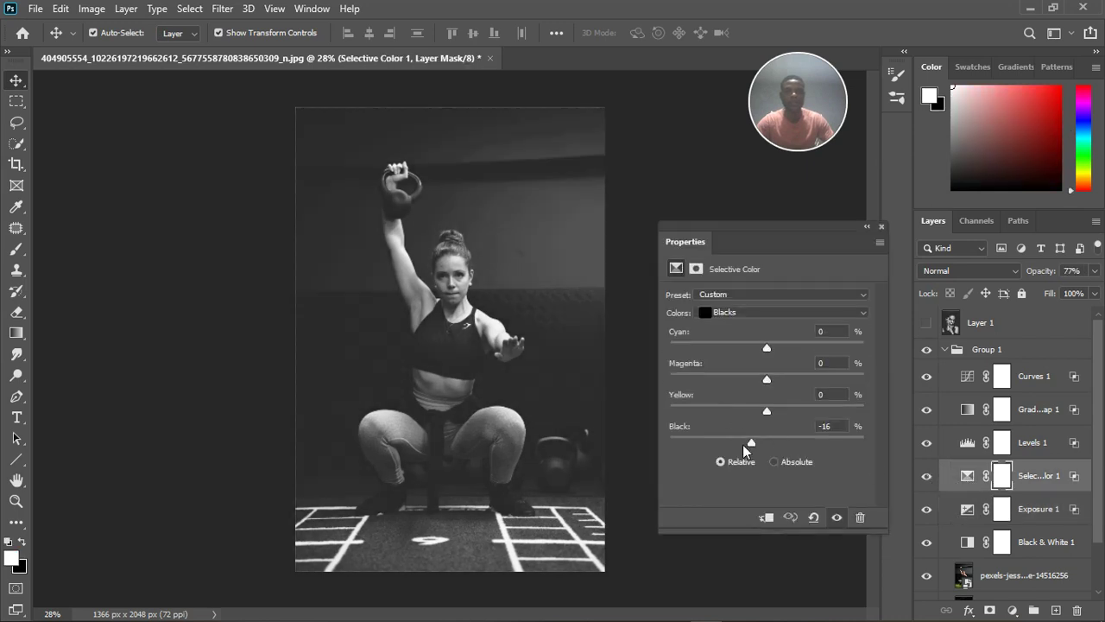
drag(748, 442, 738, 446)
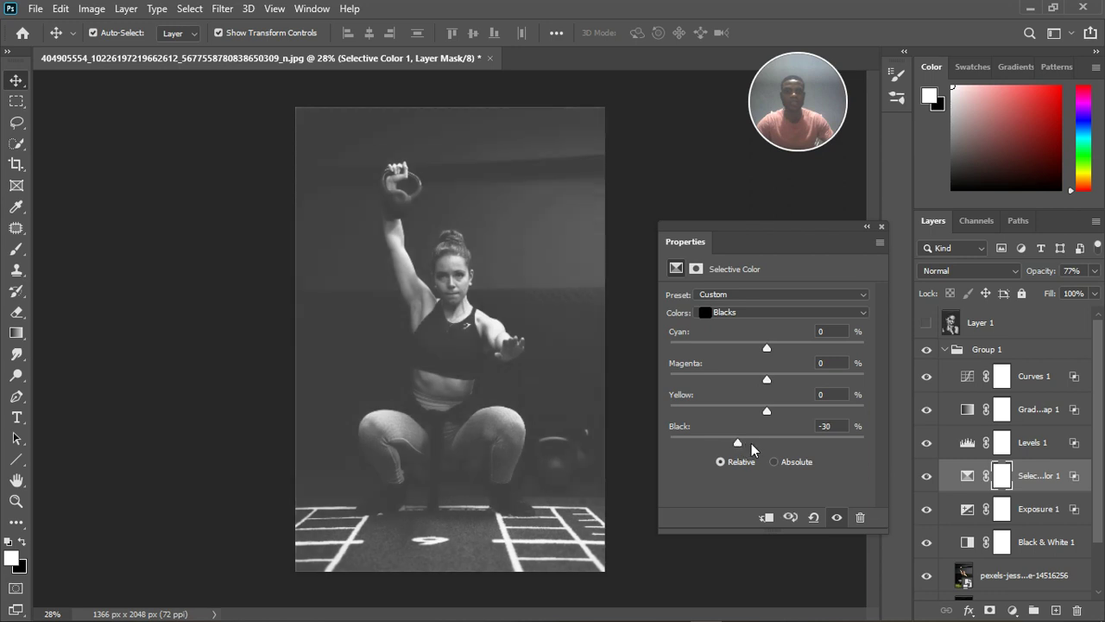
click(882, 227)
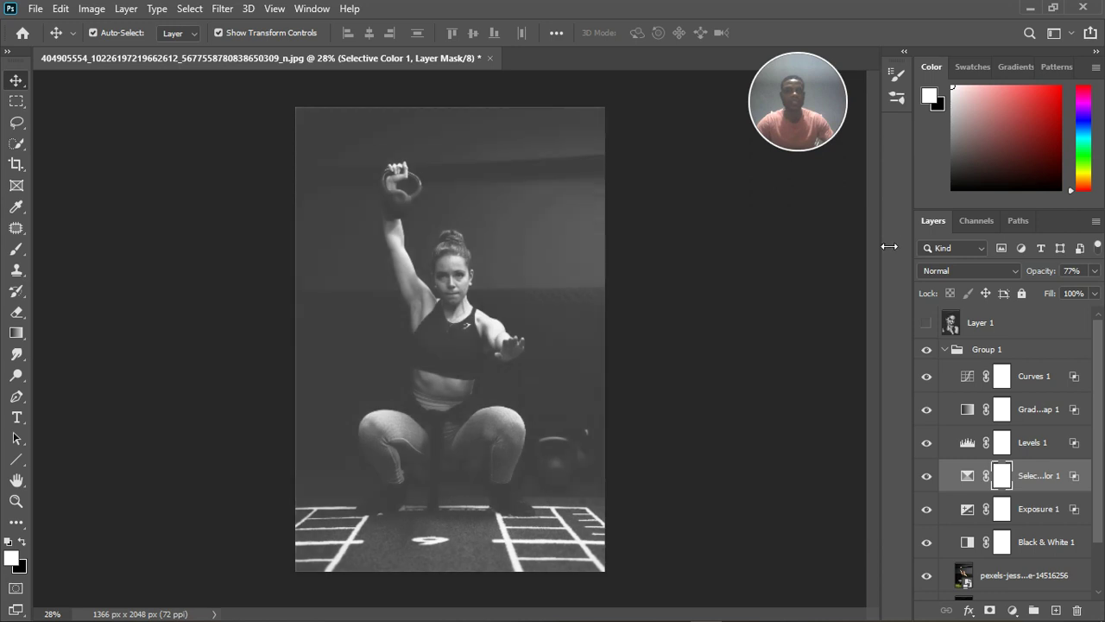
Set the Black & White adjustment's Reds to 83 and Yellows to 6
double_click(968, 542)
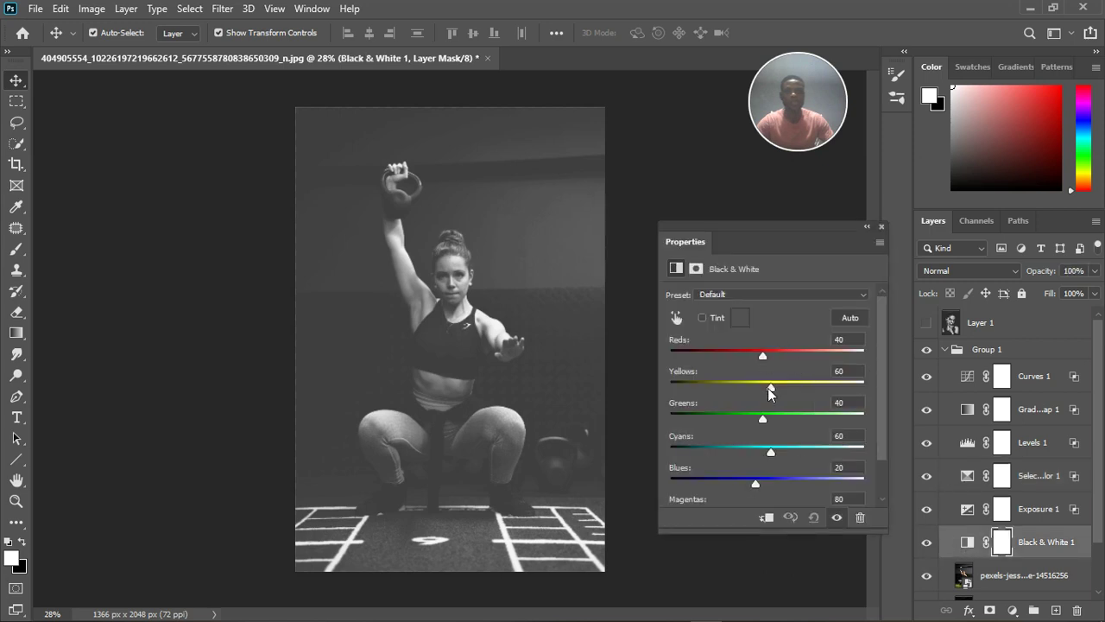
mouse_move(769, 388)
mouse_down()
mouse_move(788, 392)
mouse_move(761, 395)
mouse_up()
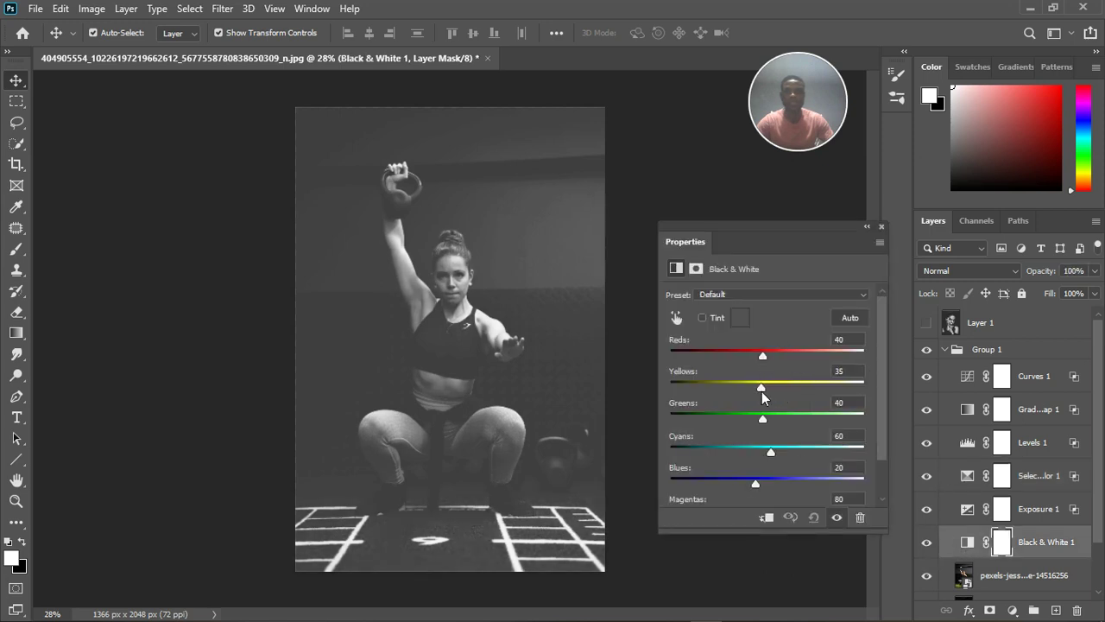
drag(762, 354, 750, 393)
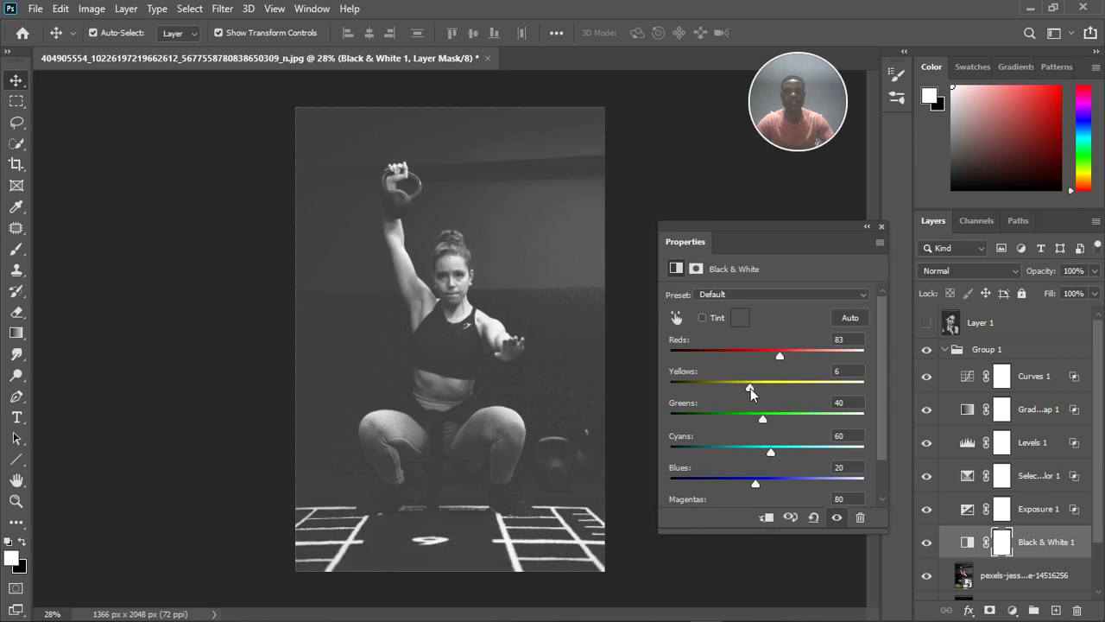
click(882, 227)
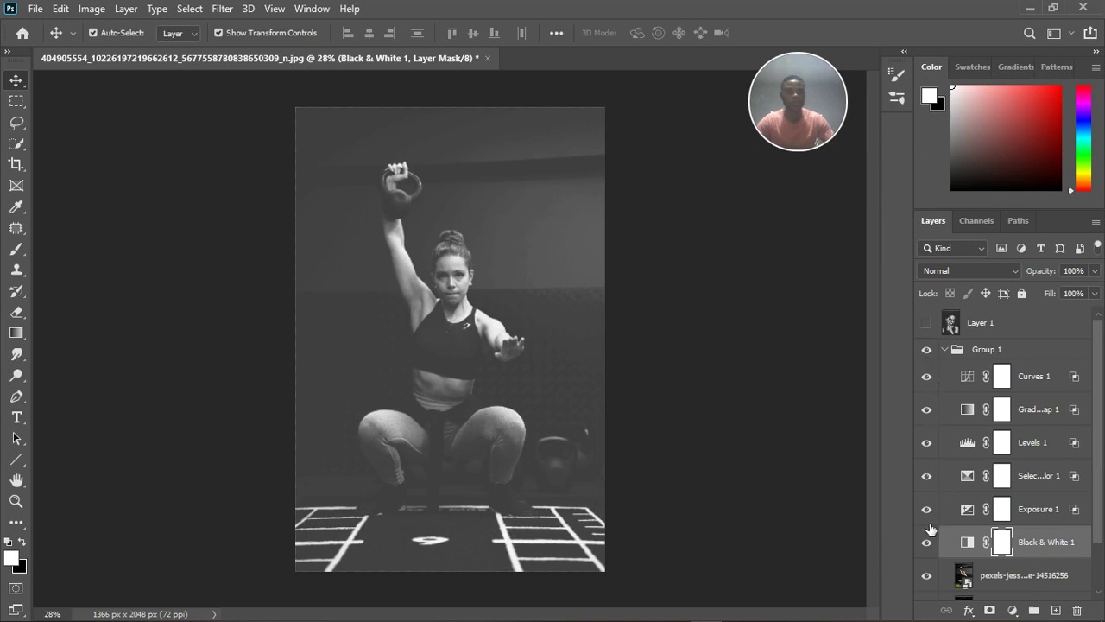
Set the Black & White adjustment's Greens, Cyans and Blues to -200 and its Yellows to -19
double_click(971, 544)
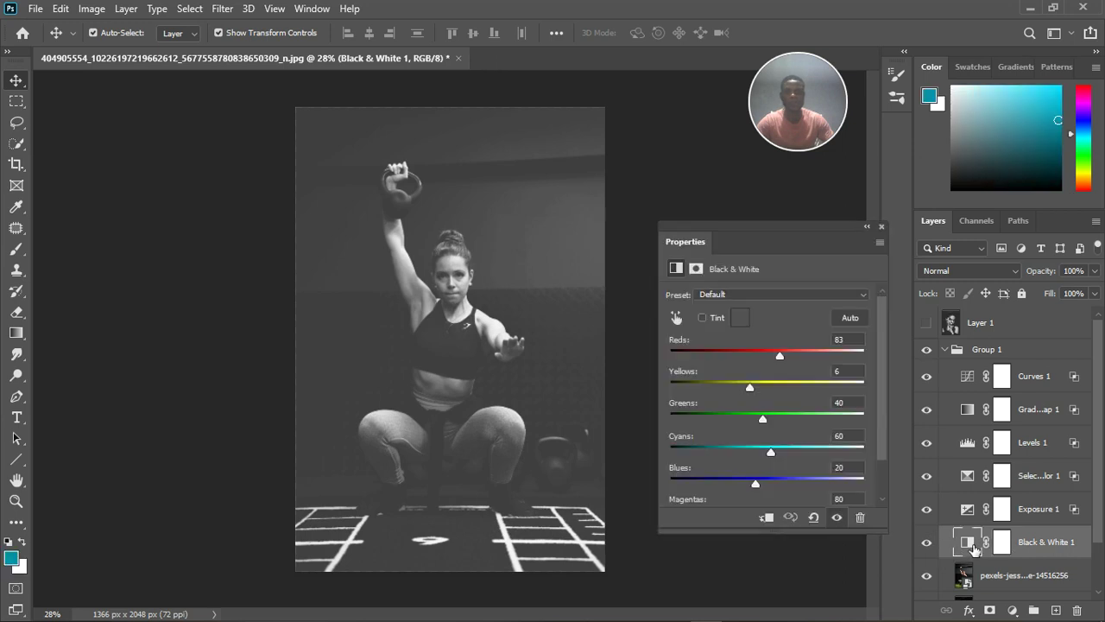
drag(760, 420, 658, 422)
drag(765, 453, 666, 456)
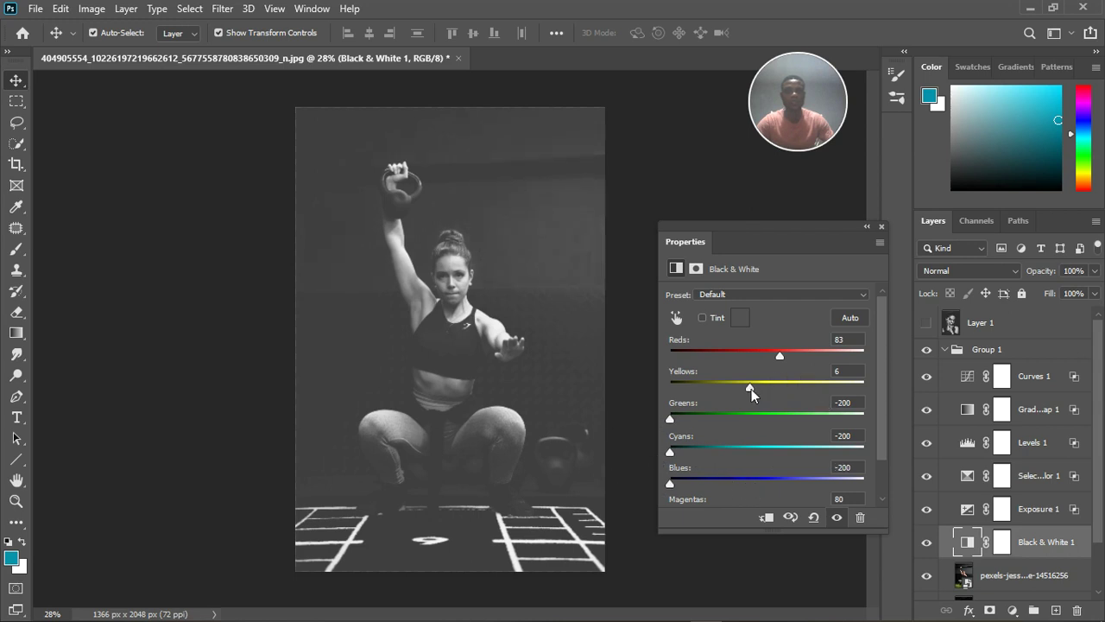
drag(751, 392, 742, 392)
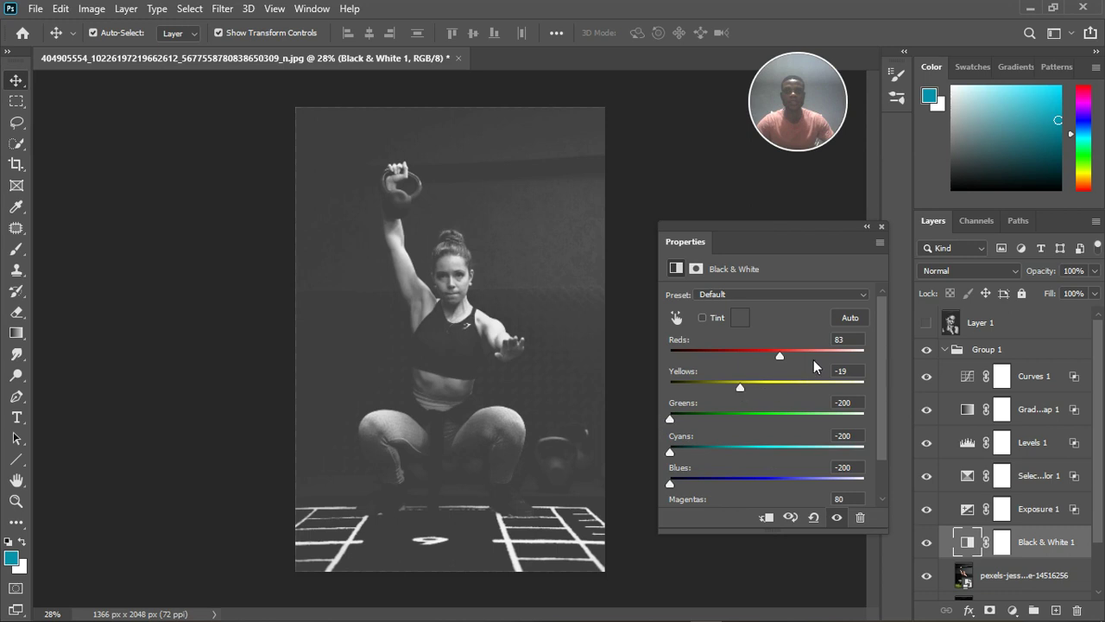
click(882, 227)
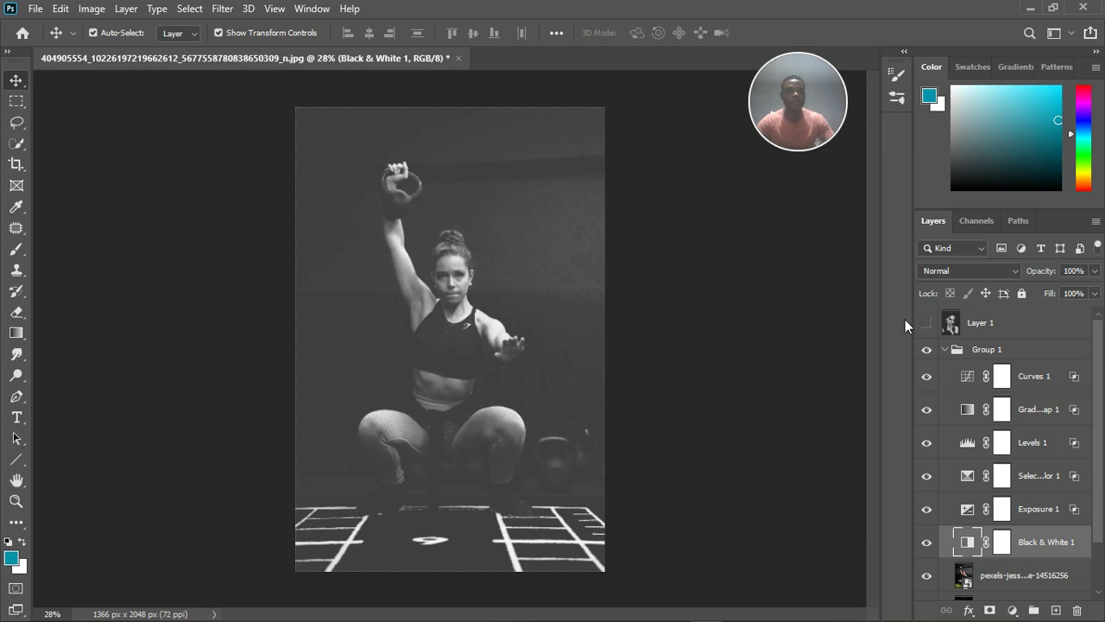
Check the Levels adjustment's effect and review its output levels
click(927, 443)
double_click(970, 446)
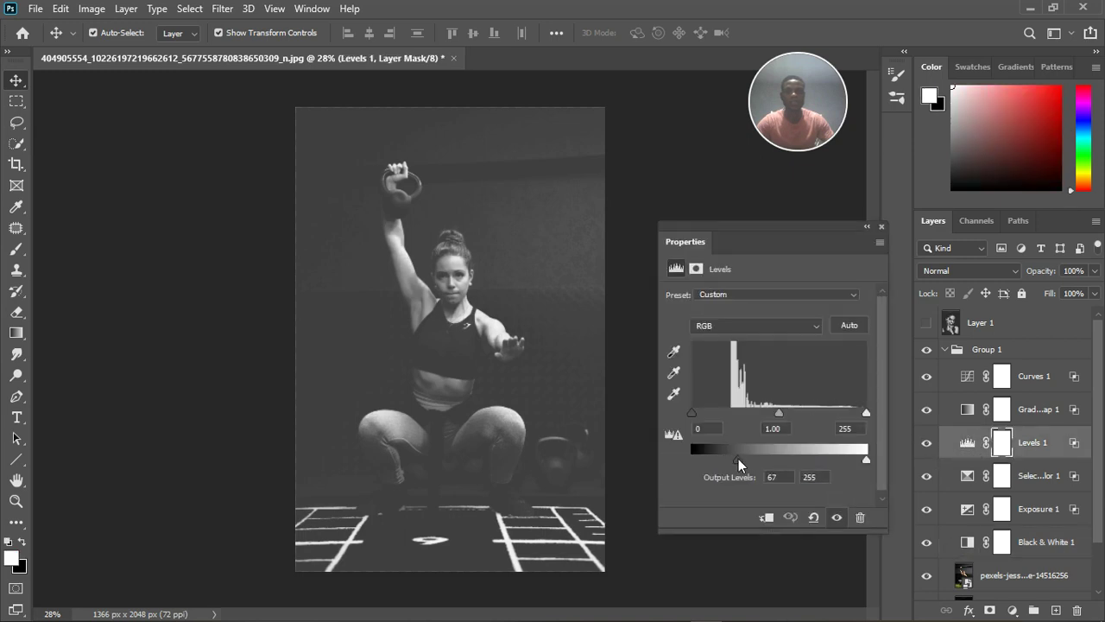
click(880, 227)
Adjust the Gradient Map adjustment's opacity to deepen the kettlebell photo's shadows
click(1062, 417)
click(1094, 271)
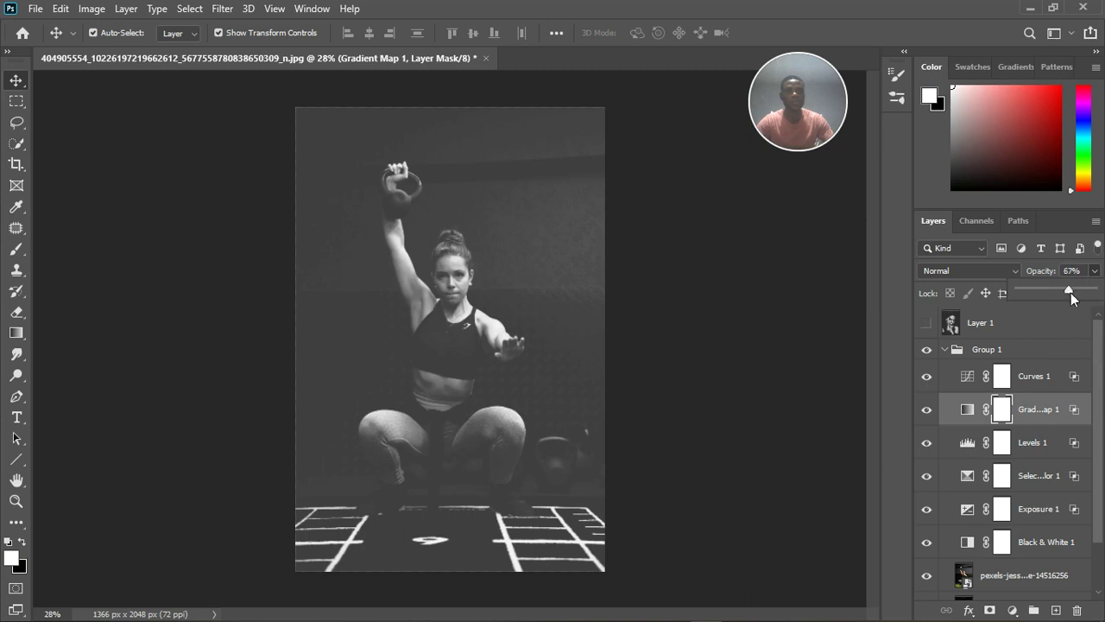
drag(1071, 293, 1071, 293)
Toggle the Curves adjustment's visibility to judge its effect on the kettlebell photo
click(965, 390)
click(940, 385)
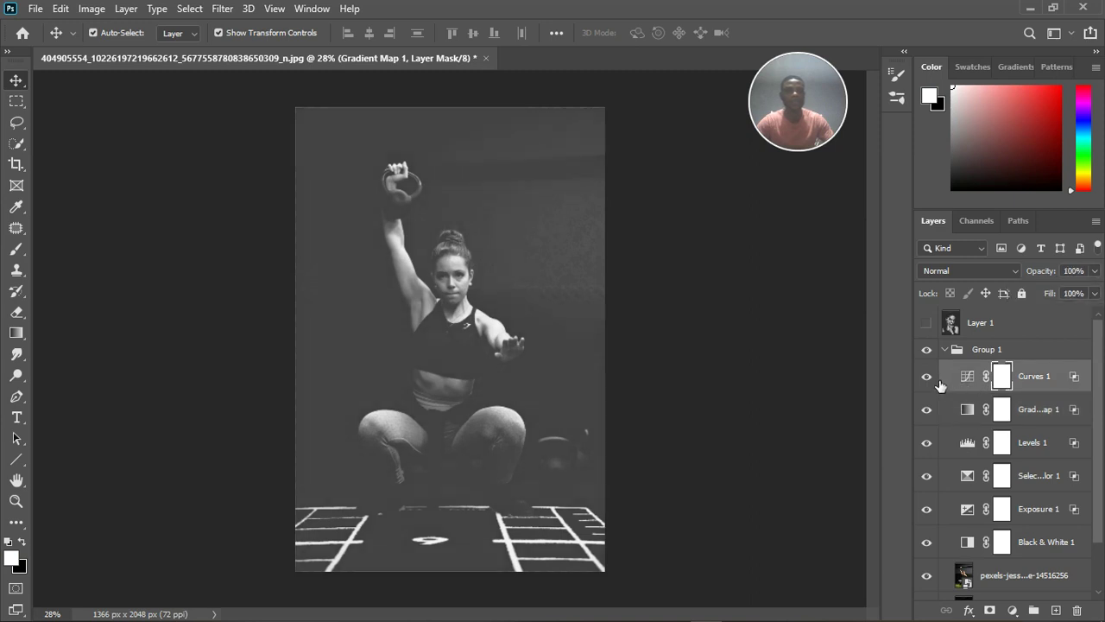
click(938, 384)
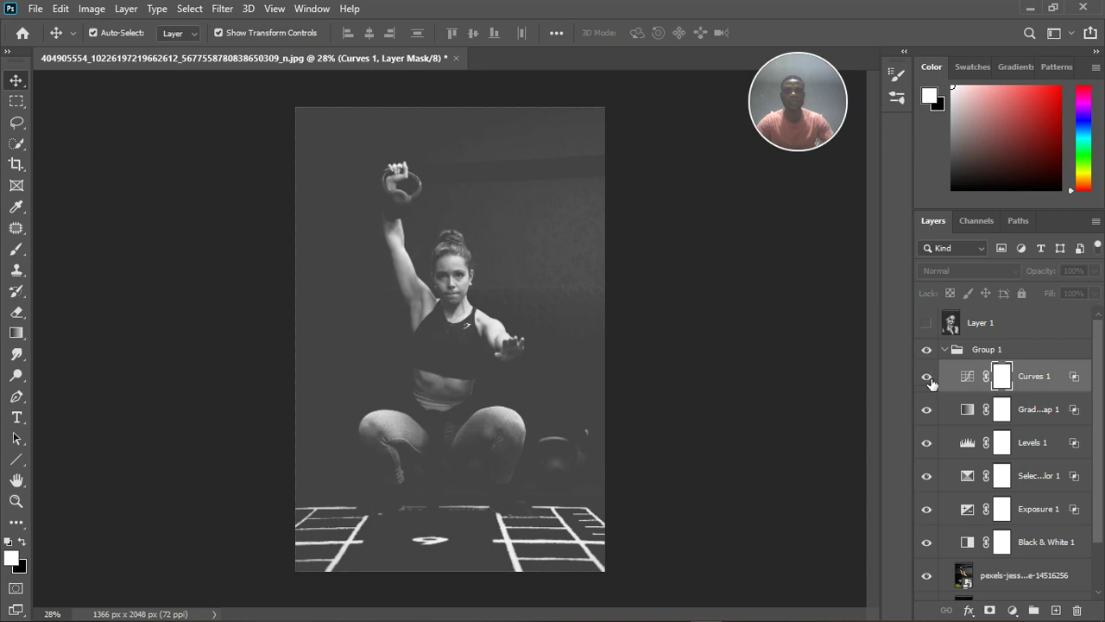
click(928, 379)
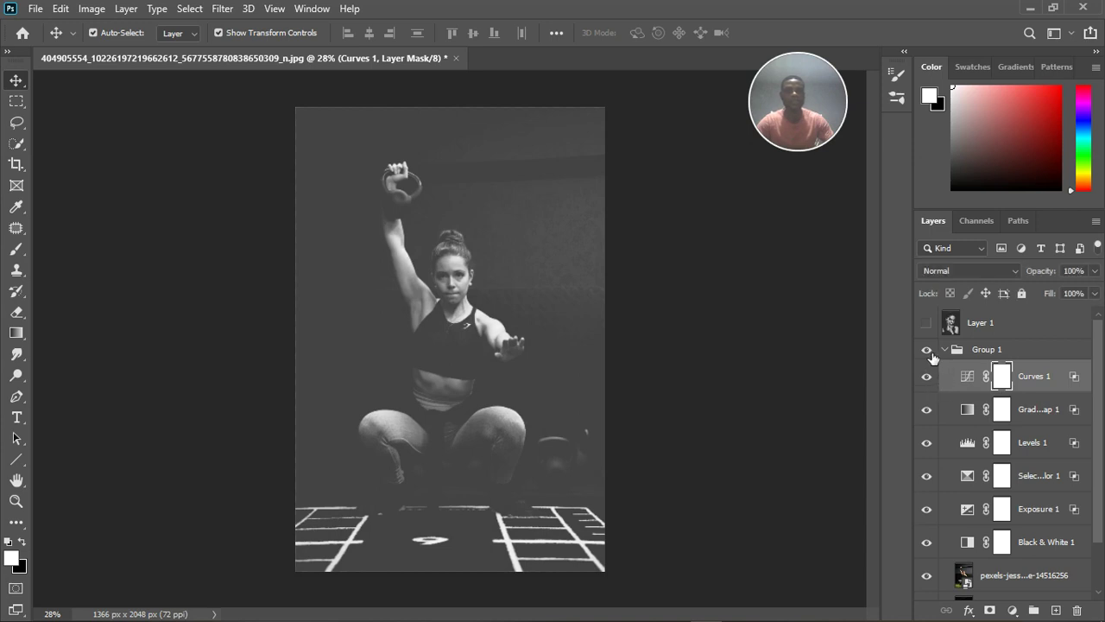
Toggle Group 1's visibility and collapse it to compare the adjusted kettlebell photo with the reference
click(927, 350)
click(927, 349)
scroll(483, 404, down, 3)
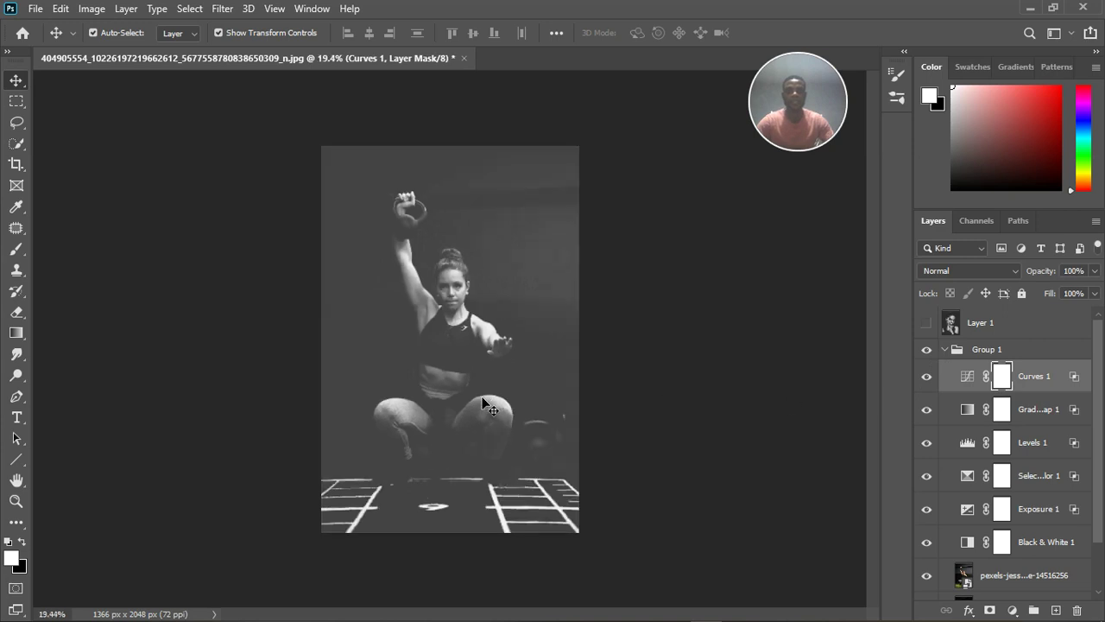
click(953, 352)
click(928, 350)
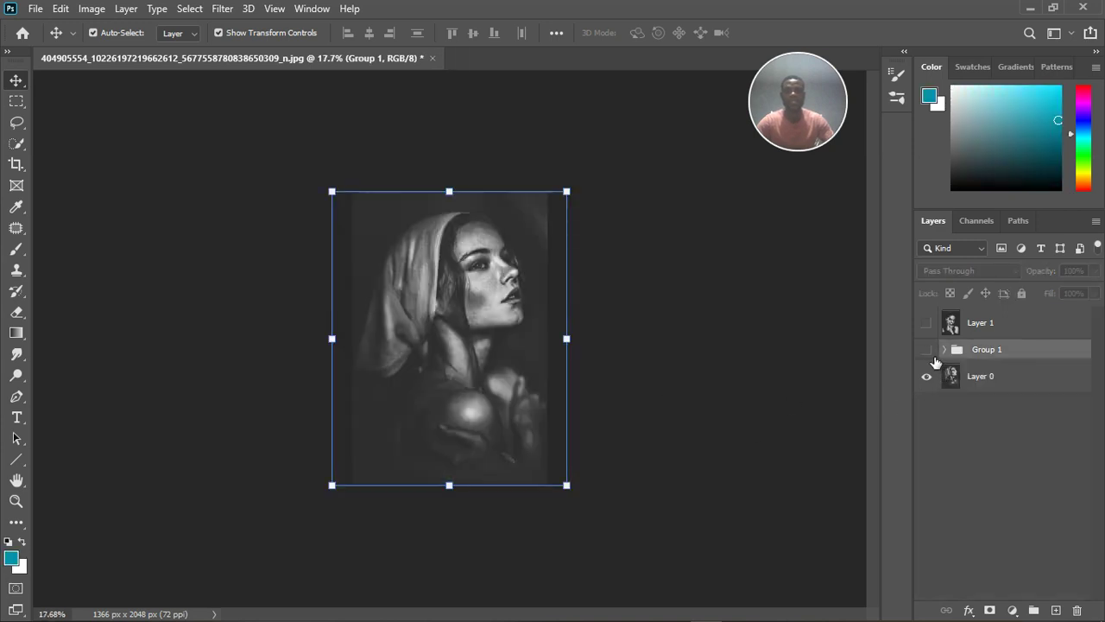
click(929, 352)
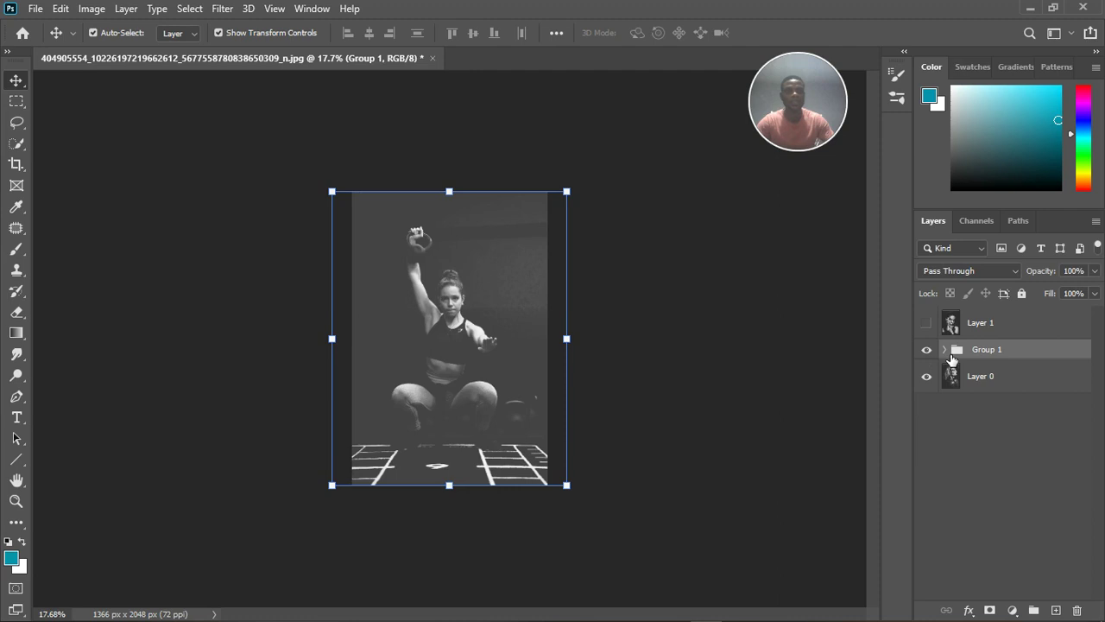
Expand Group 1, show the portrait, toggle the kettlebell photo to compare both looks, and collapse the group
click(946, 349)
scroll(941, 557, down, 2)
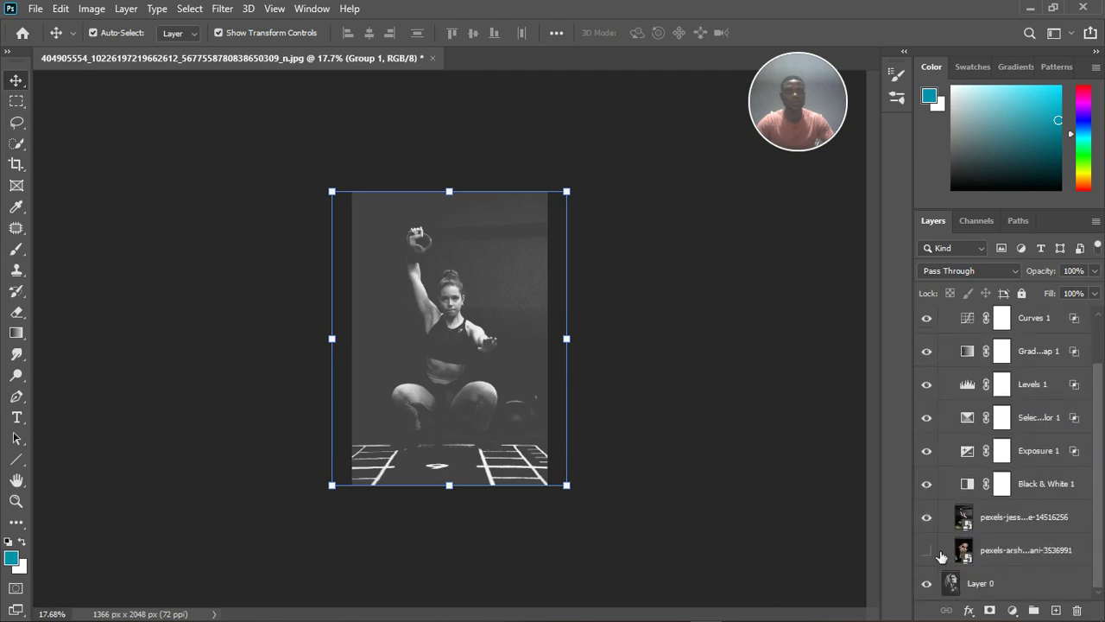
click(930, 552)
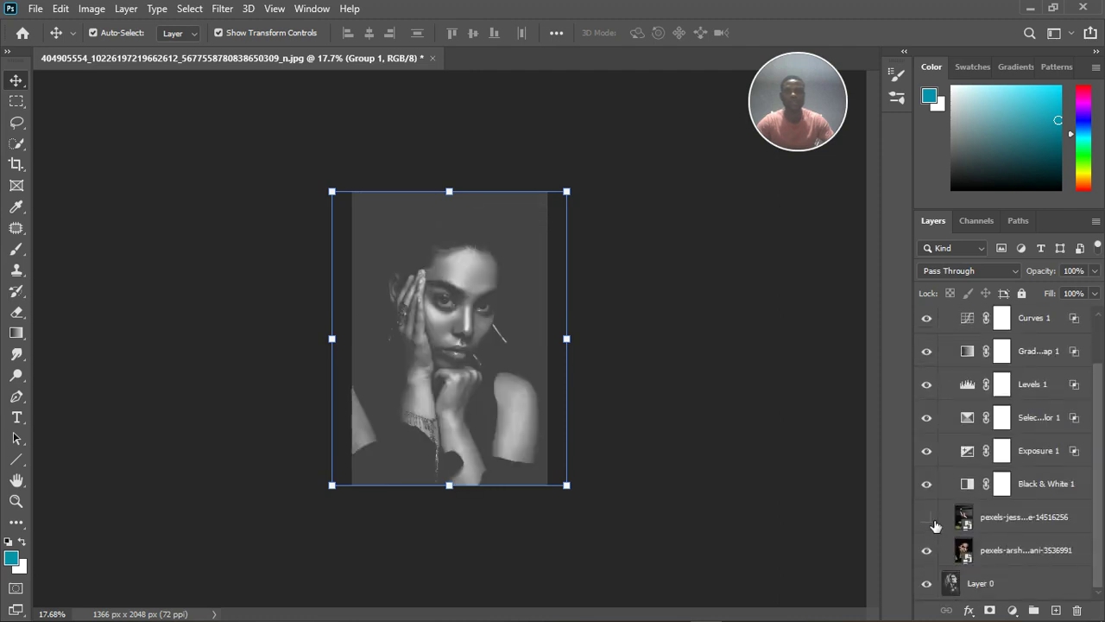
click(929, 518)
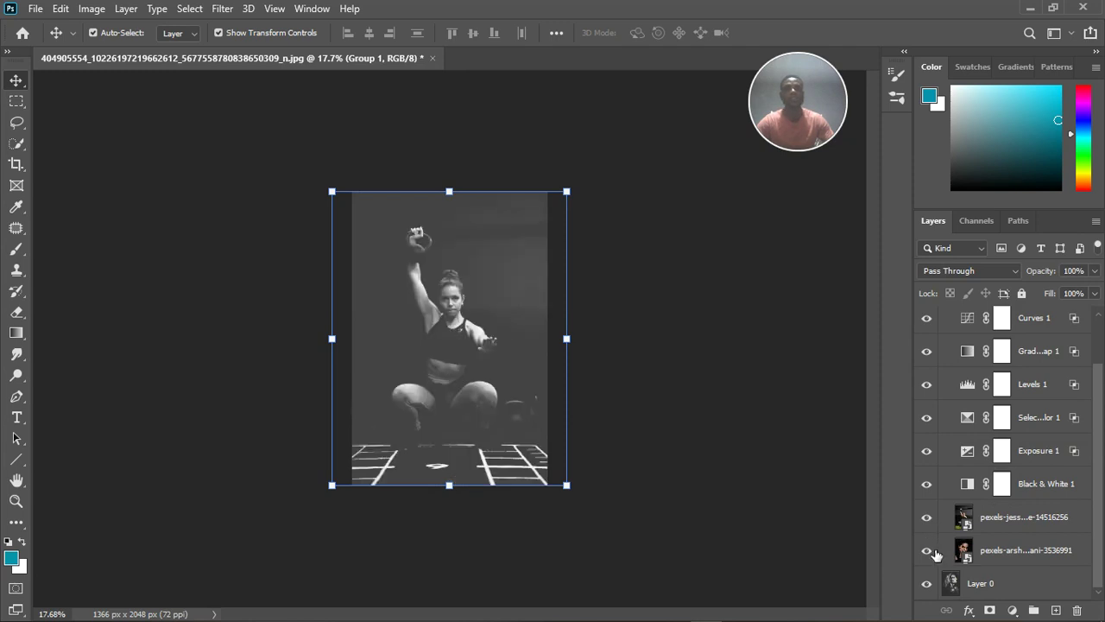
scroll(953, 396, up, 2)
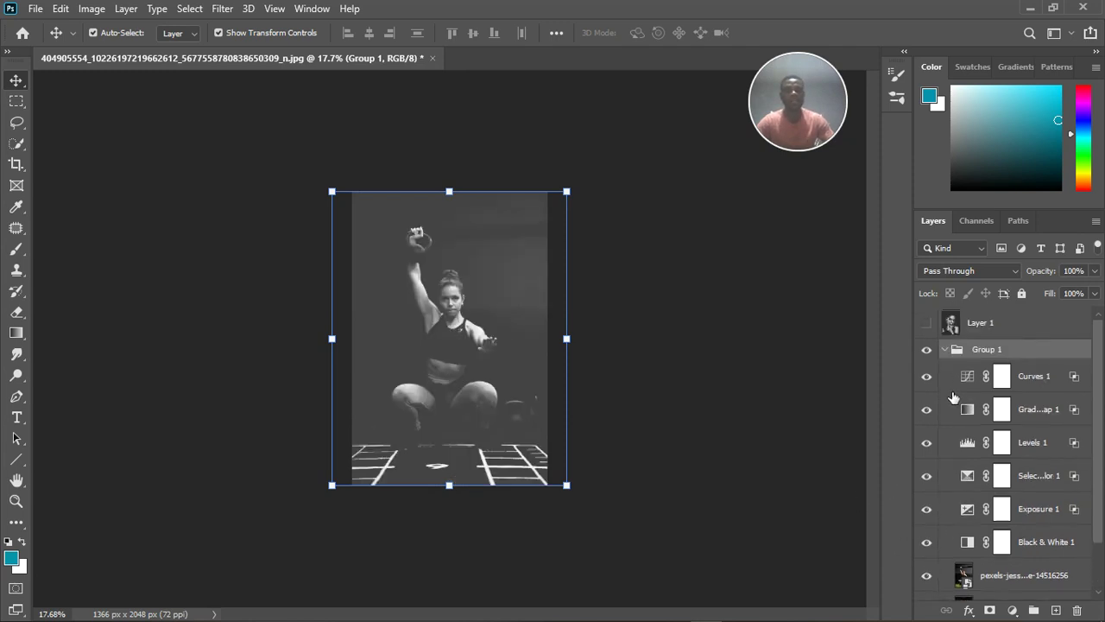
click(944, 349)
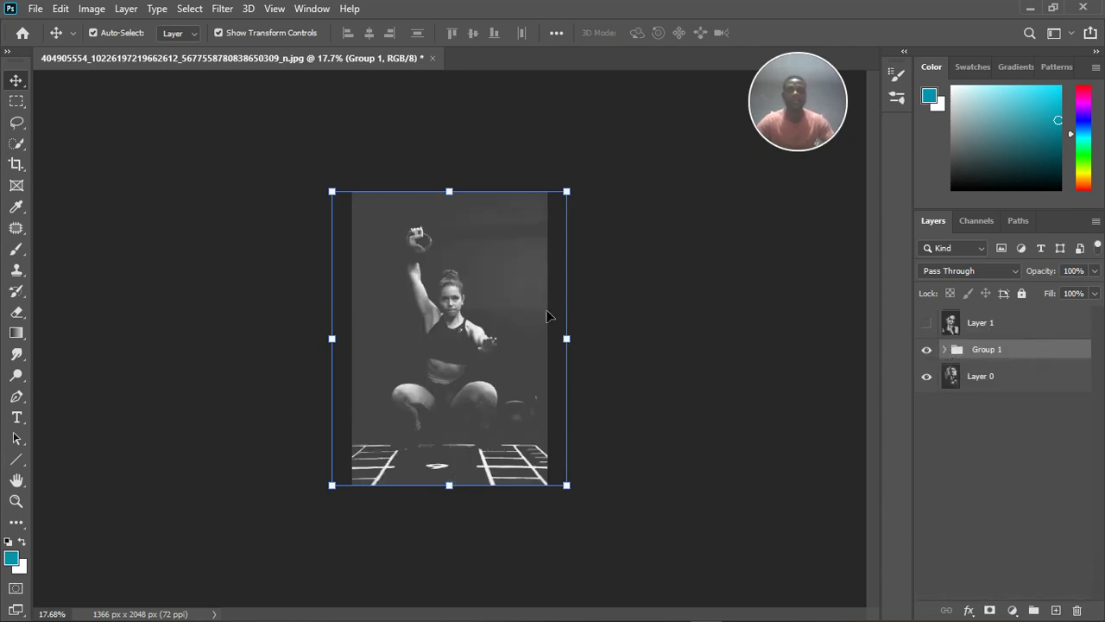
scroll(414, 294, up, 7)
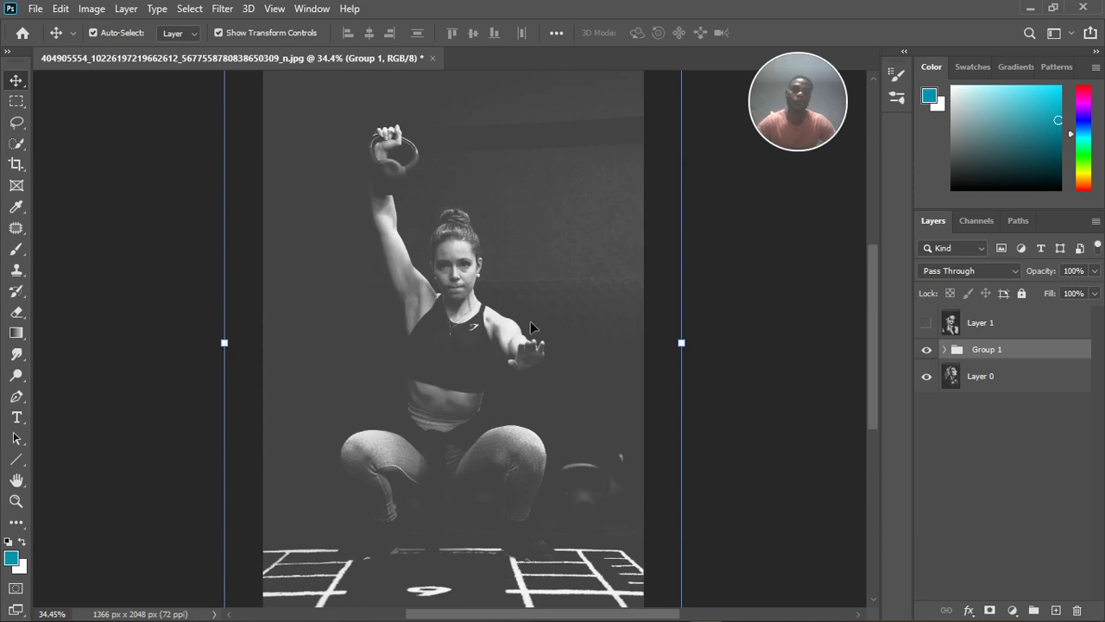
scroll(537, 383, down, 3)
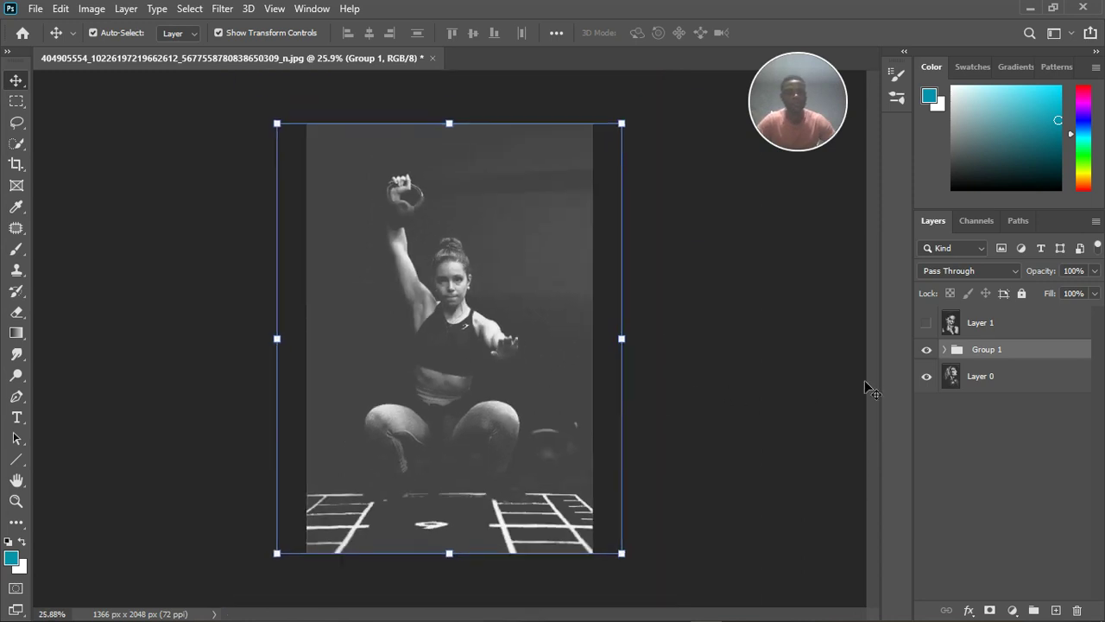